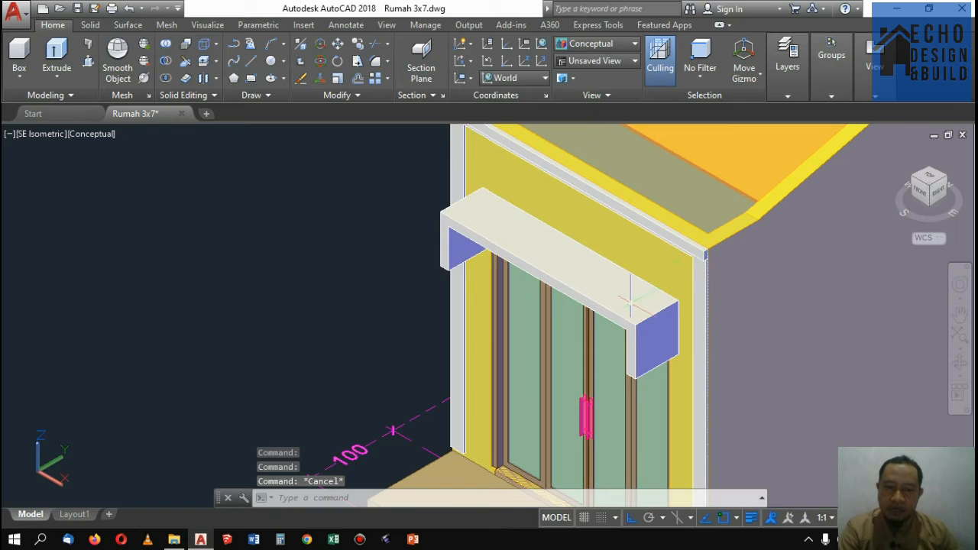
Step: Switch the visual style of the house model and its drawings from Conceptual to 2D Wireframe
scroll(638, 286, down, 5)
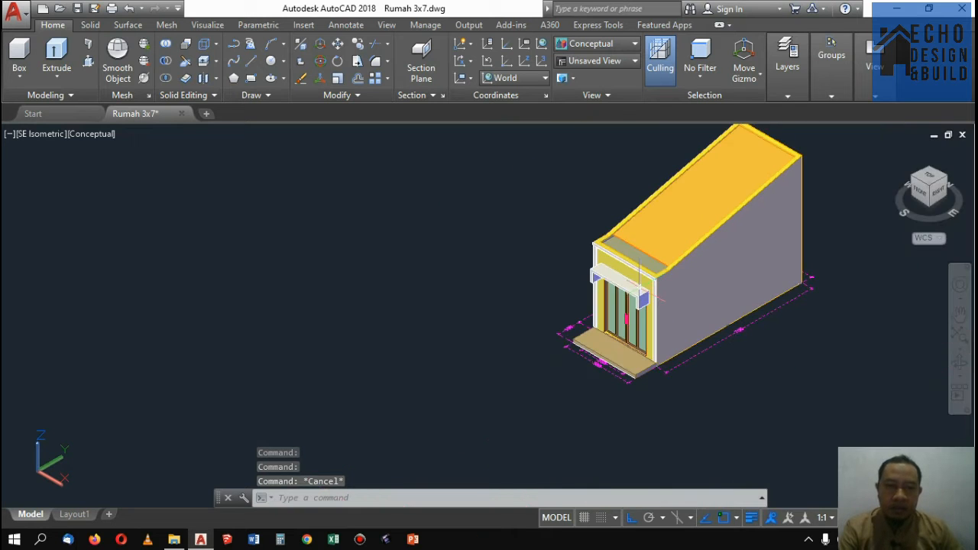
scroll(656, 259, down, 6)
scroll(586, 336, up, 2)
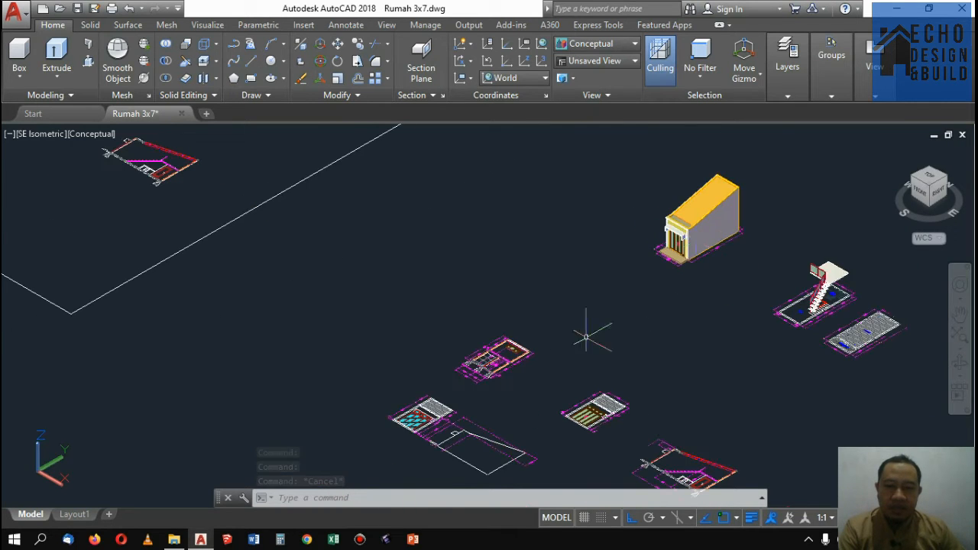
scroll(703, 230, down, 3)
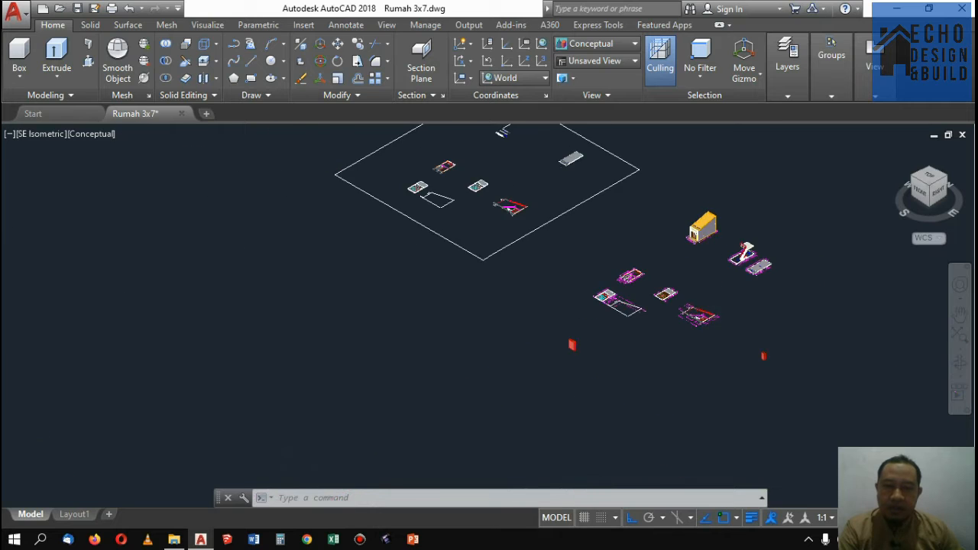
scroll(708, 232, up, 2)
click(611, 45)
click(582, 77)
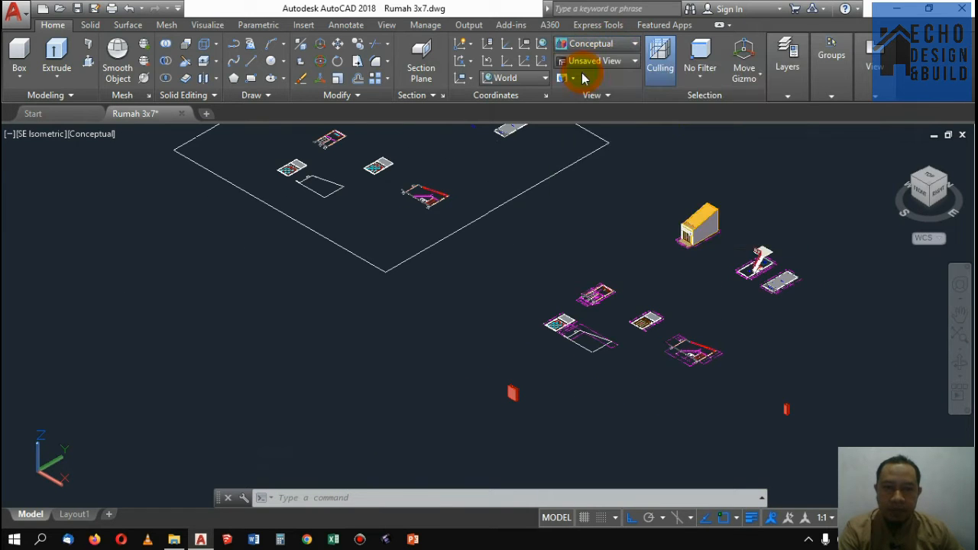
Step: Examine the wireframe house model as a whole and up close, including its front facade, canopy, roof and staircase
scroll(695, 203, up, 4)
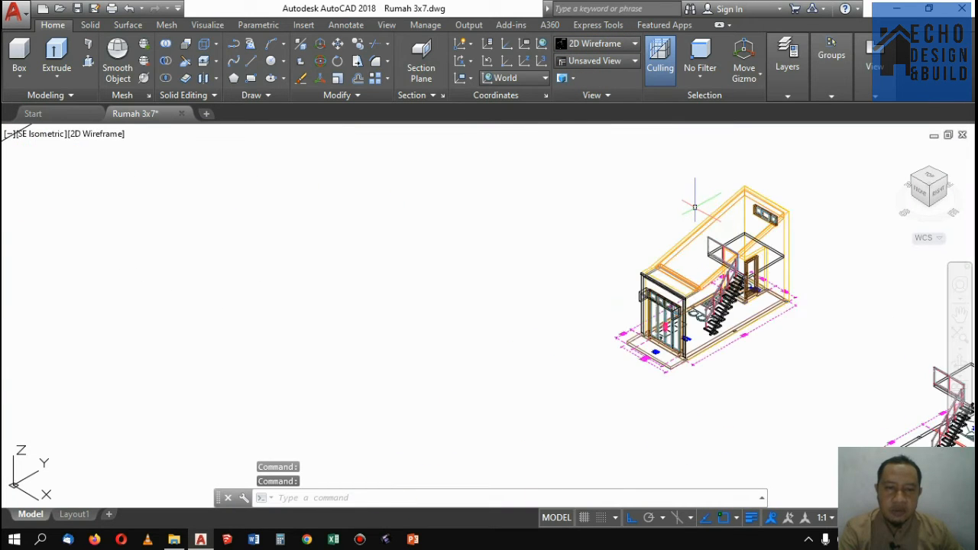
scroll(650, 218, down, 3)
scroll(669, 195, up, 3)
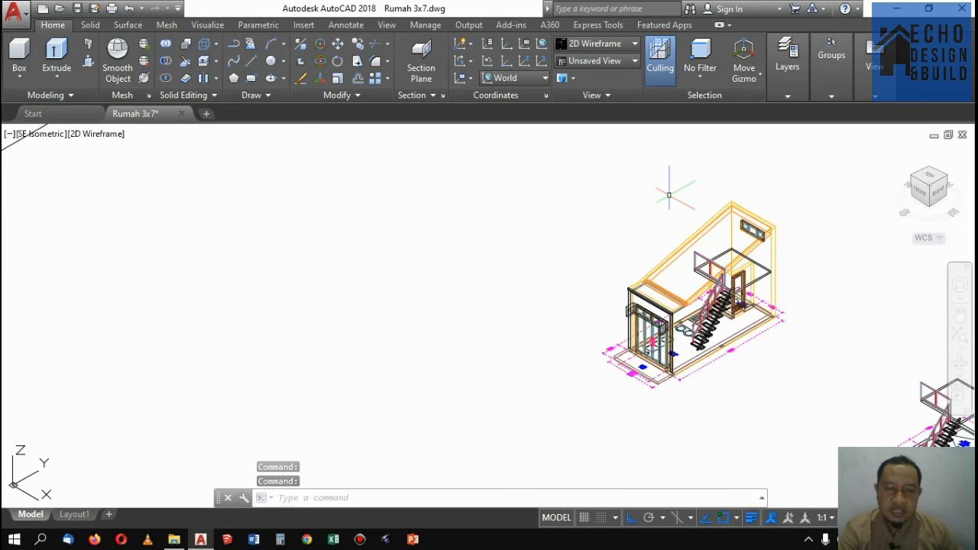
scroll(688, 179, down, 3)
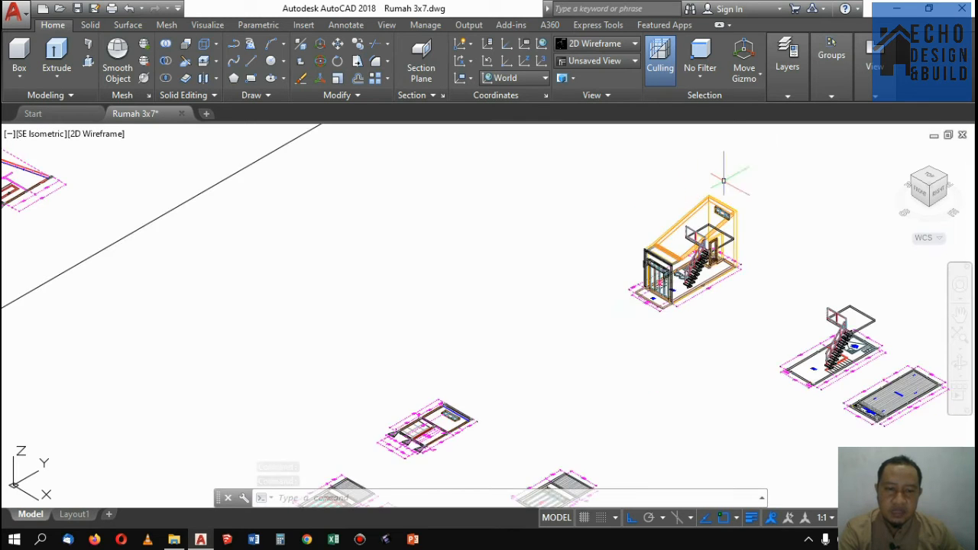
scroll(727, 172, up, 3)
scroll(722, 164, down, 3)
scroll(713, 184, up, 3)
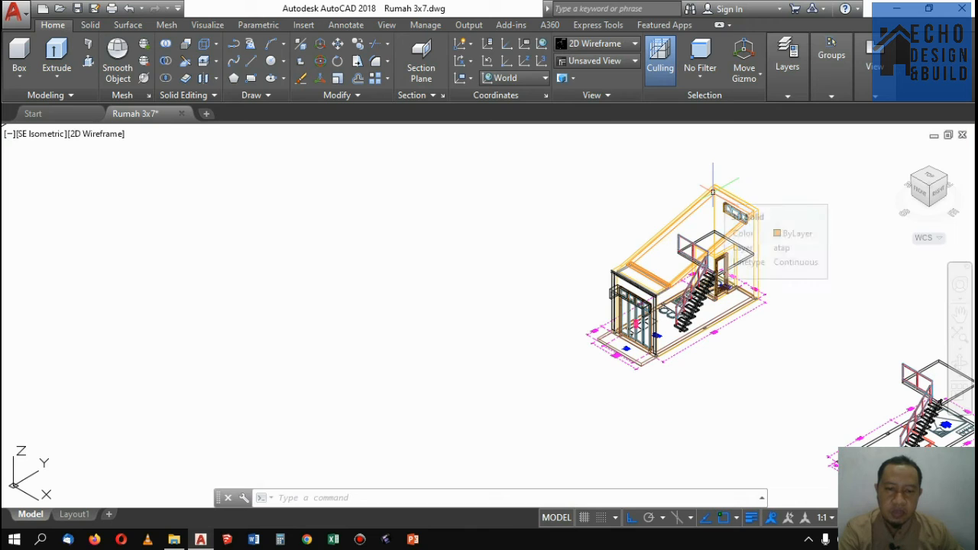
scroll(711, 191, up, 2)
scroll(717, 204, down, 3)
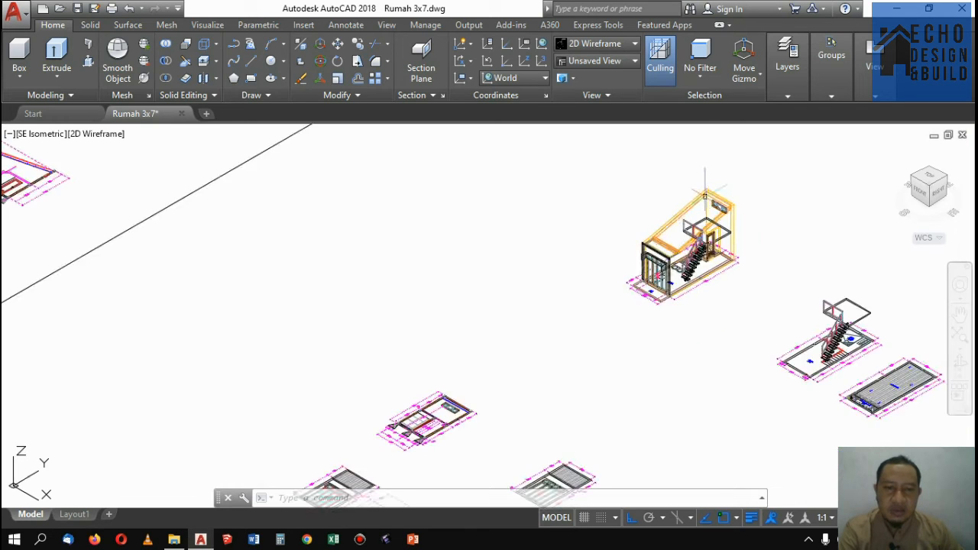
scroll(718, 195, up, 3)
scroll(726, 187, down, 1)
scroll(732, 186, up, 1)
scroll(731, 186, down, 3)
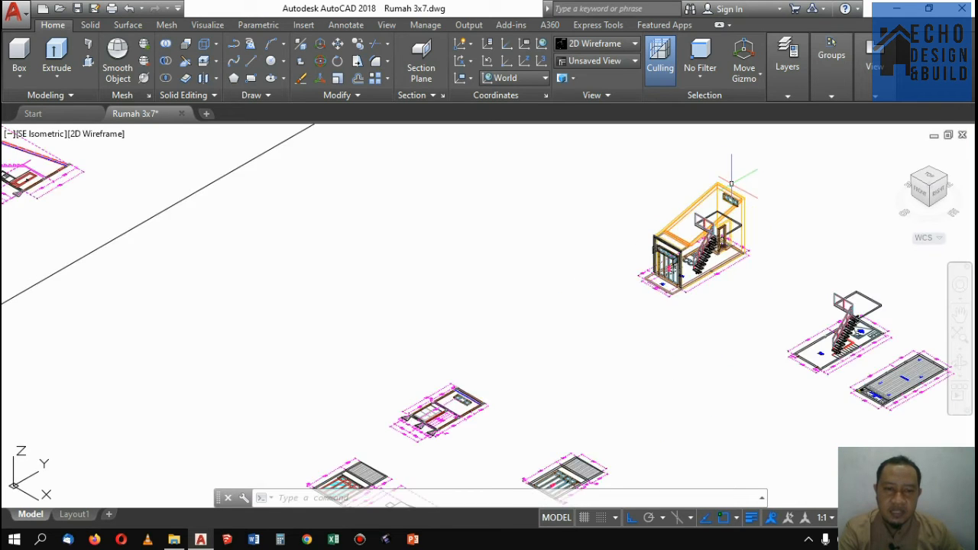
scroll(721, 188, up, 2)
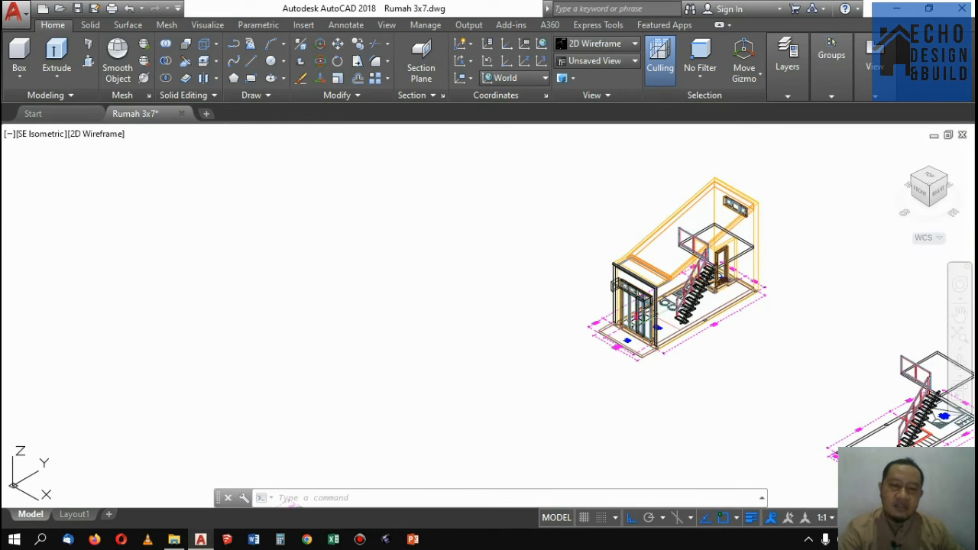
scroll(672, 306, down, 3)
scroll(657, 302, up, 3)
scroll(693, 260, down, 1)
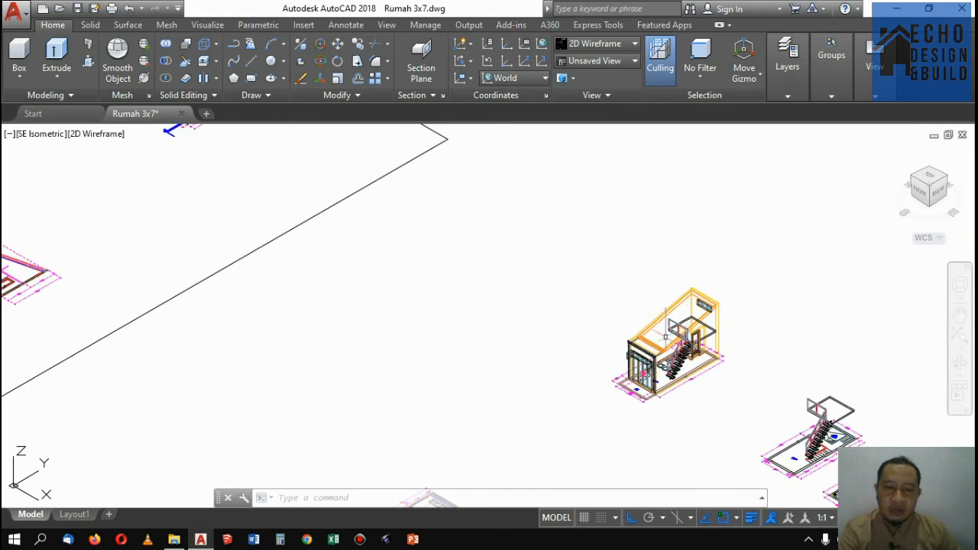
scroll(666, 337, down, 1)
scroll(662, 272, up, 4)
scroll(666, 249, down, 1)
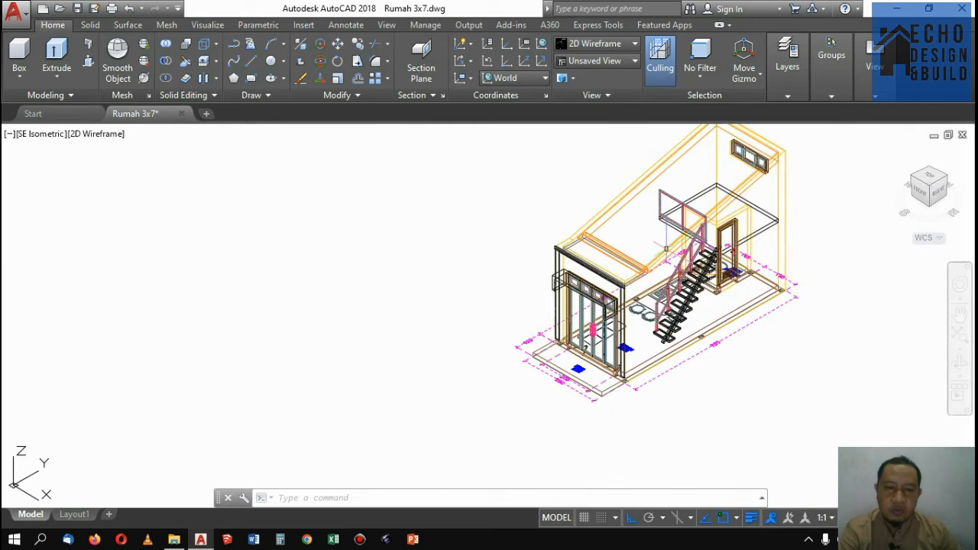
scroll(666, 249, down, 3)
scroll(671, 259, up, 3)
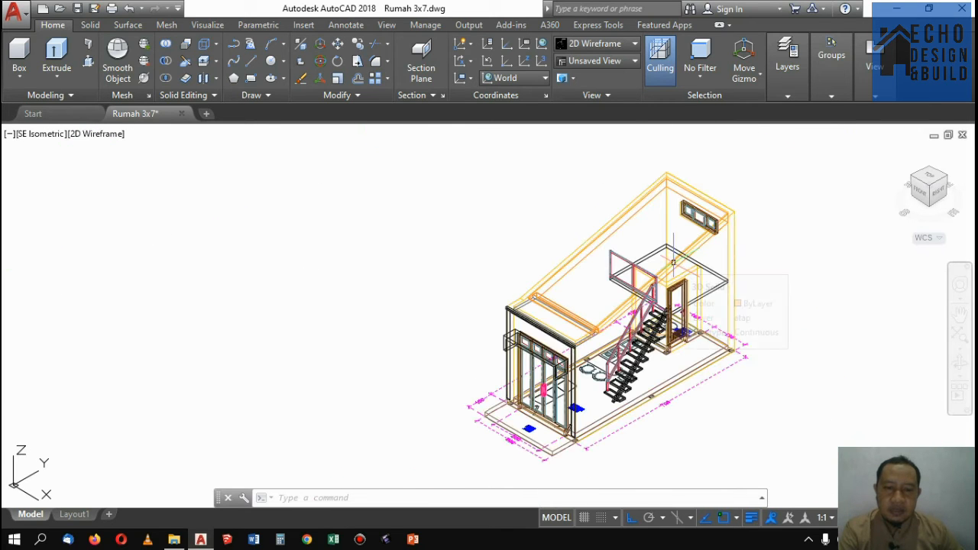
scroll(668, 272, down, 1)
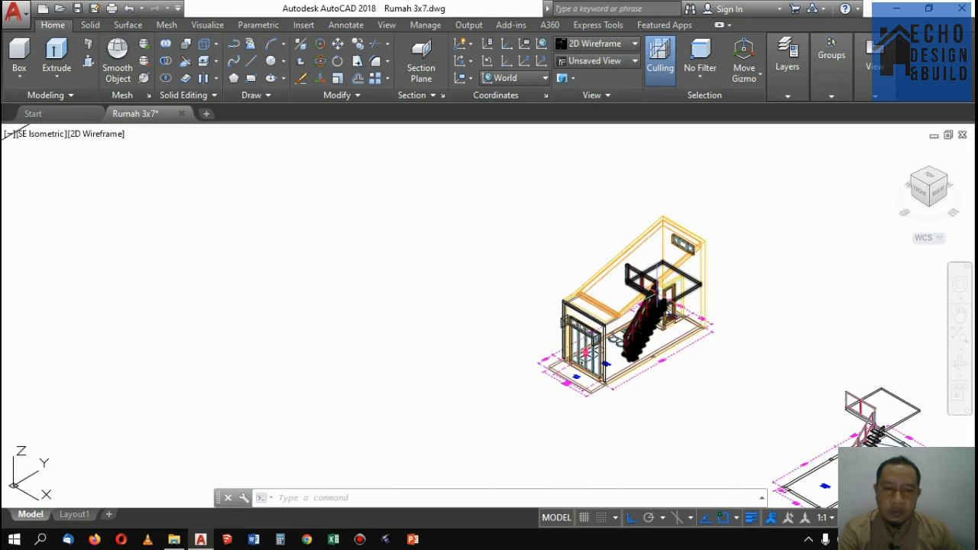
scroll(657, 289, up, 2)
scroll(658, 288, down, 3)
scroll(650, 297, up, 2)
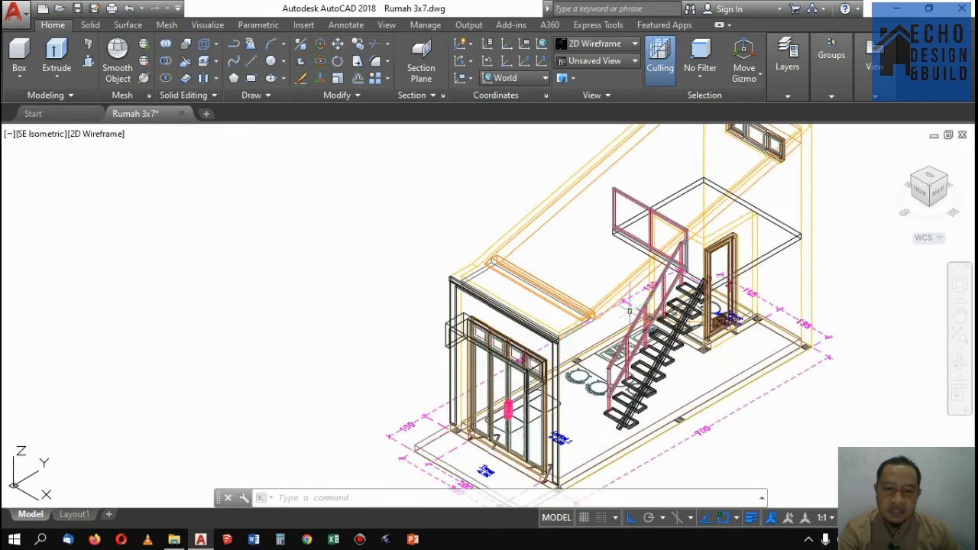
scroll(637, 304, down, 2)
scroll(637, 304, up, 2)
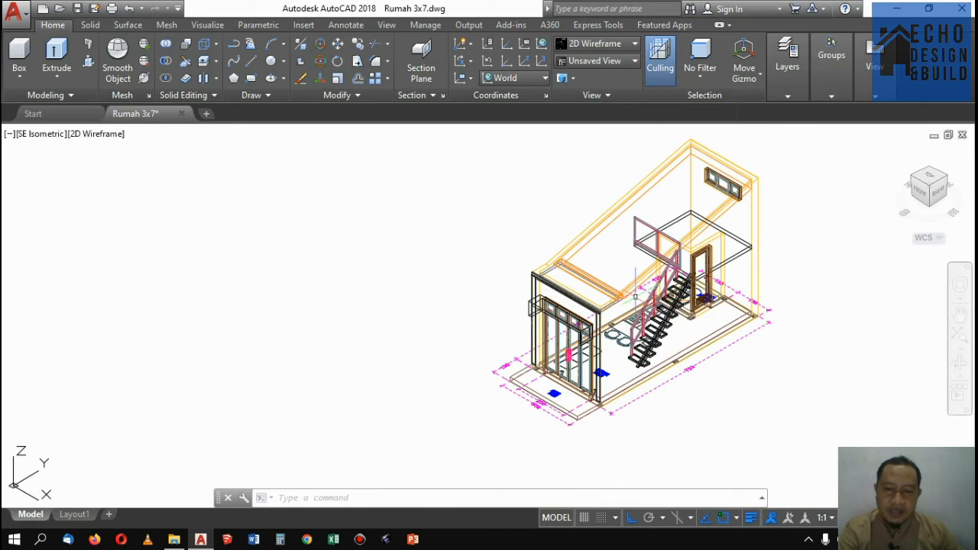
scroll(635, 296, down, 2)
scroll(636, 296, up, 2)
scroll(627, 304, down, 2)
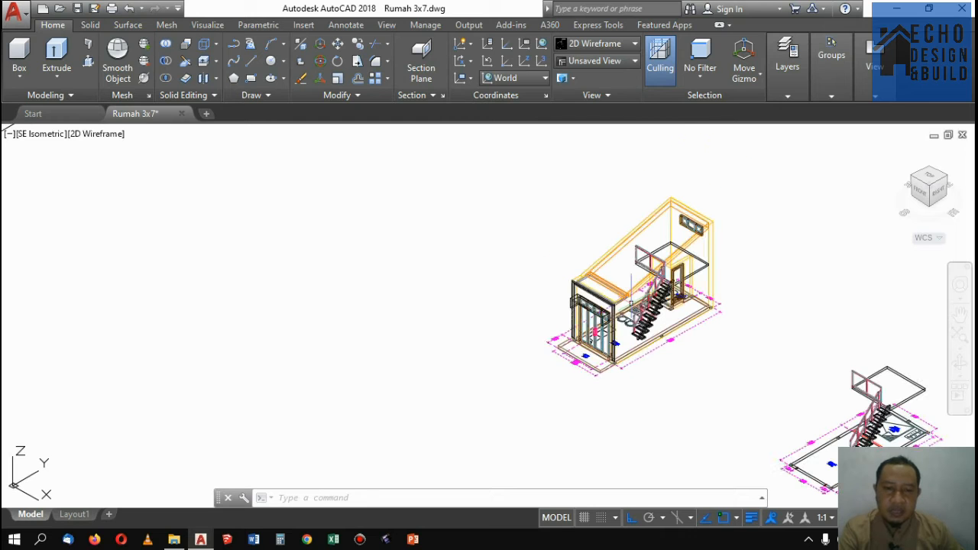
scroll(620, 302, up, 3)
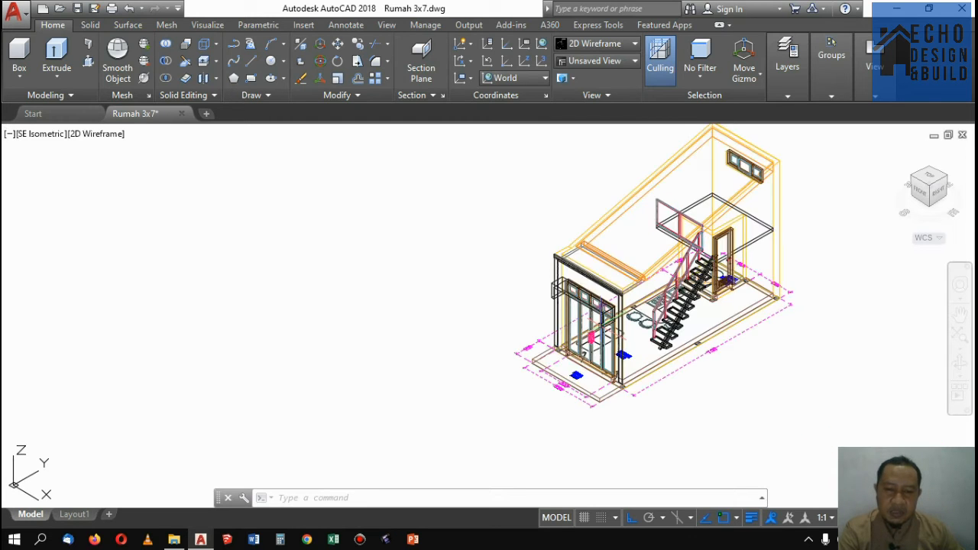
scroll(625, 307, down, 3)
scroll(626, 295, up, 2)
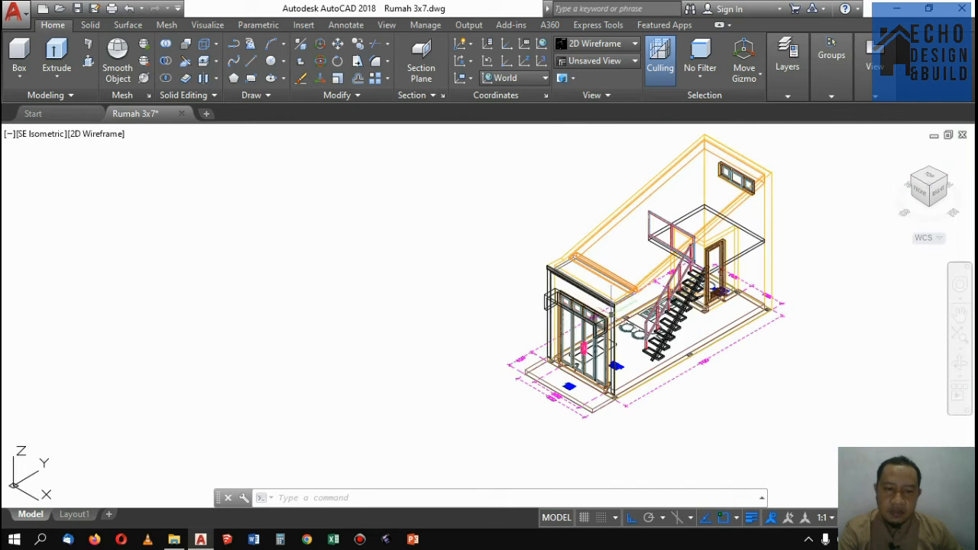
scroll(657, 279, down, 2)
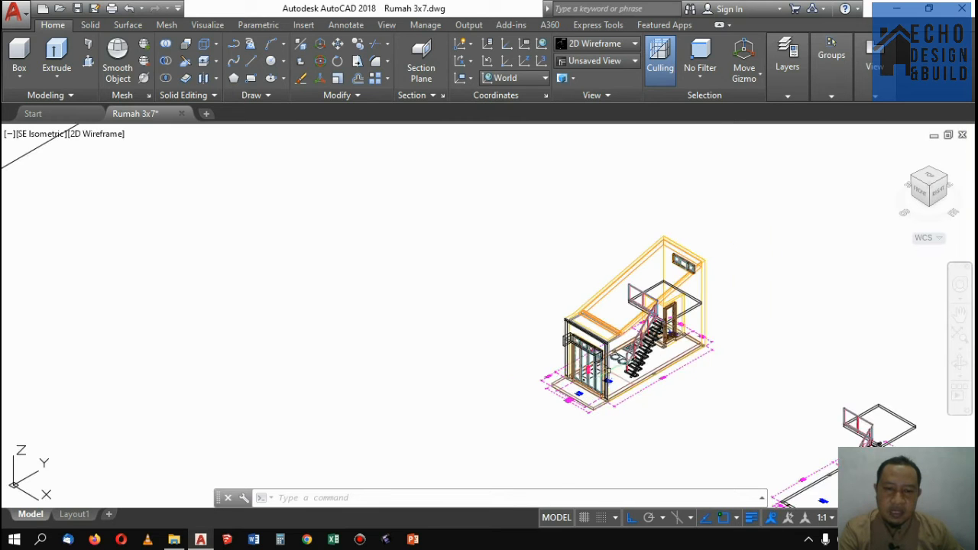
scroll(657, 279, up, 2)
scroll(657, 279, down, 2)
scroll(601, 338, down, 4)
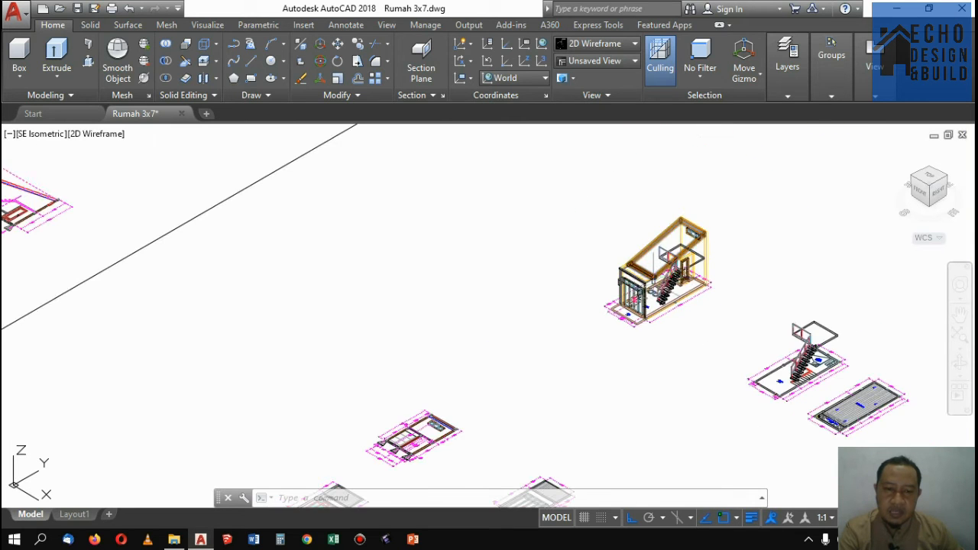
scroll(601, 338, up, 6)
scroll(657, 275, up, 2)
scroll(657, 275, down, 2)
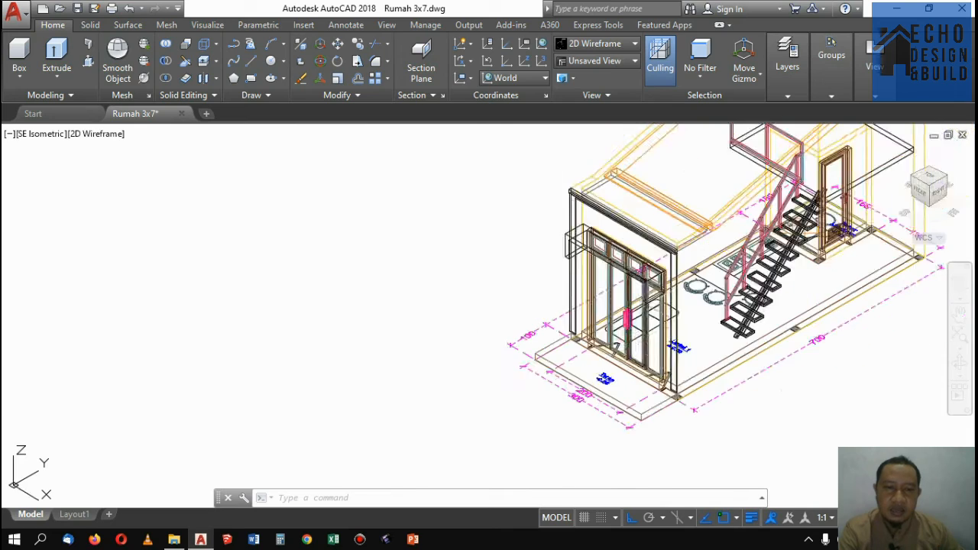
scroll(657, 275, up, 4)
scroll(651, 296, down, 2)
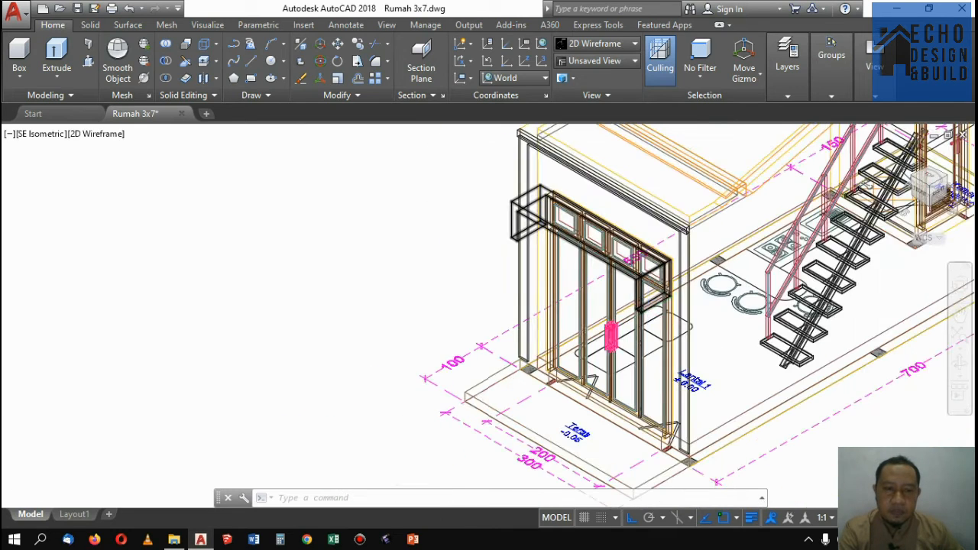
scroll(642, 305, down, 3)
scroll(642, 306, up, 1)
scroll(642, 306, down, 1)
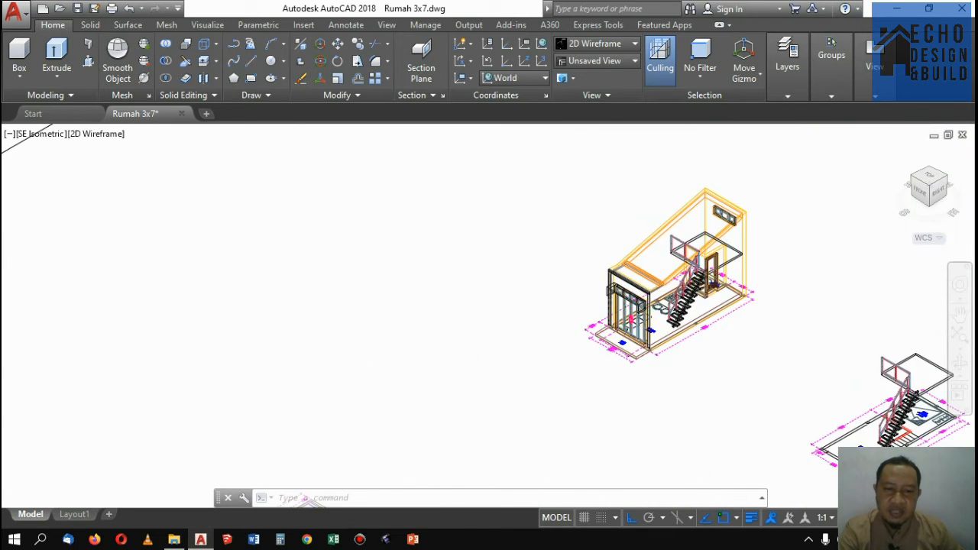
scroll(633, 322, down, 3)
scroll(630, 274, up, 2)
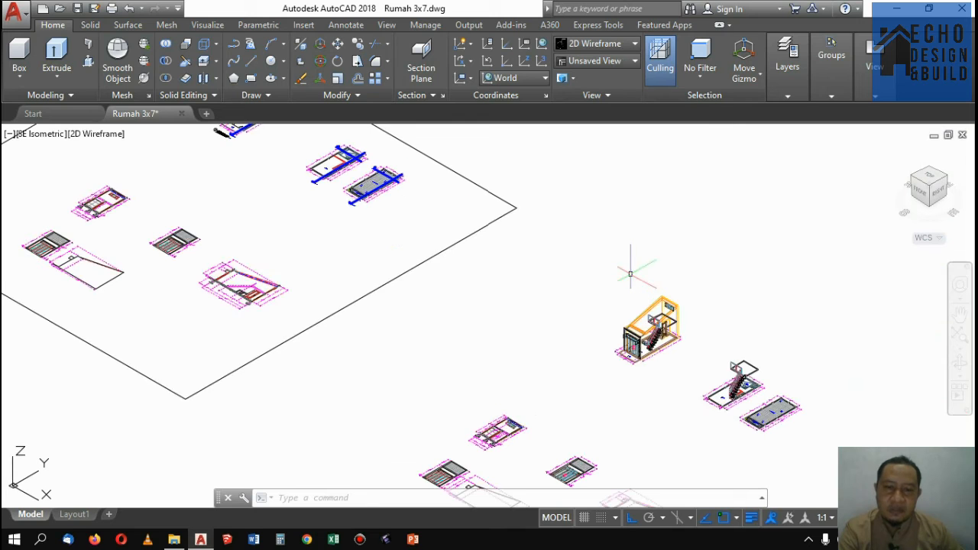
scroll(649, 324, up, 5)
scroll(649, 325, down, 1)
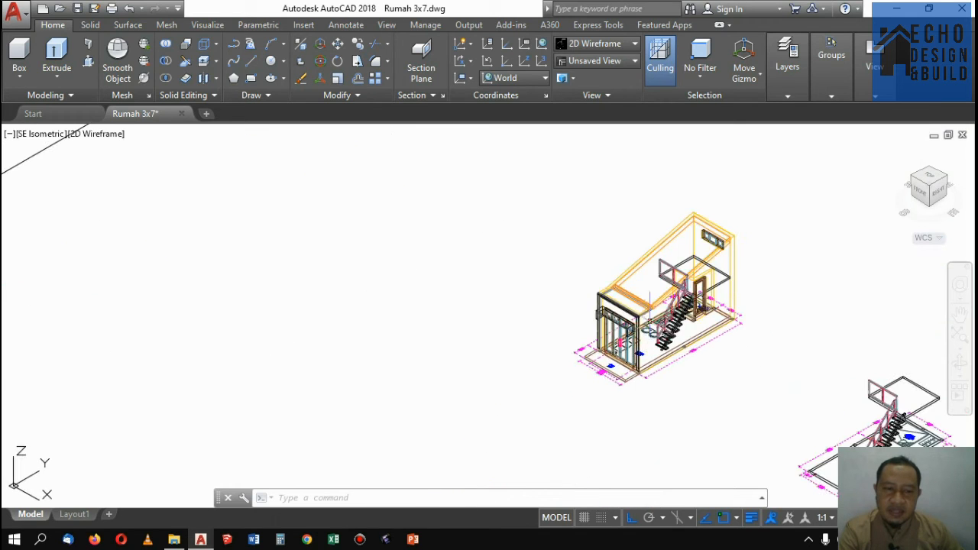
scroll(649, 324, up, 1)
scroll(672, 279, up, 2)
scroll(672, 279, down, 5)
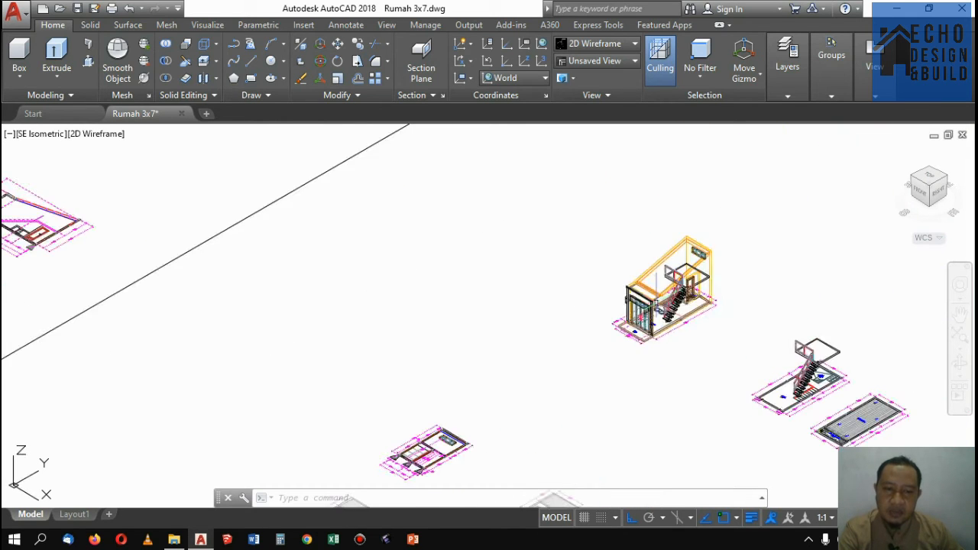
scroll(673, 279, up, 2)
scroll(676, 294, up, 3)
scroll(677, 294, down, 2)
scroll(676, 294, up, 2)
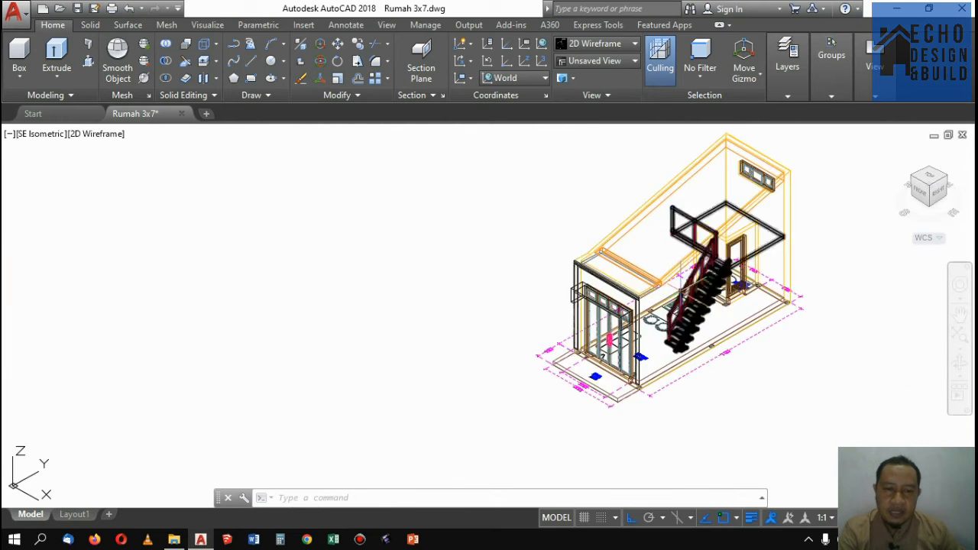
Step: Look over the plan and section drawings laid out around the house model
scroll(676, 294, down, 6)
scroll(677, 305, up, 4)
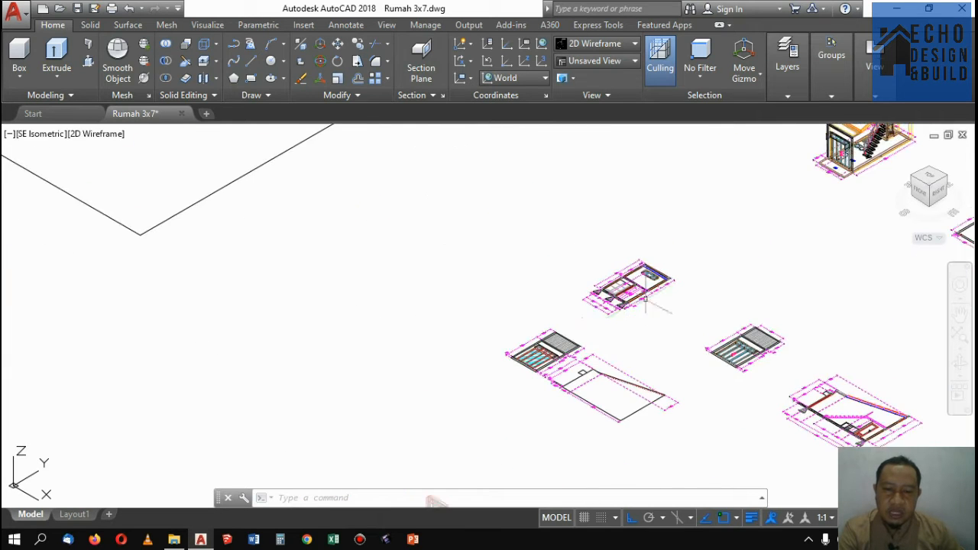
scroll(557, 338, down, 4)
scroll(683, 312, up, 2)
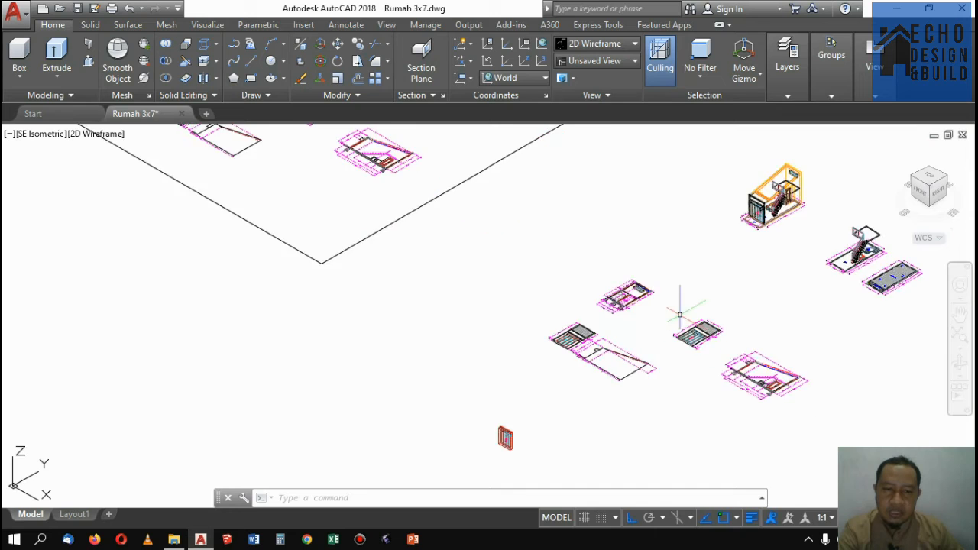
scroll(689, 342, down, 2)
scroll(711, 342, up, 4)
scroll(734, 341, down, 2)
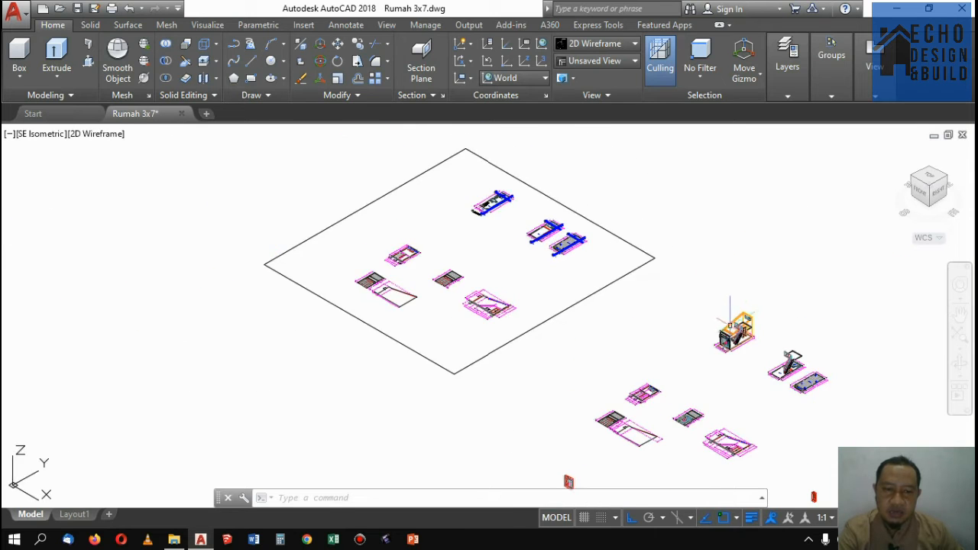
Step: Inspect the house's interior staircase, mezzanine and rear door in wireframe, ending with an overview of all drawings
scroll(726, 336, up, 3)
scroll(719, 336, up, 3)
scroll(718, 336, down, 3)
scroll(718, 336, up, 3)
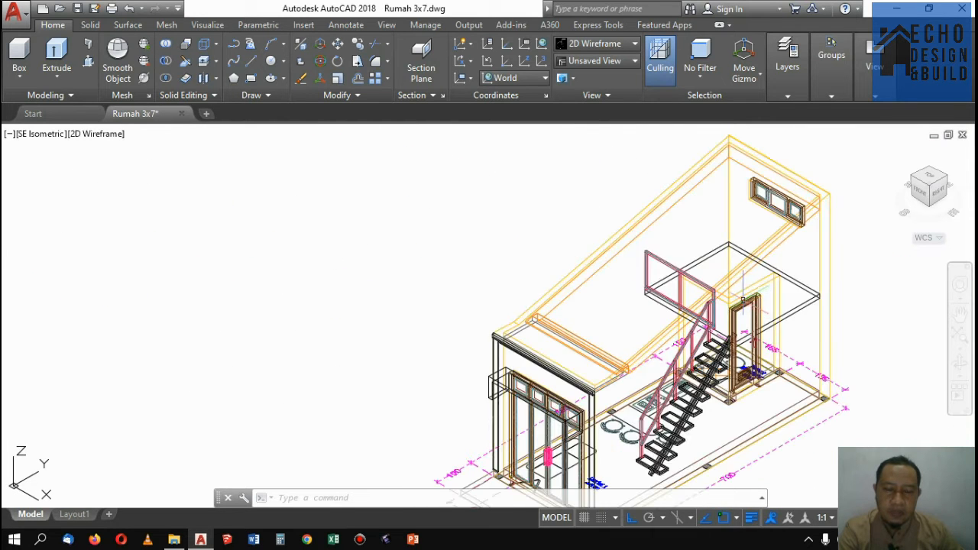
scroll(718, 336, down, 3)
scroll(719, 336, up, 3)
scroll(718, 336, down, 3)
scroll(718, 337, up, 3)
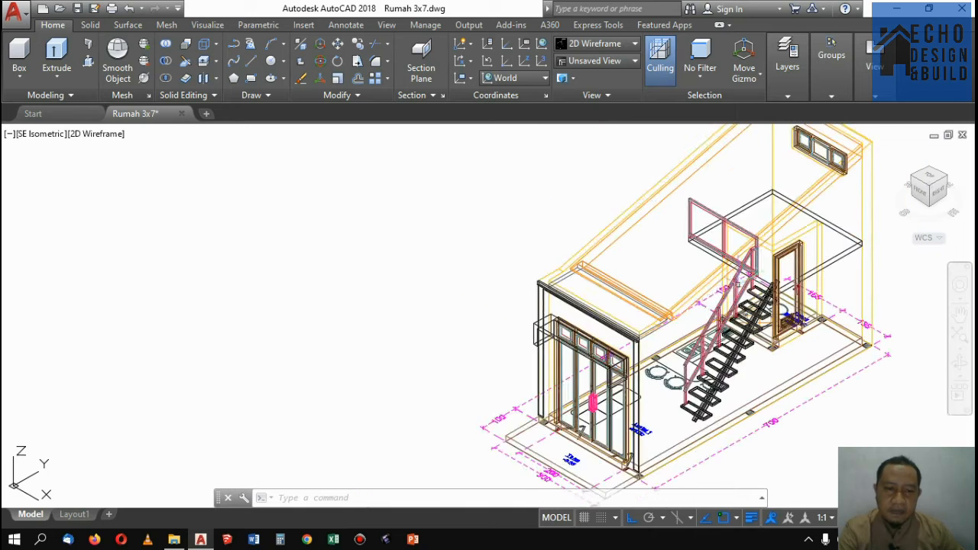
scroll(719, 336, down, 4)
scroll(722, 302, down, 5)
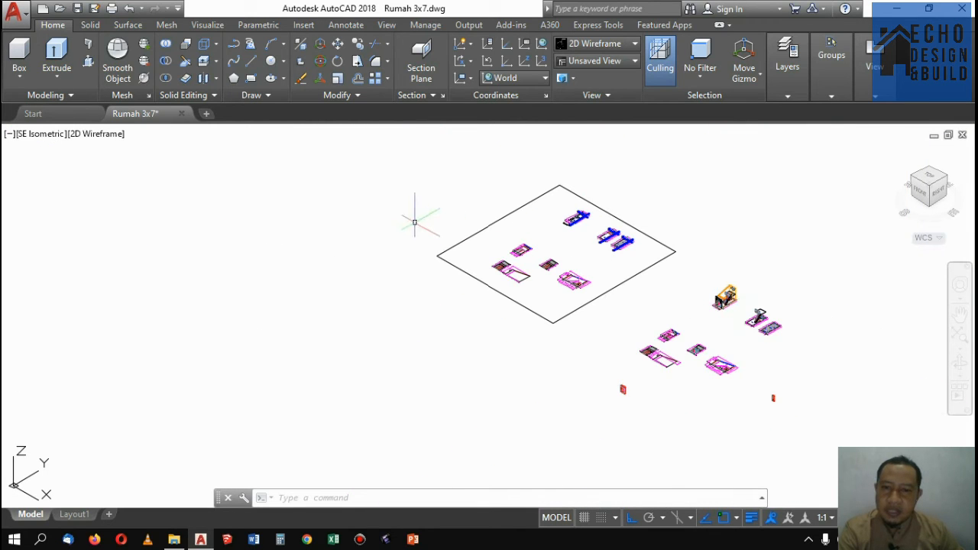
Step: Examine the wireframe house model as a whole and up close around its front terrace, folding doors and dimensions
scroll(753, 314, up, 5)
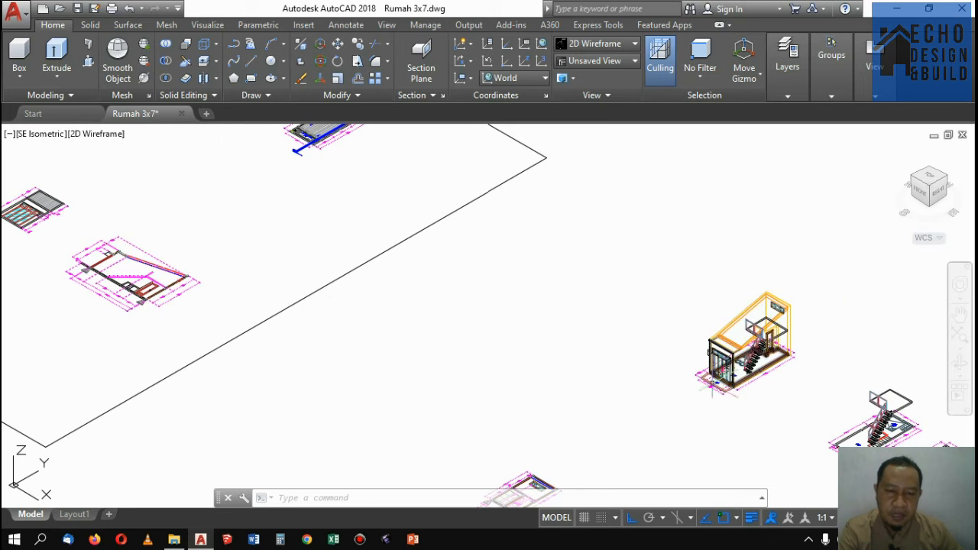
scroll(713, 388, up, 4)
scroll(722, 359, down, 4)
scroll(730, 328, up, 4)
scroll(733, 313, down, 3)
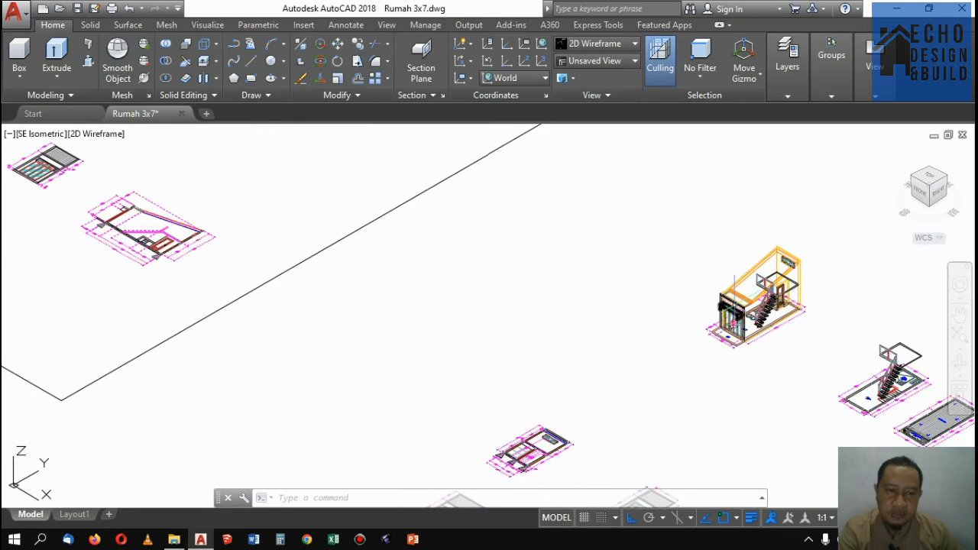
scroll(740, 292, up, 2)
scroll(734, 321, down, 4)
scroll(734, 321, up, 4)
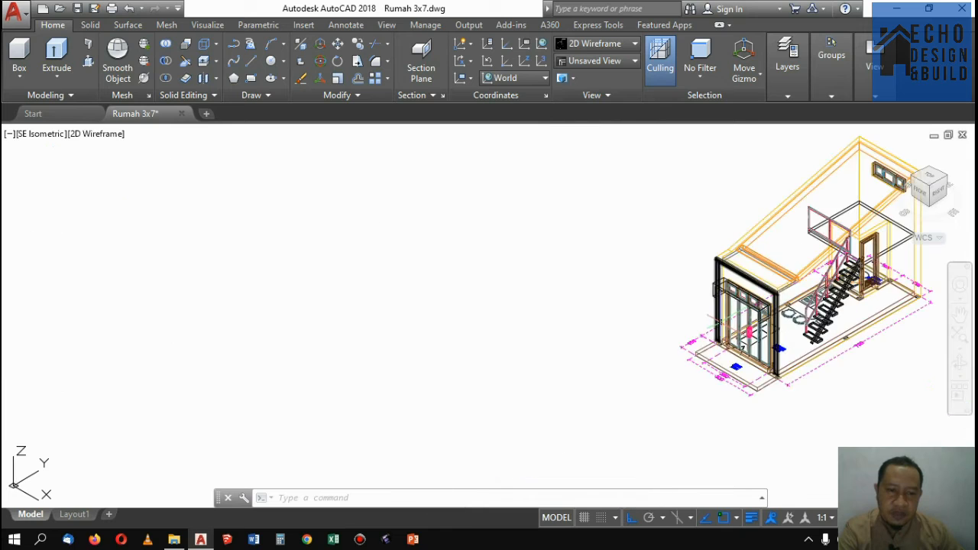
scroll(734, 321, down, 4)
scroll(733, 321, up, 4)
scroll(719, 339, up, 2)
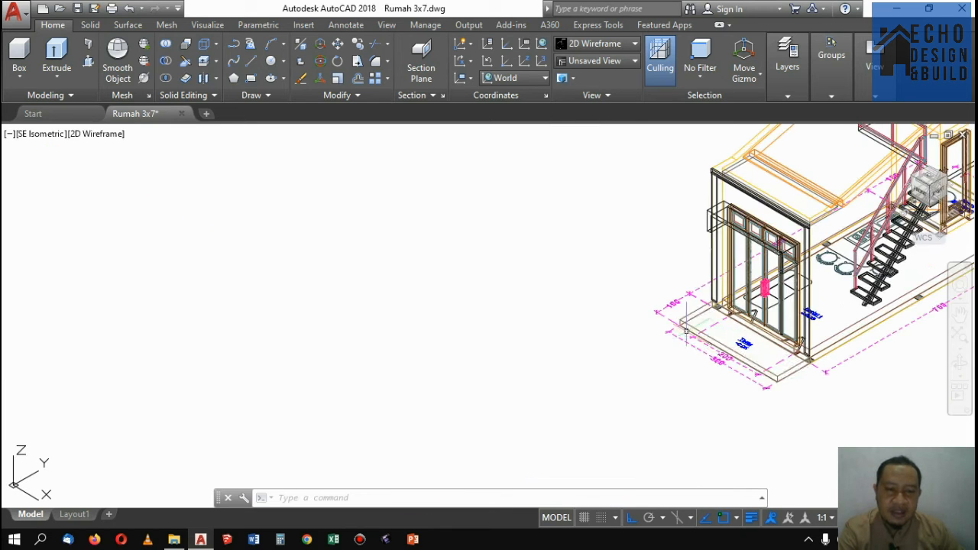
scroll(686, 323, down, 2)
scroll(685, 323, down, 5)
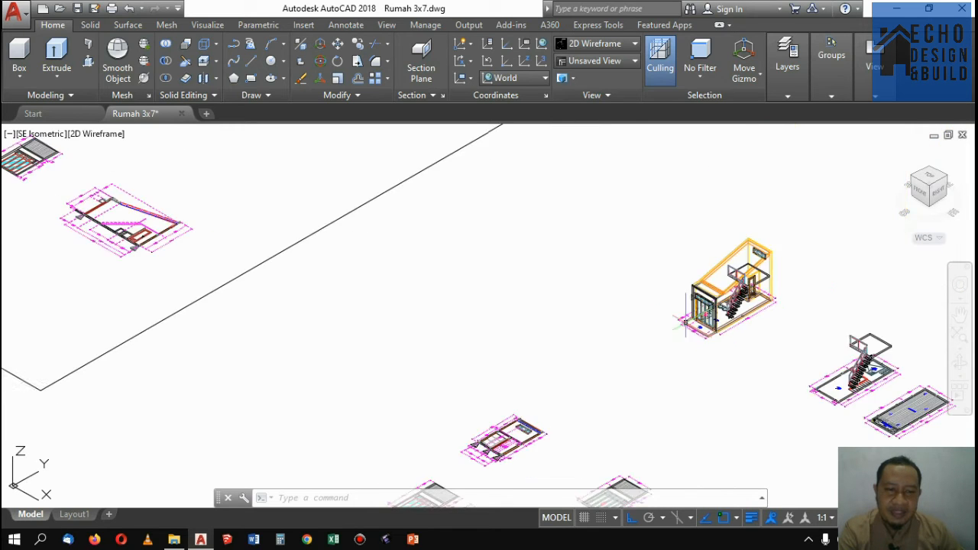
scroll(685, 323, up, 7)
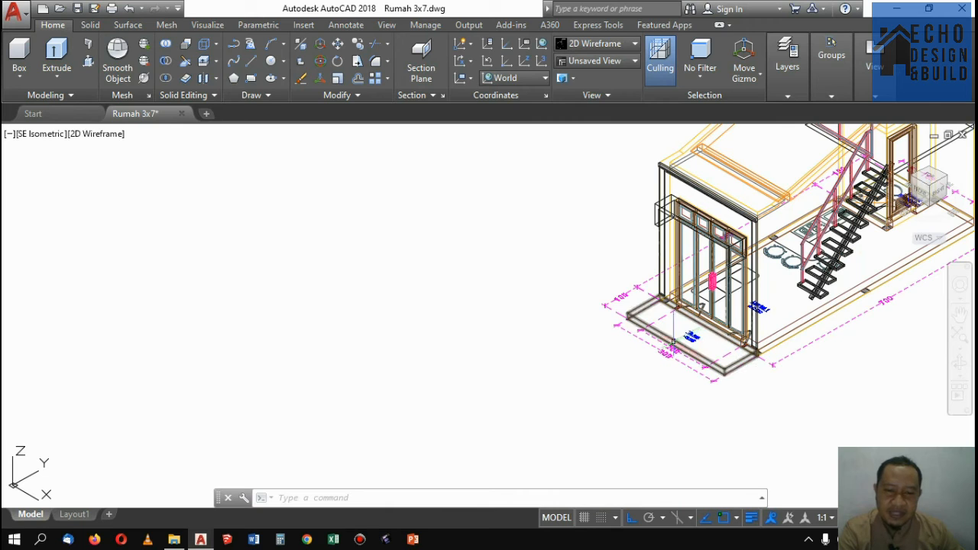
scroll(672, 340, up, 2)
scroll(673, 340, down, 4)
scroll(668, 343, up, 4)
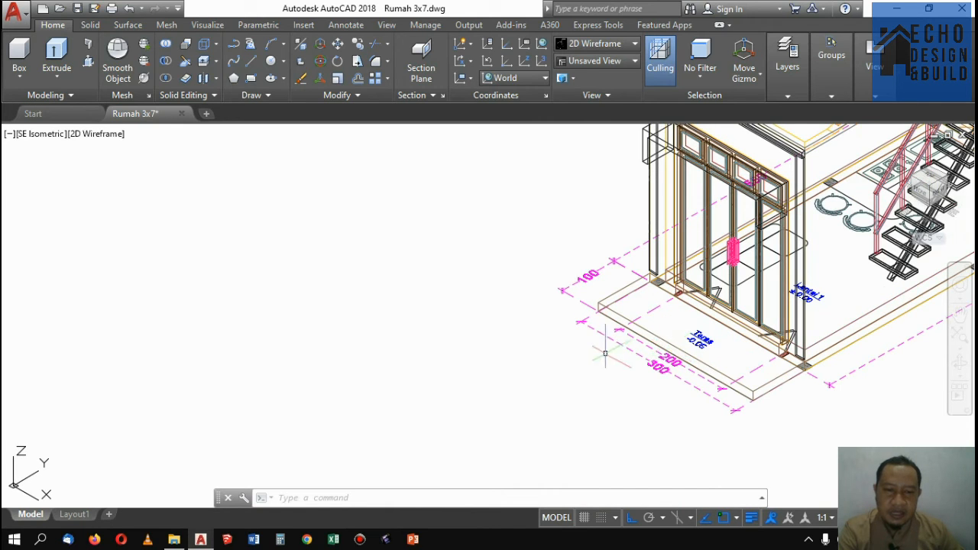
Step: Look over the framed set of plan and section drawings in relation to the 3D house model outside the frame
scroll(605, 353, down, 8)
scroll(499, 229, up, 3)
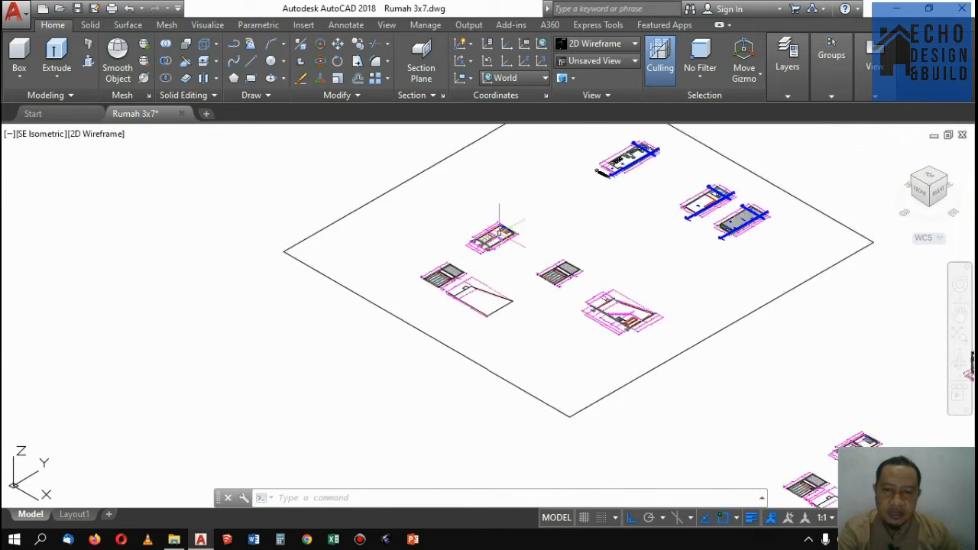
scroll(499, 229, up, 3)
scroll(499, 229, down, 6)
scroll(489, 306, up, 3)
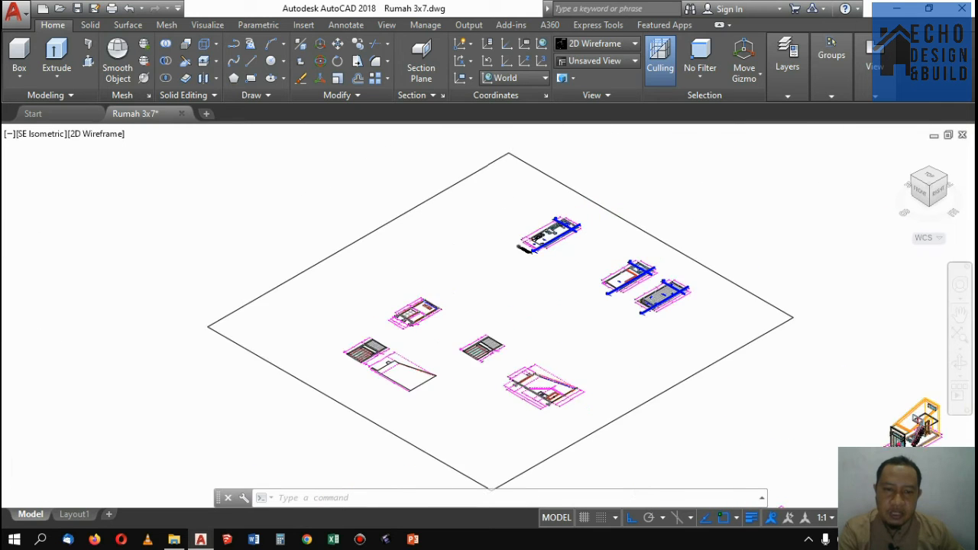
scroll(531, 246, down, 3)
scroll(690, 321, up, 8)
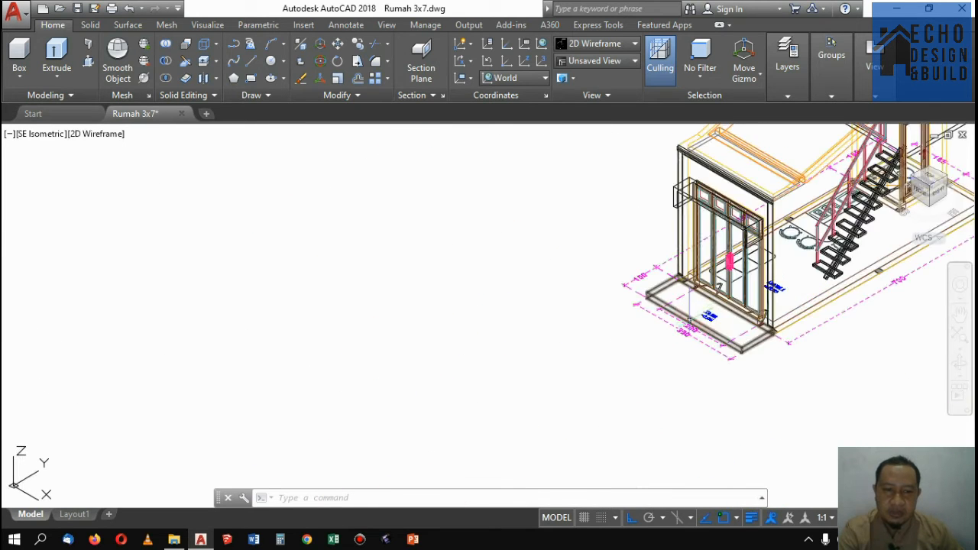
scroll(690, 321, down, 5)
scroll(680, 282, up, 5)
scroll(680, 283, down, 5)
scroll(754, 279, up, 4)
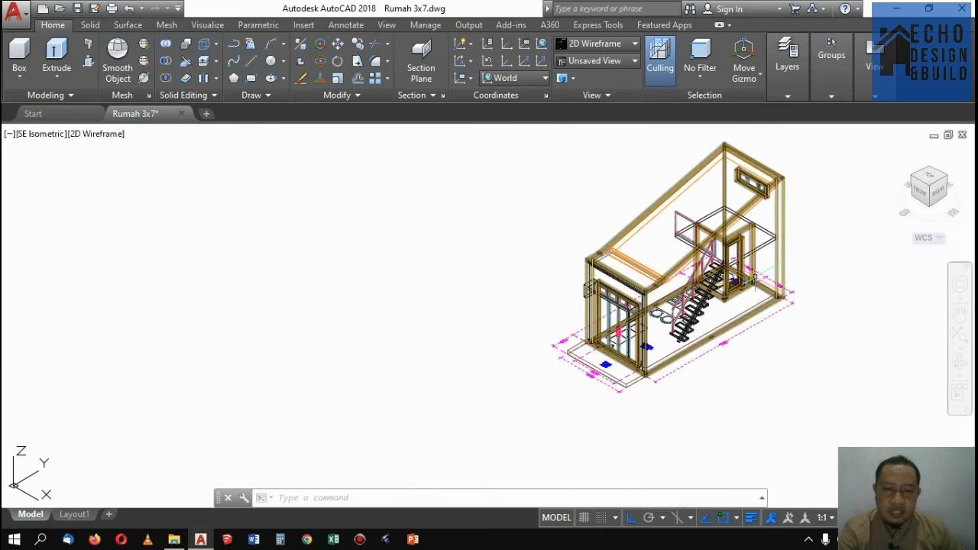
scroll(710, 328, down, 4)
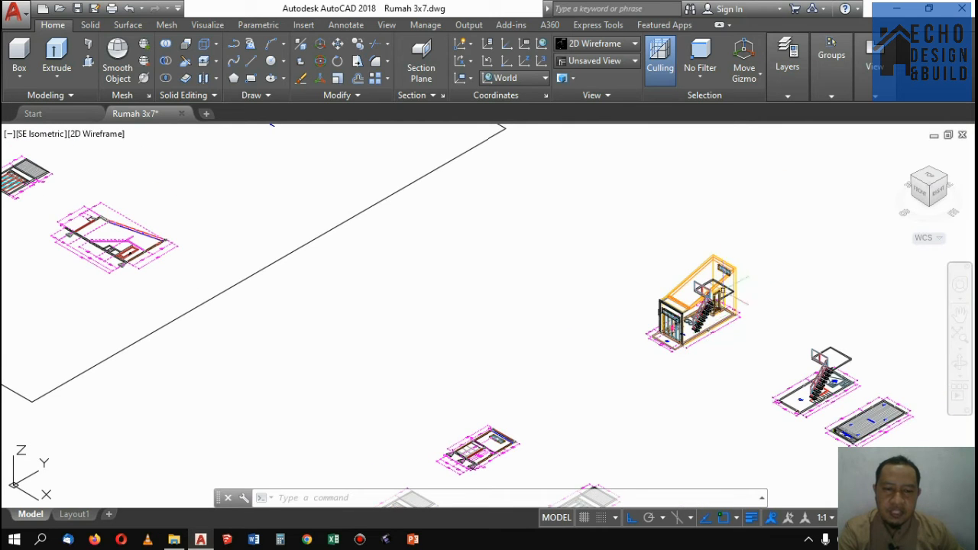
scroll(699, 271, down, 3)
scroll(692, 256, up, 3)
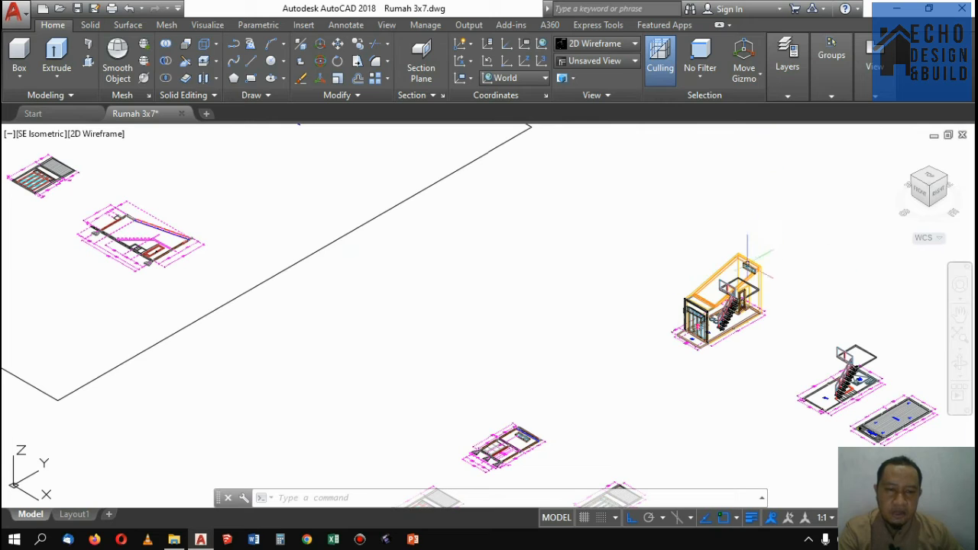
click(606, 218)
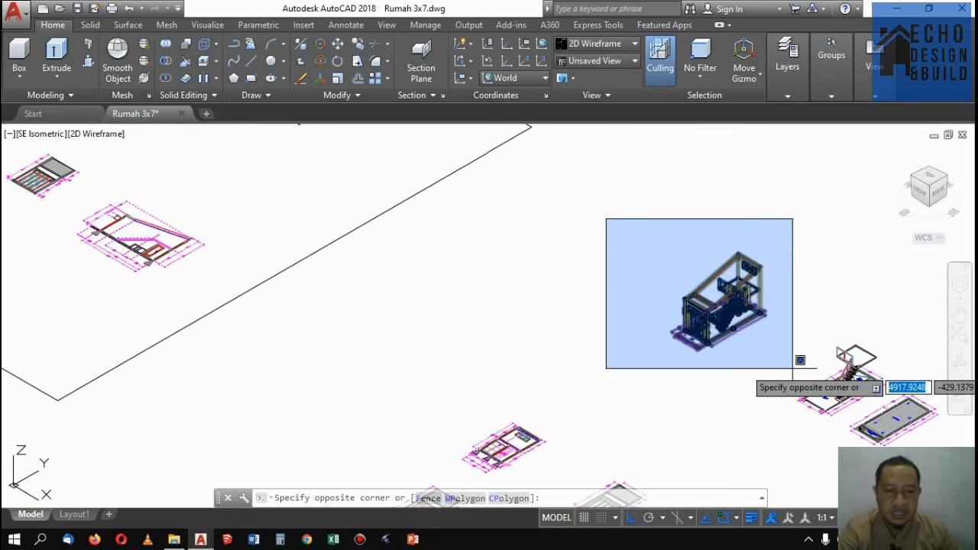
click(792, 368)
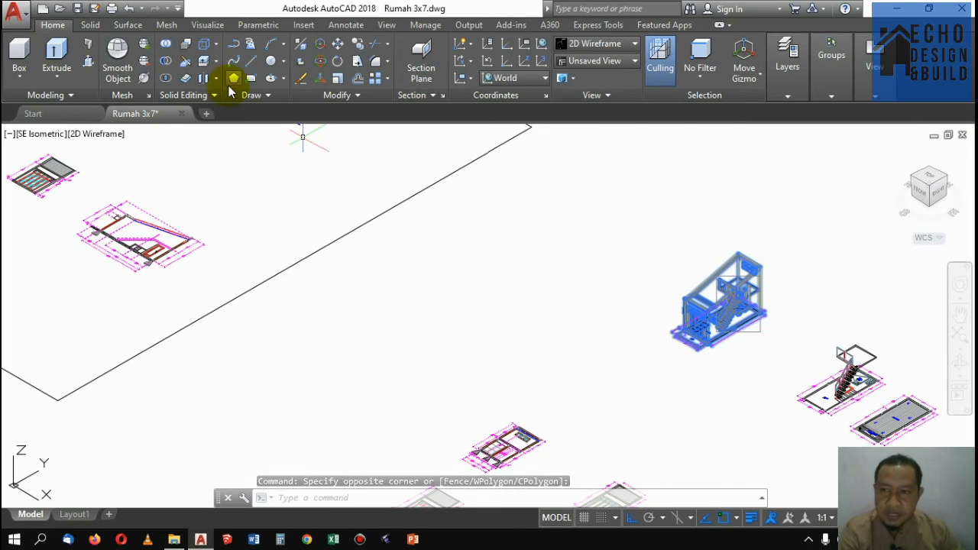
click(357, 47)
scroll(808, 386, up, 6)
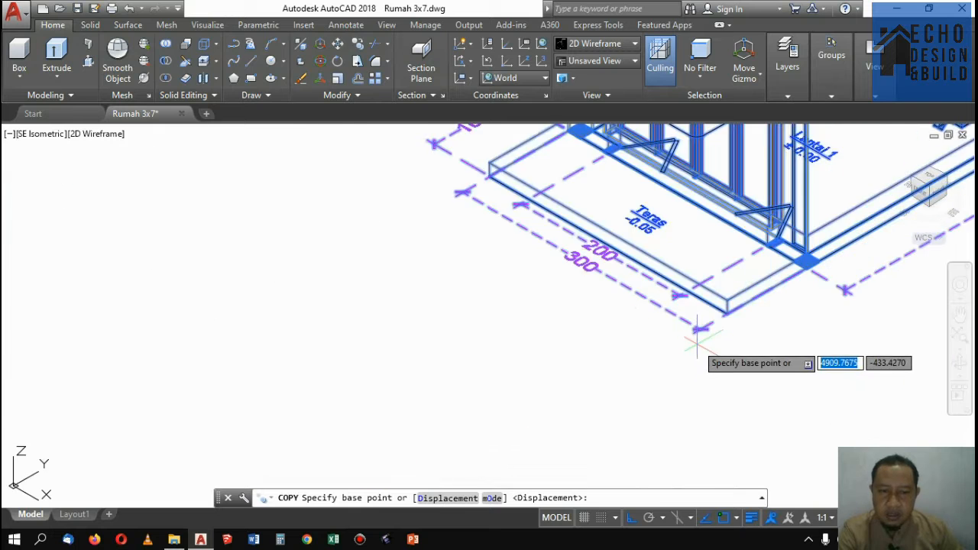
click(796, 264)
scroll(787, 275, down, 4)
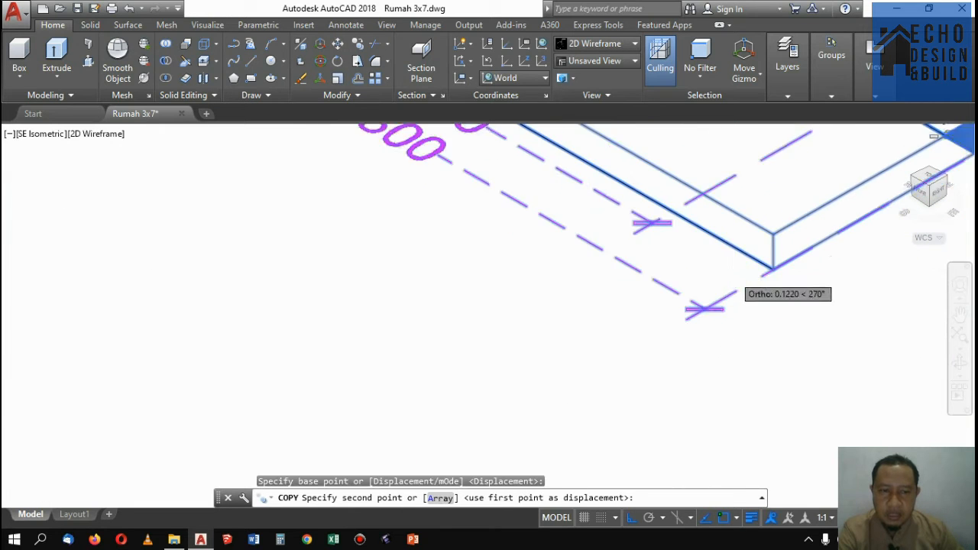
scroll(779, 290, down, 8)
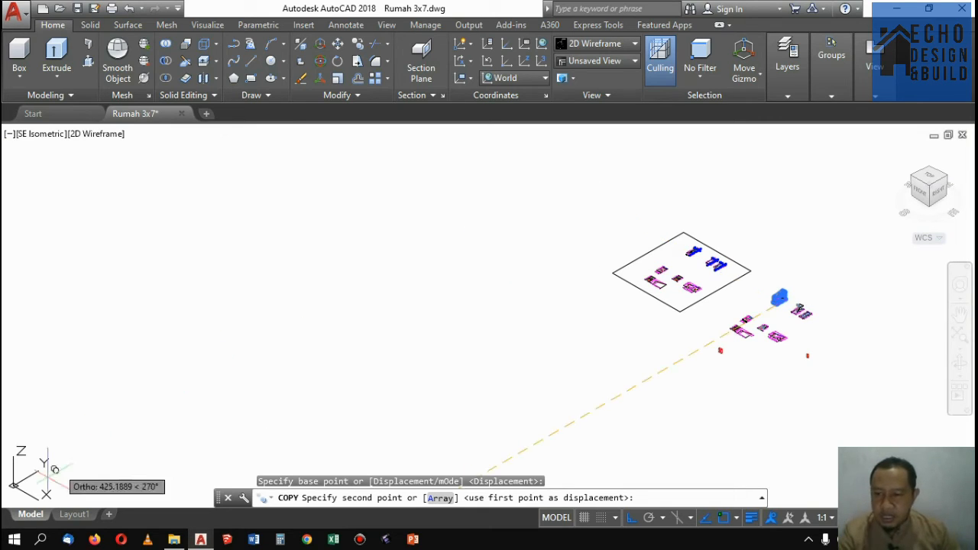
key(Escape)
Step: Switch the model view from SE Isometric to Top and clear the selection of the rectangular drawing frame
click(668, 260)
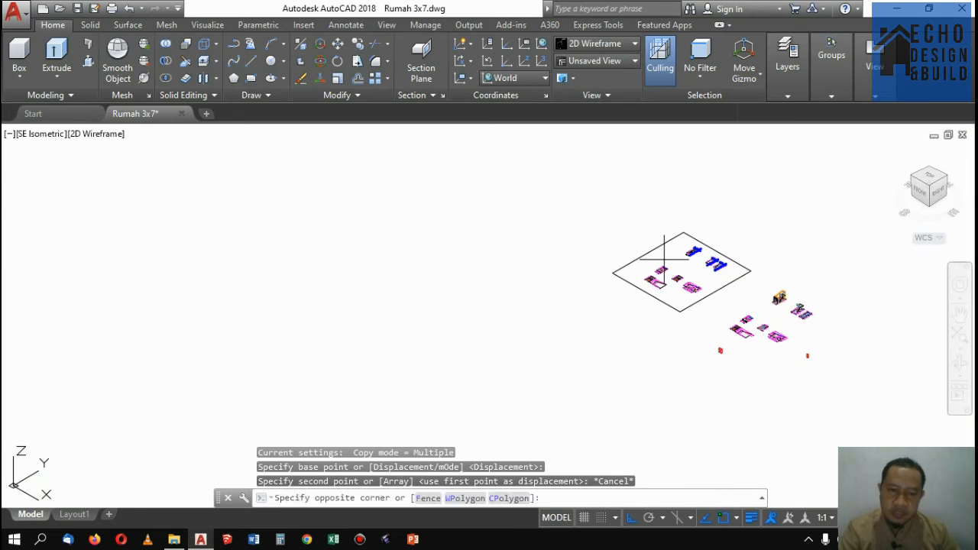
click(651, 241)
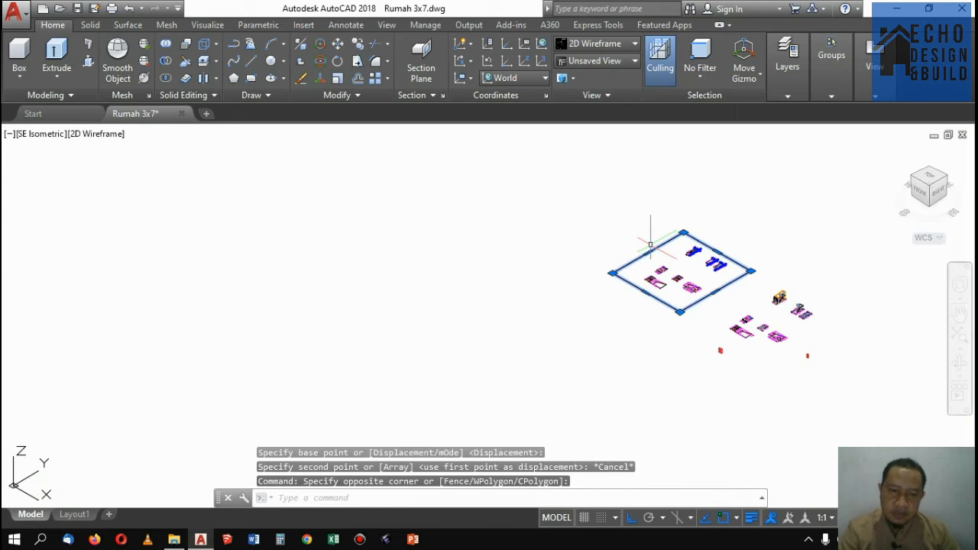
click(930, 181)
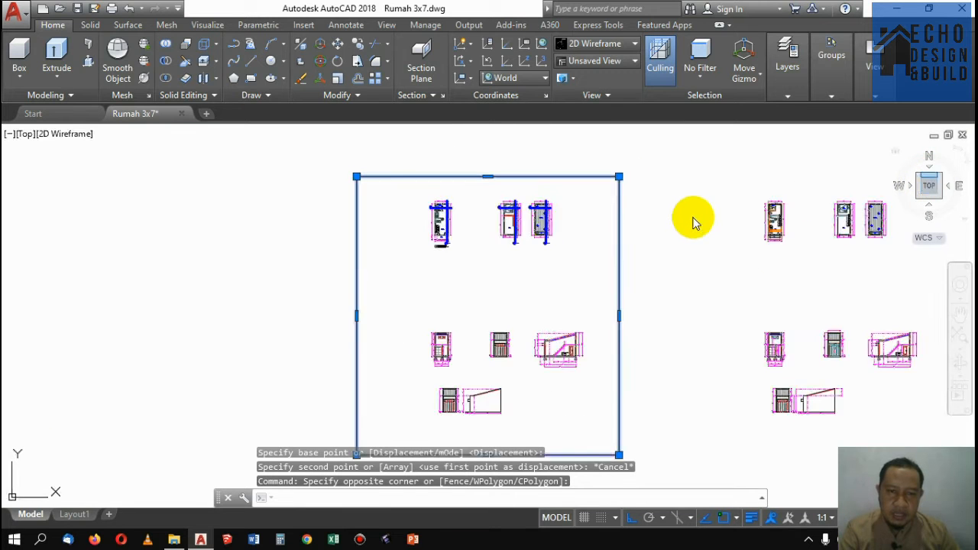
scroll(678, 217, down, 4)
scroll(716, 214, up, 4)
scroll(715, 215, down, 4)
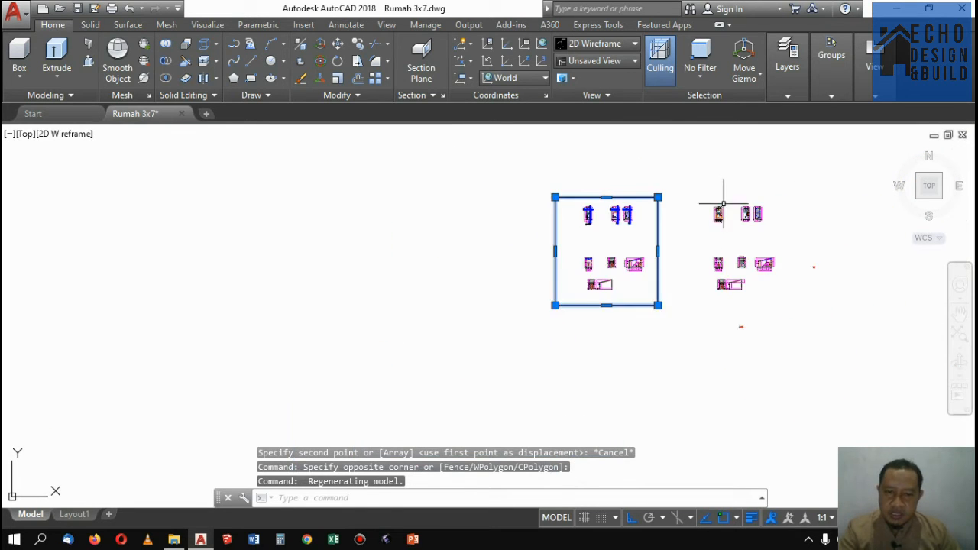
scroll(718, 212, up, 2)
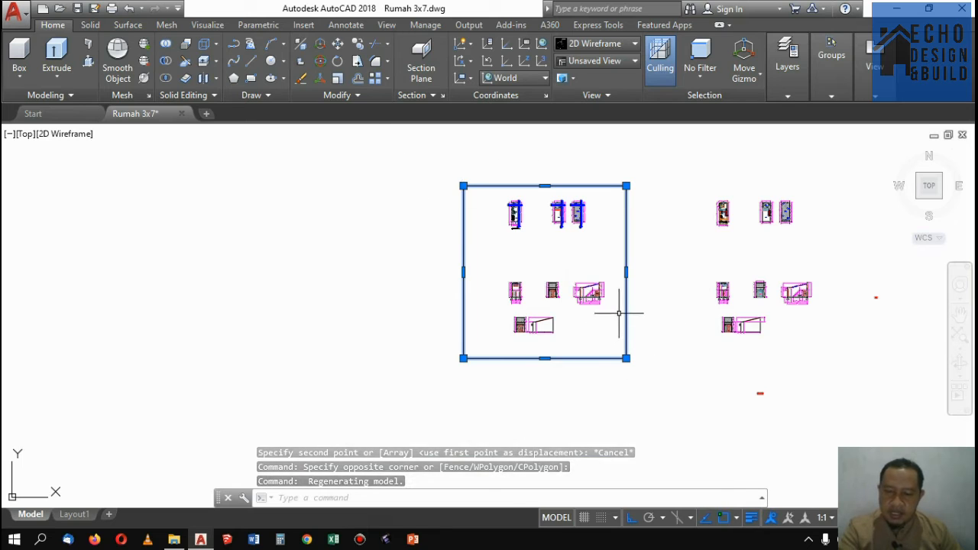
key(Escape)
Step: Copy the whole 3D house model with its dimensions to the empty area beyond the drawing frame's lower-left corner, with Ortho off
scroll(670, 257, up, 2)
click(708, 158)
click(753, 210)
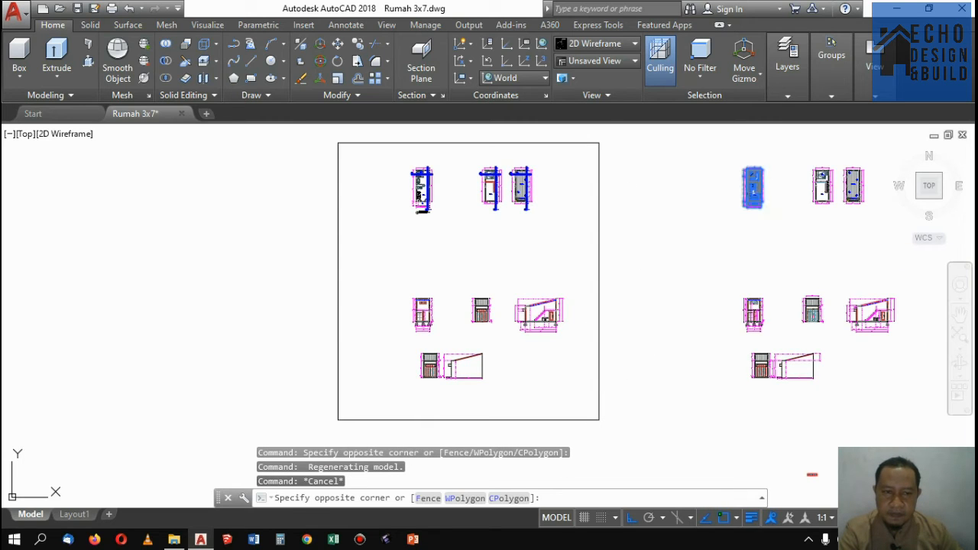
scroll(659, 241, down, 3)
scroll(672, 233, up, 2)
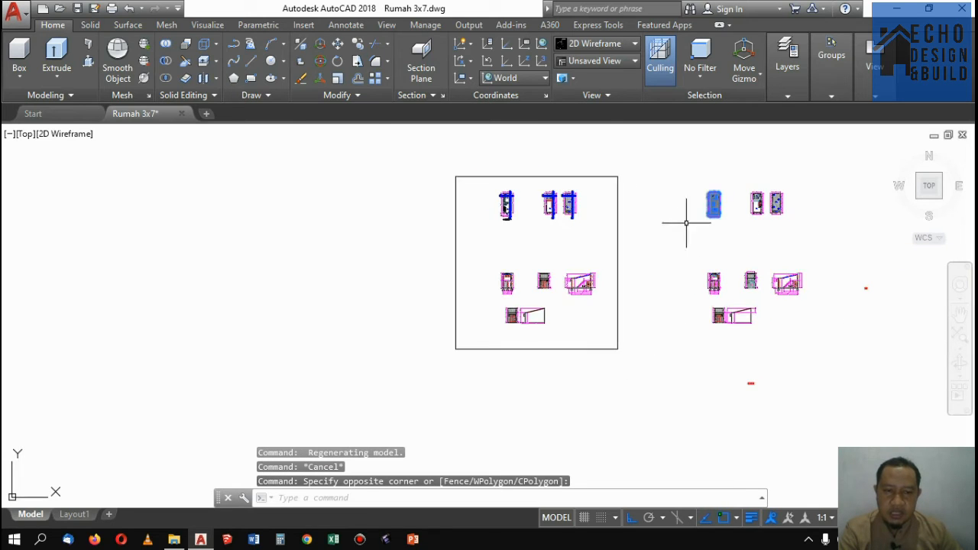
scroll(718, 206, up, 4)
scroll(742, 221, down, 4)
scroll(737, 241, up, 2)
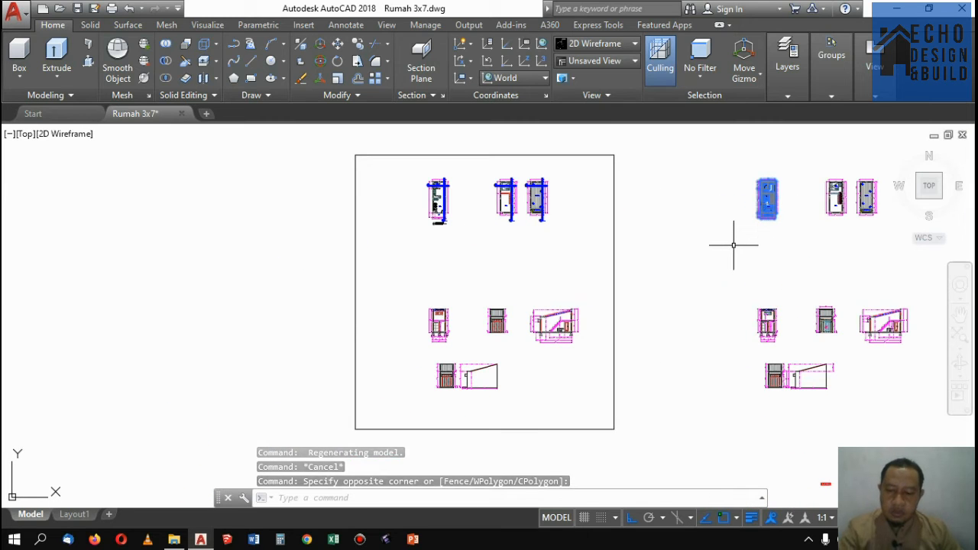
text(c)
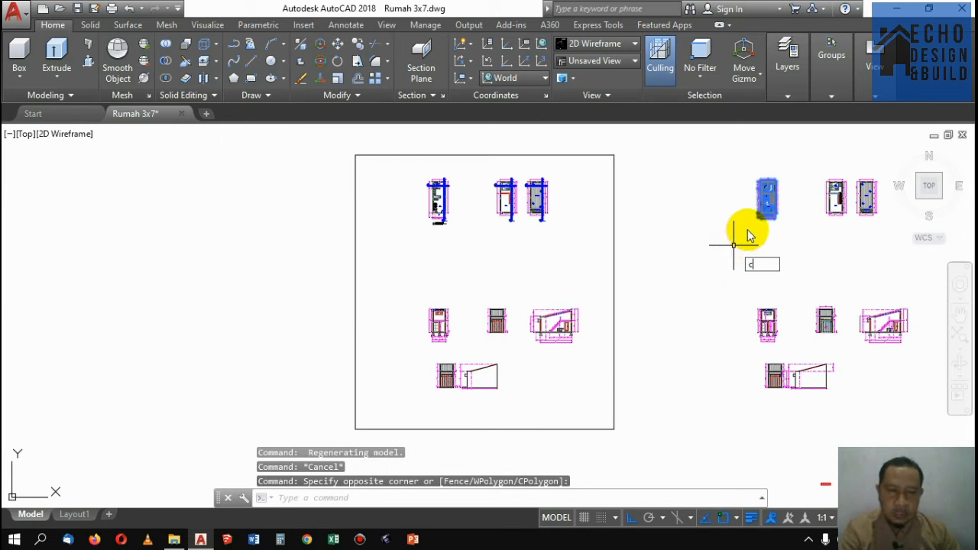
text(o)
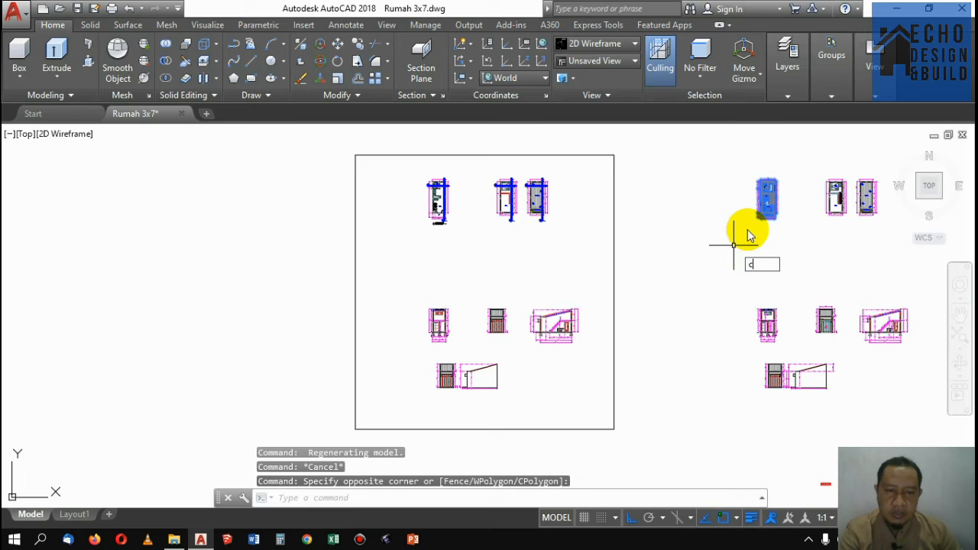
key(Return)
scroll(753, 224, up, 4)
click(755, 219)
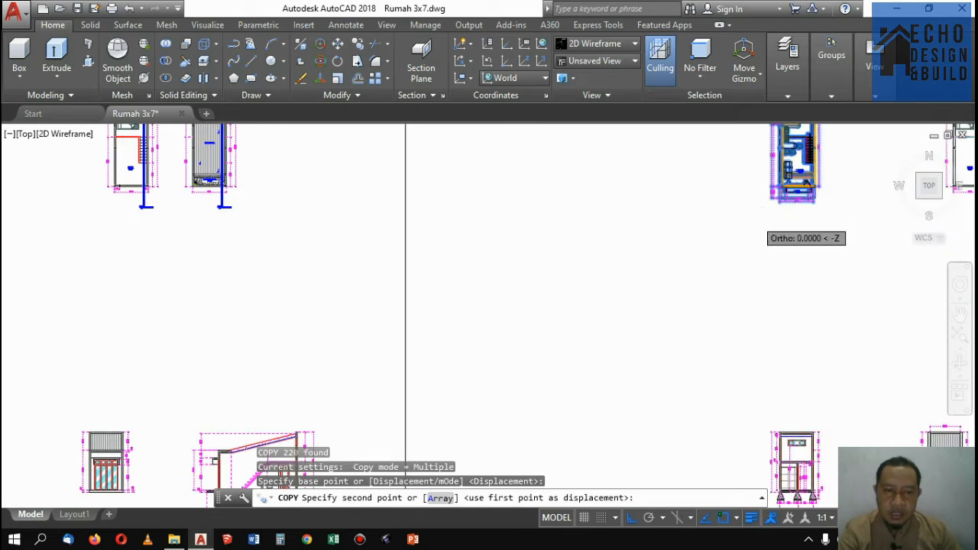
scroll(792, 207, down, 10)
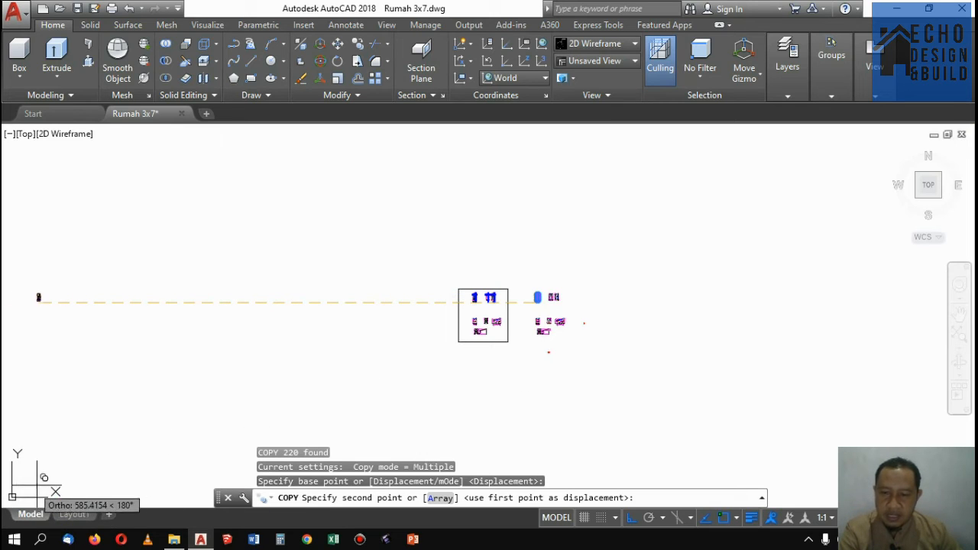
scroll(415, 339, up, 4)
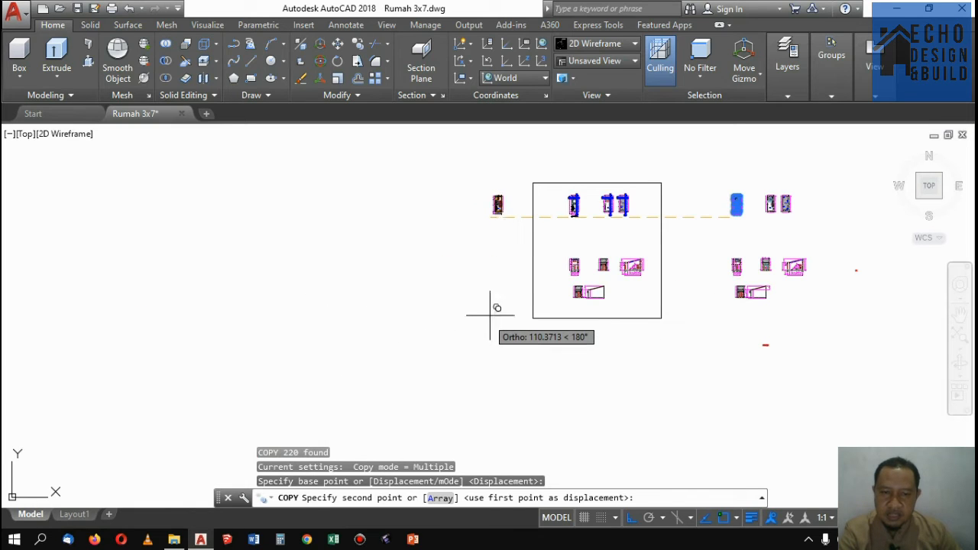
scroll(497, 309, up, 2)
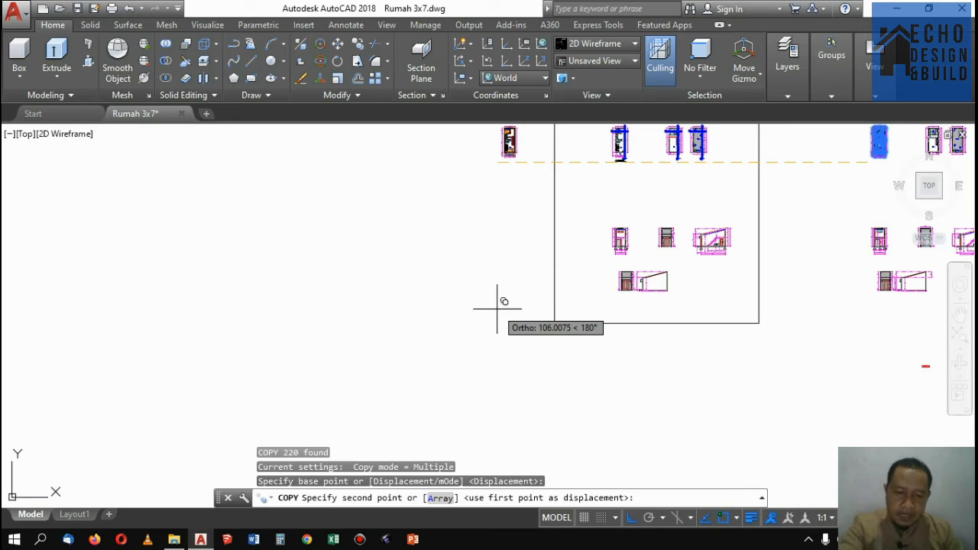
key(F8)
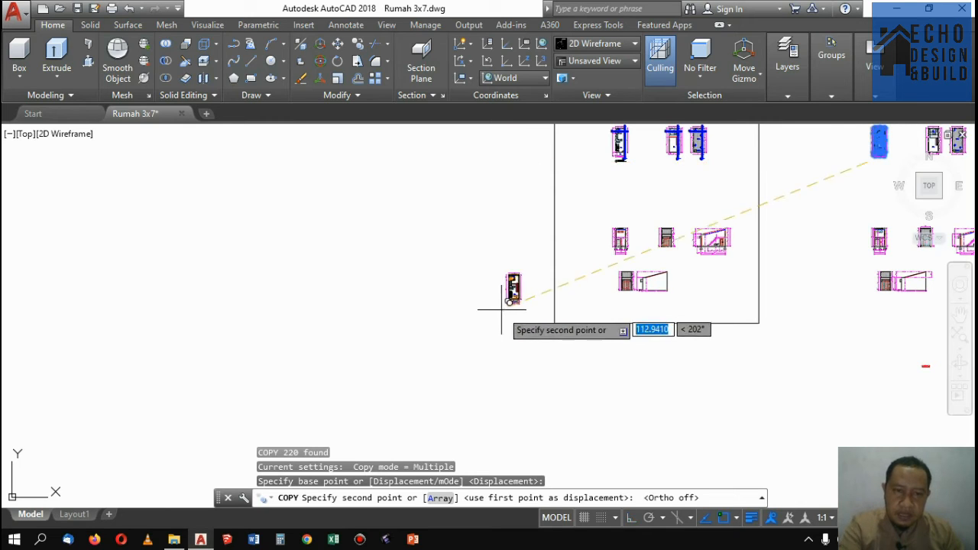
scroll(550, 290, down, 4)
scroll(493, 325, up, 4)
scroll(501, 315, up, 2)
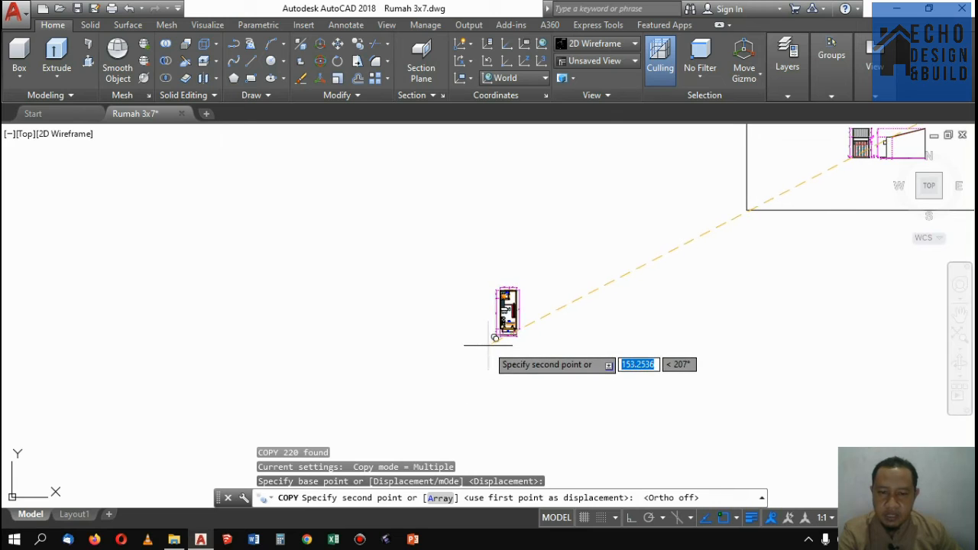
click(488, 344)
key(Escape)
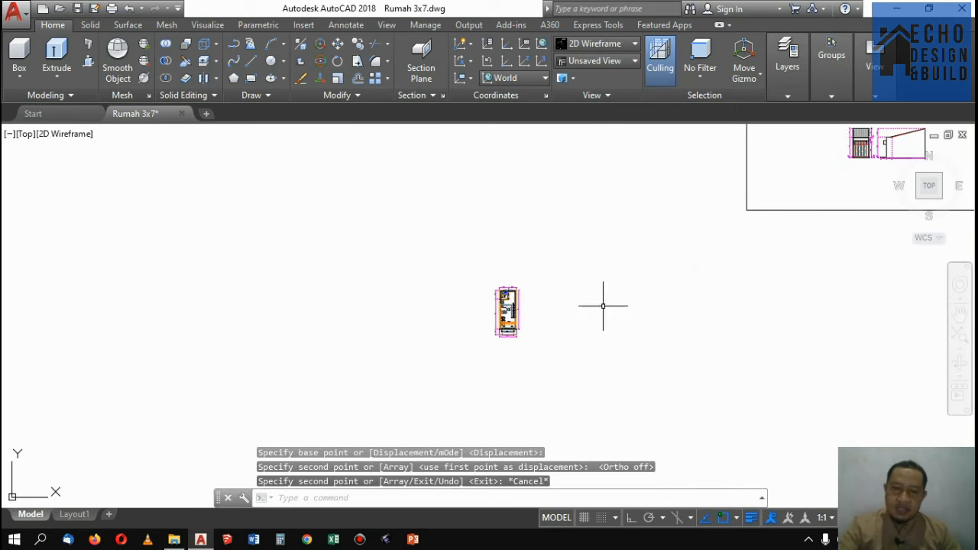
Step: Delete all dimensions and the Teras, Lantai 1 and Kamar Mandi/WC labels from the copied house
scroll(602, 306, down, 5)
scroll(565, 328, up, 10)
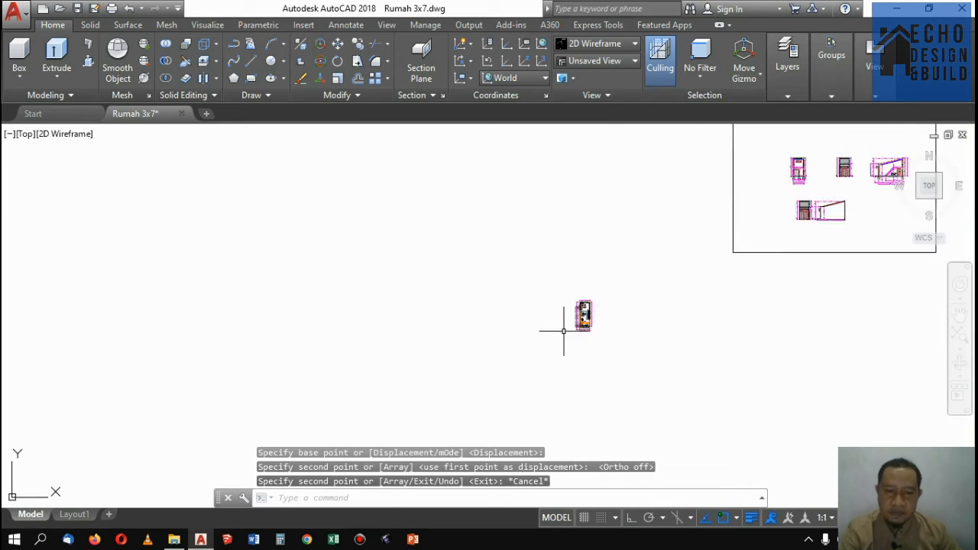
scroll(596, 330, down, 4)
scroll(614, 330, up, 4)
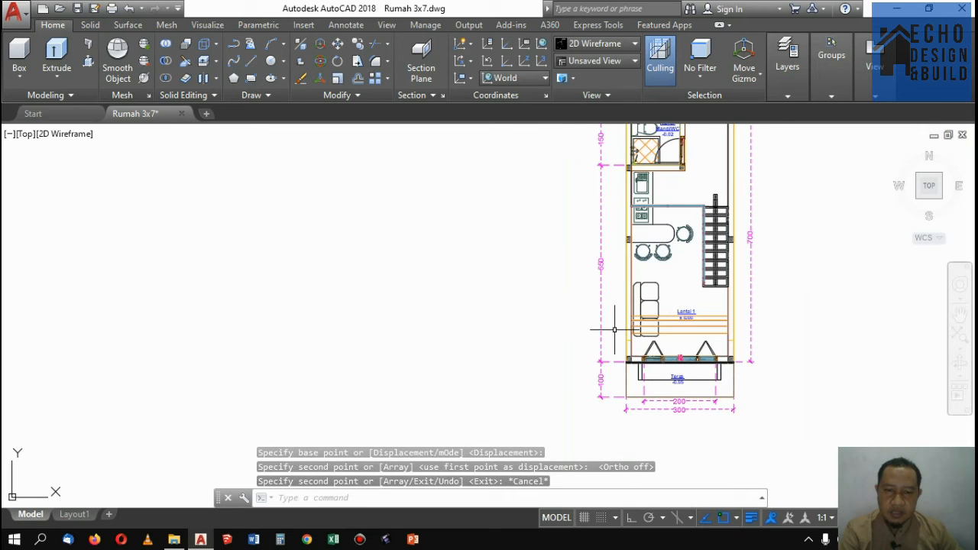
click(602, 409)
click(574, 146)
scroll(655, 281, down, 1)
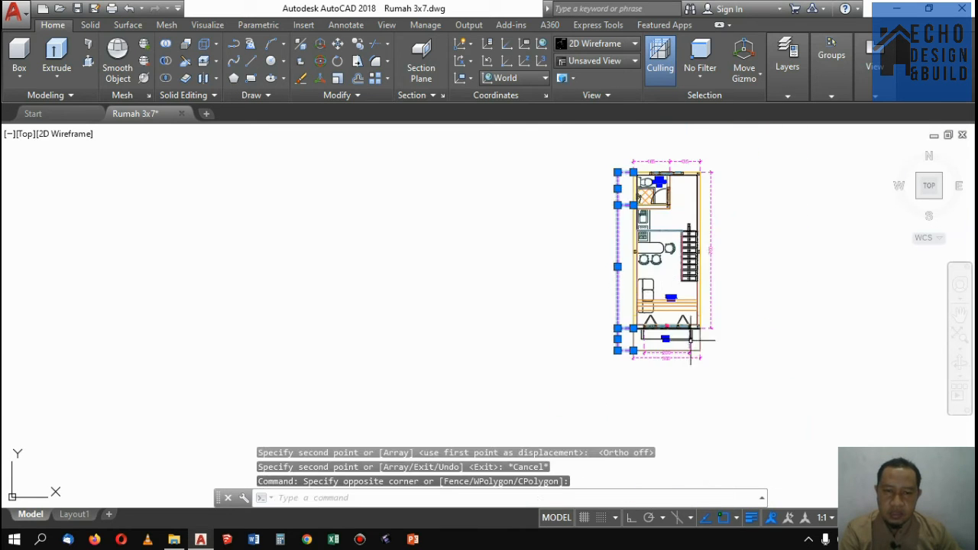
scroll(693, 340, up, 2)
click(734, 400)
scroll(515, 384, up, 2)
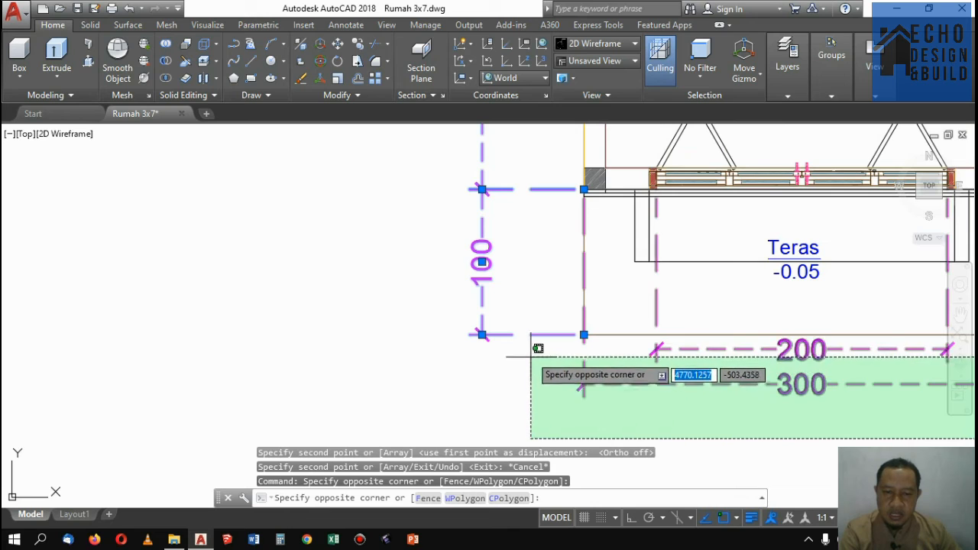
click(520, 344)
scroll(515, 352, down, 2)
scroll(638, 337, up, 2)
click(658, 351)
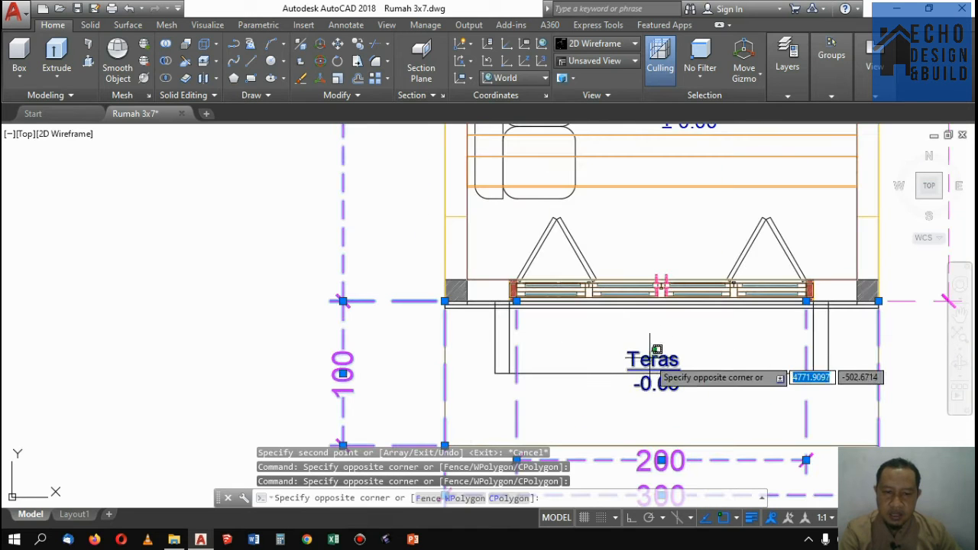
click(649, 357)
scroll(619, 366, down, 4)
scroll(640, 299, up, 2)
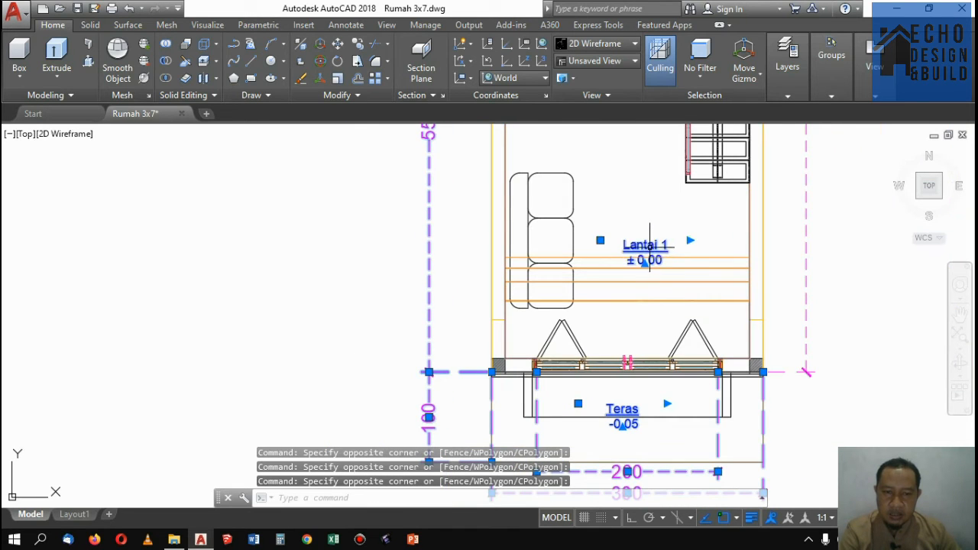
scroll(618, 269, down, 4)
scroll(599, 169, up, 5)
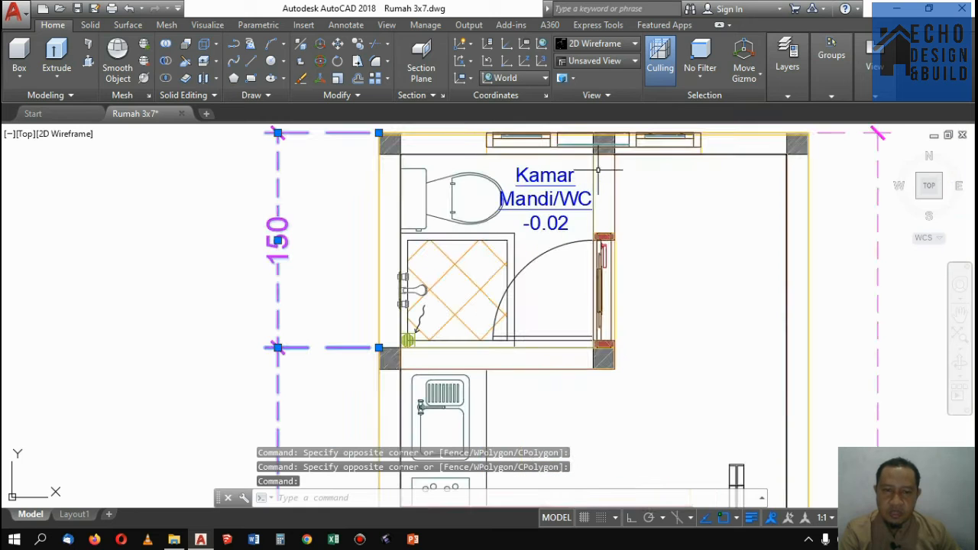
click(547, 196)
scroll(512, 177, down, 4)
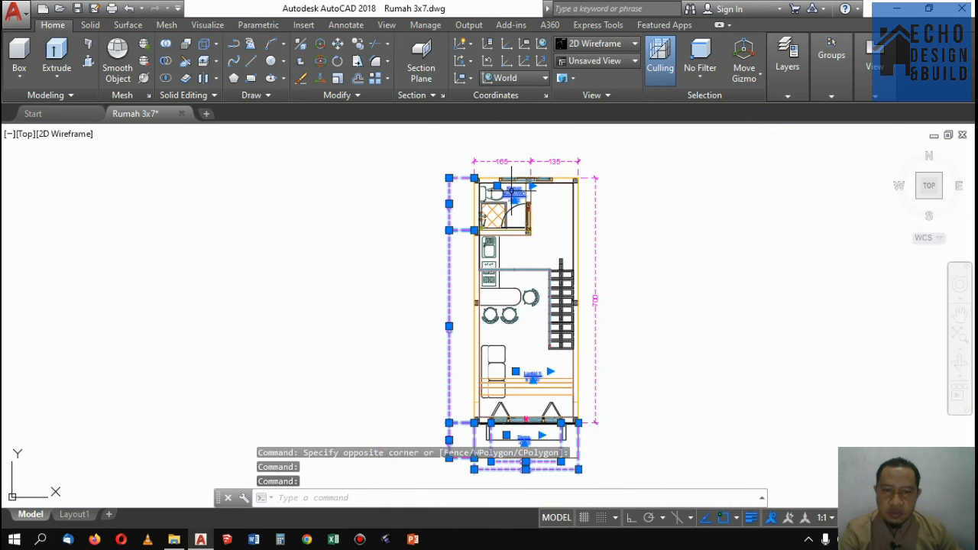
click(636, 216)
scroll(579, 148, up, 6)
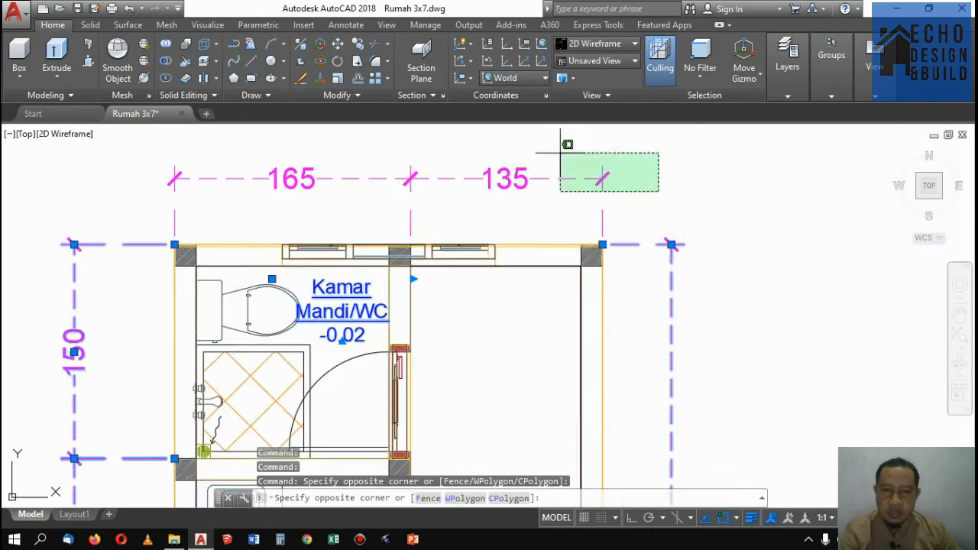
click(479, 139)
click(437, 188)
click(350, 155)
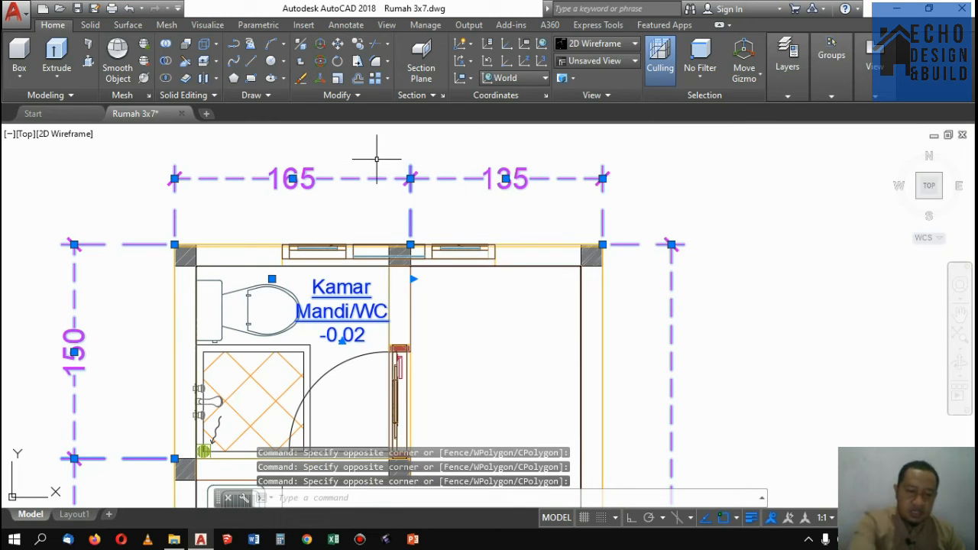
key(Delete)
Step: Check the copied house with its rear window selected in SE Isometric view, and return to the north-up Top view
click(395, 246)
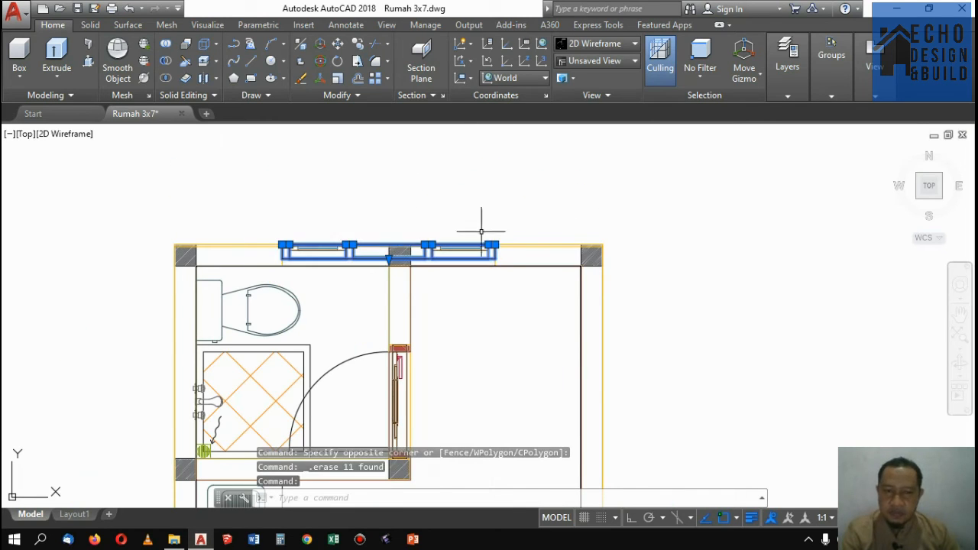
click(940, 202)
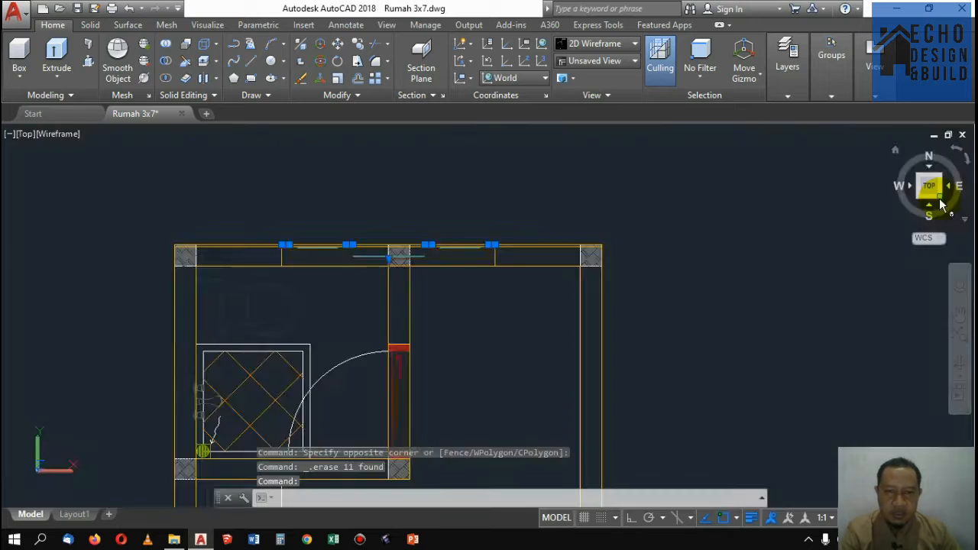
scroll(618, 241, down, 10)
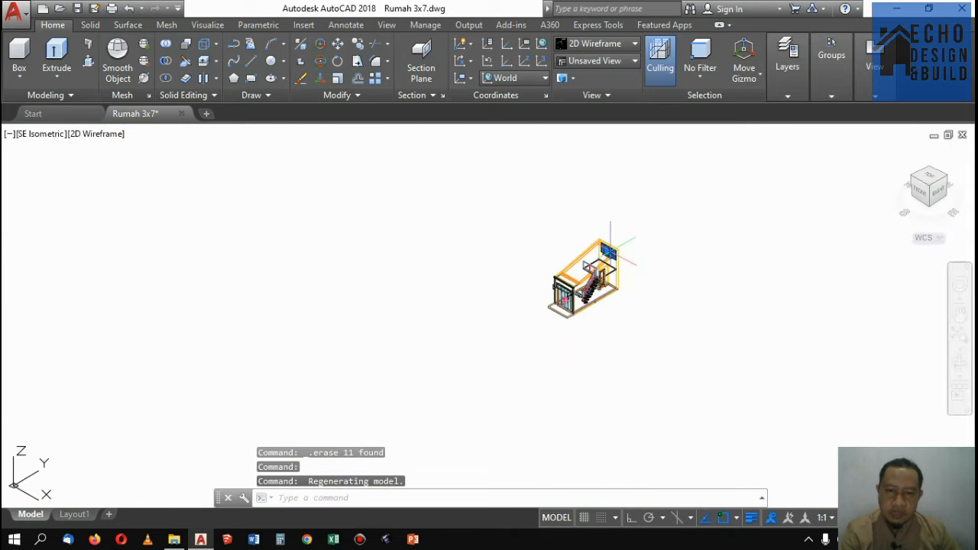
click(934, 181)
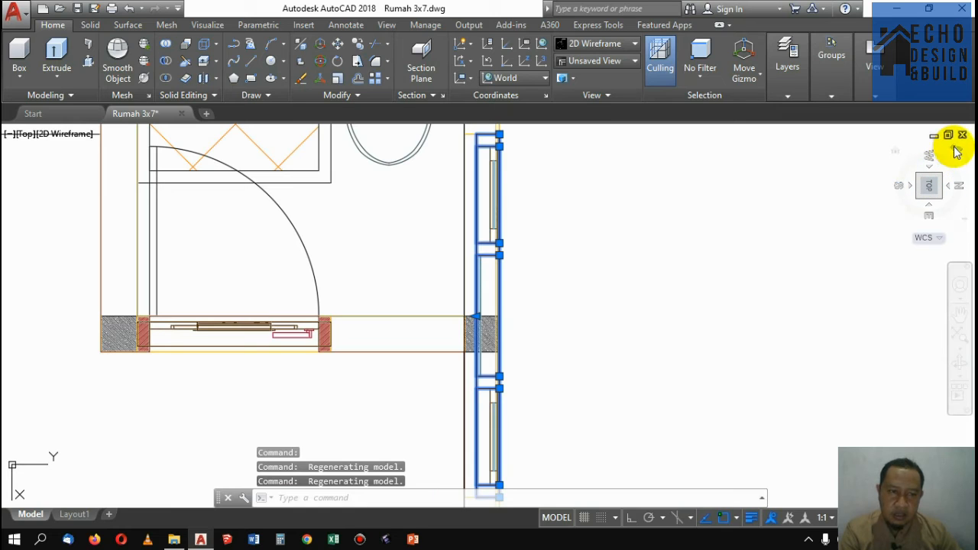
drag(954, 153, 909, 172)
scroll(634, 212, down, 6)
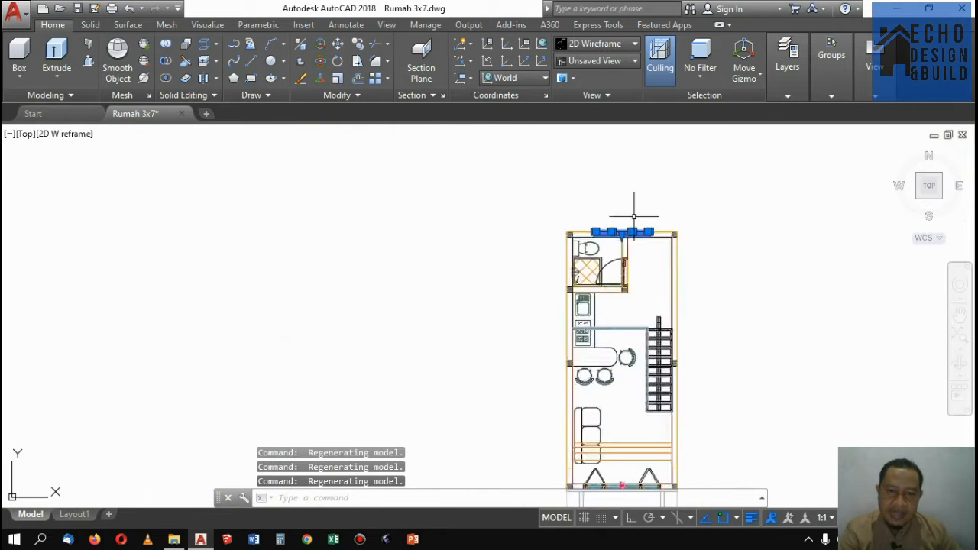
Step: Draw a horizontal line 10 units long eastward from the terrace's front-right corner
scroll(640, 240, up, 3)
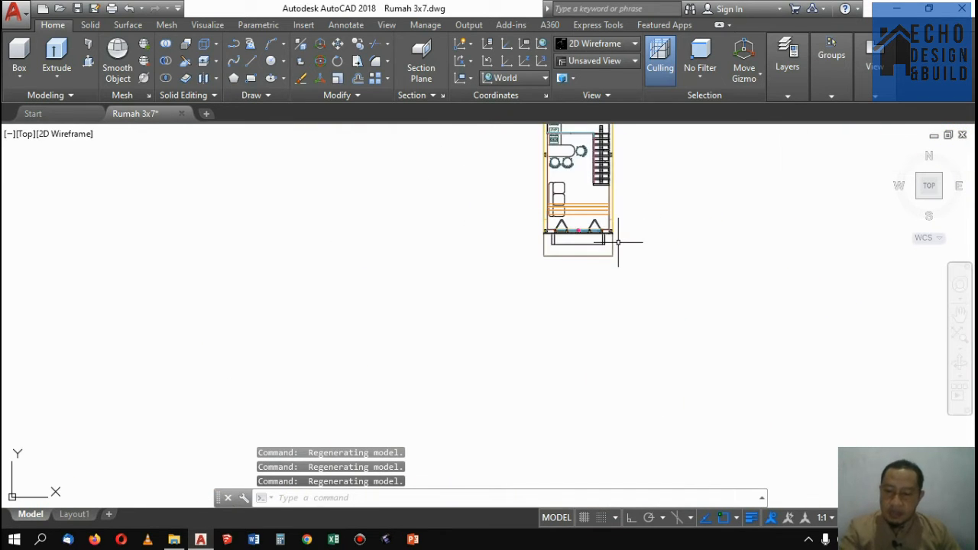
scroll(591, 242, up, 3)
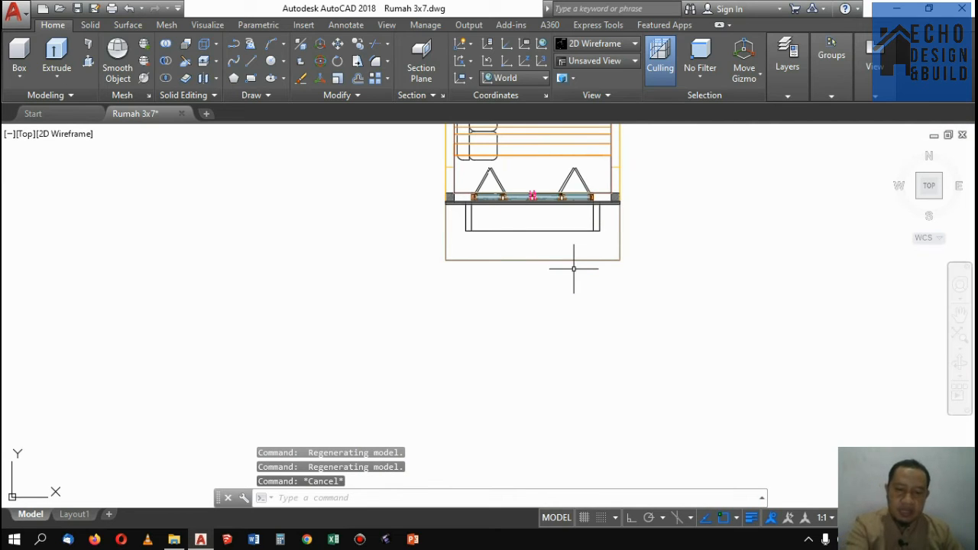
text(l)
key(Return)
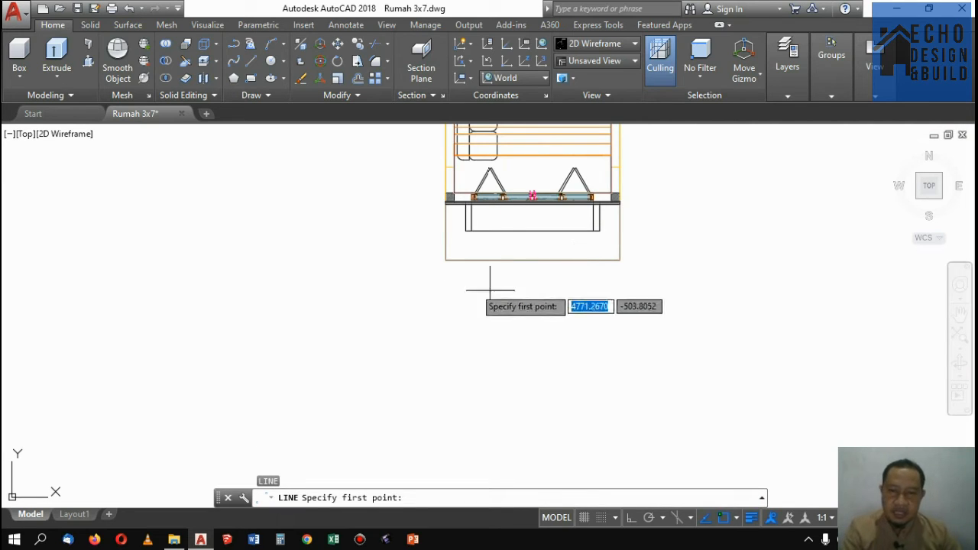
click(619, 260)
scroll(619, 259, down, 5)
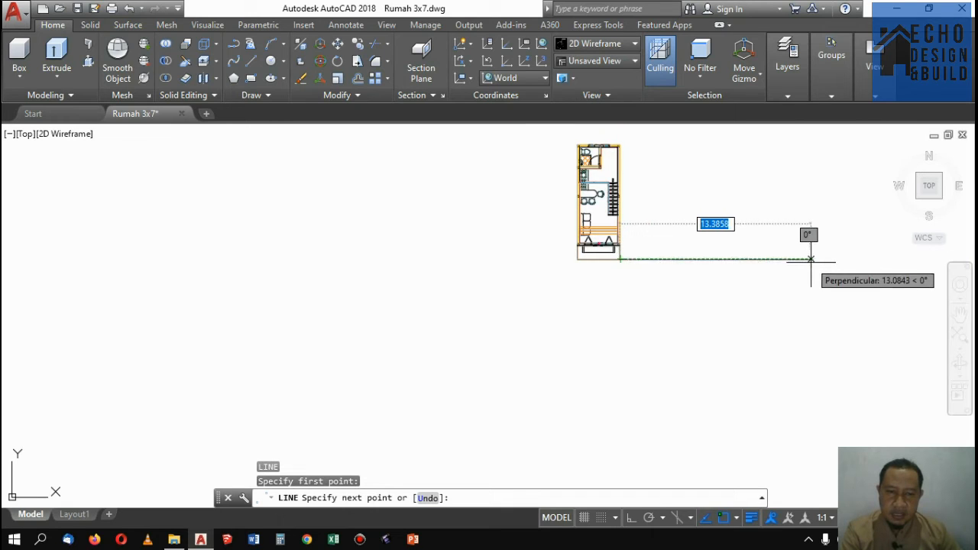
text(1)
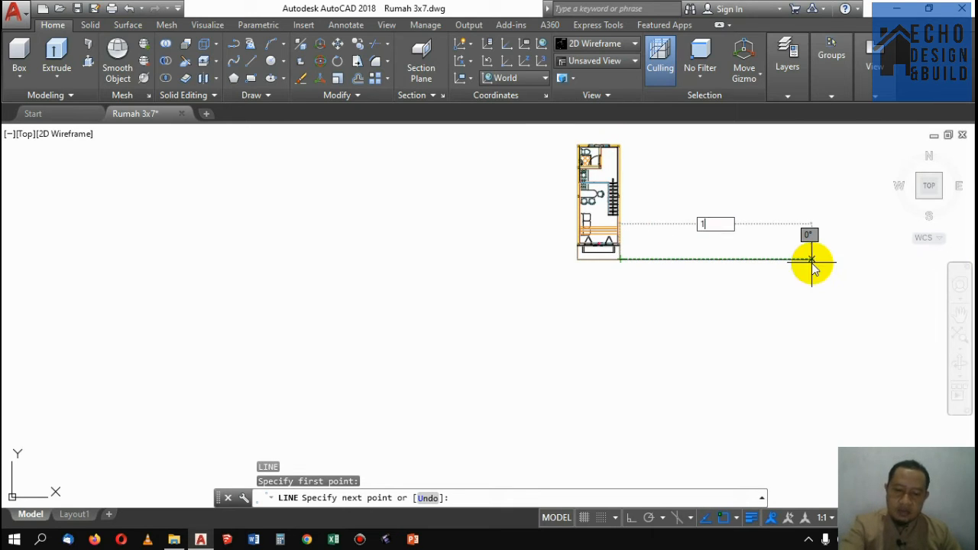
text(0)
key(Return)
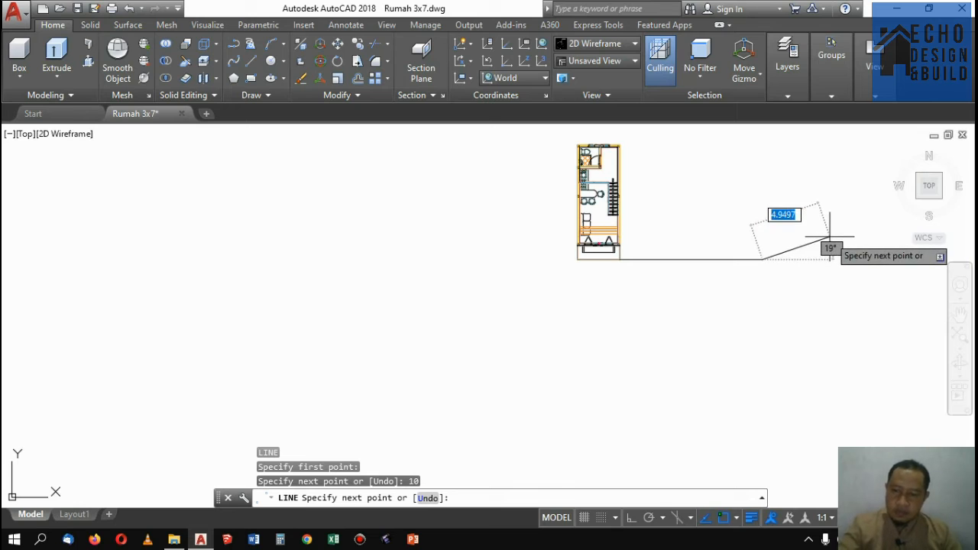
key(Escape)
Step: Copy the 10-unit line to the west side so that its right end meets the terrace's front-left corner
click(714, 280)
click(709, 239)
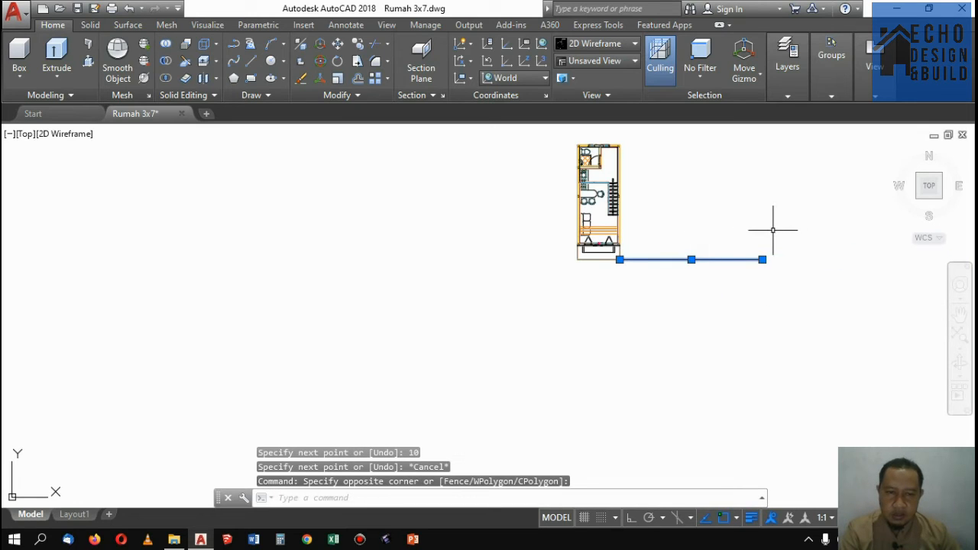
text(c)
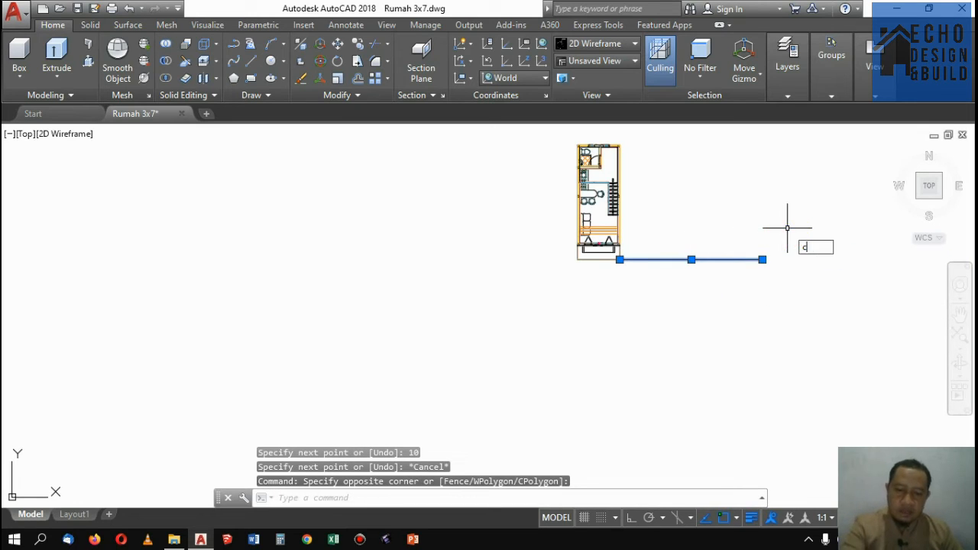
text(o)
key(Return)
click(762, 259)
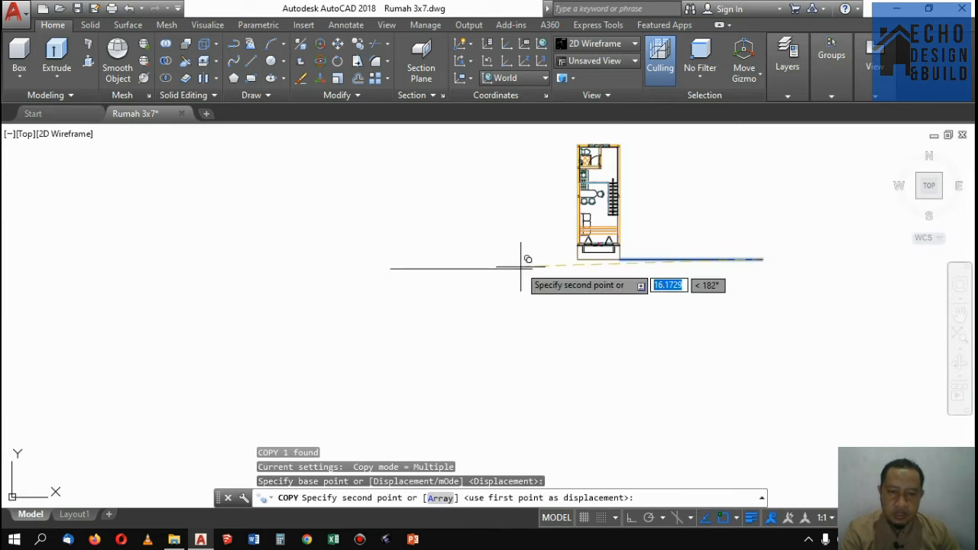
scroll(521, 268, up, 10)
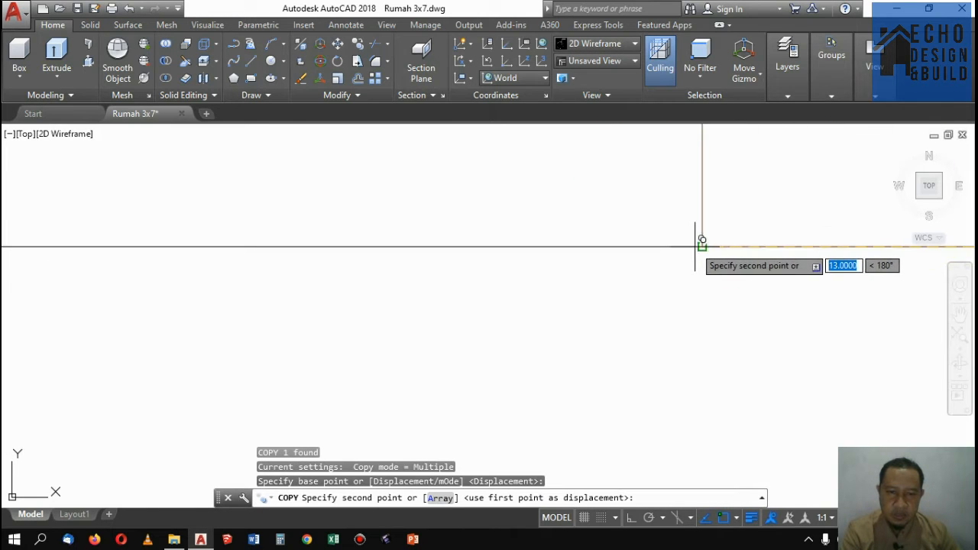
click(700, 246)
scroll(616, 247, down, 12)
scroll(622, 259, up, 4)
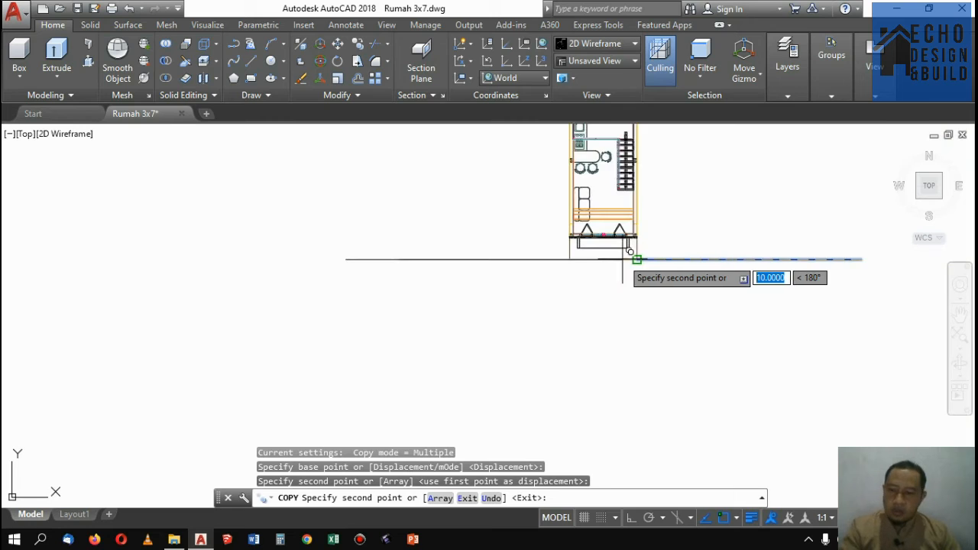
key(Escape)
Step: Look over the copied house together with the straight lines extending from both sides of its terrace front
scroll(629, 262, up, 2)
scroll(634, 258, down, 5)
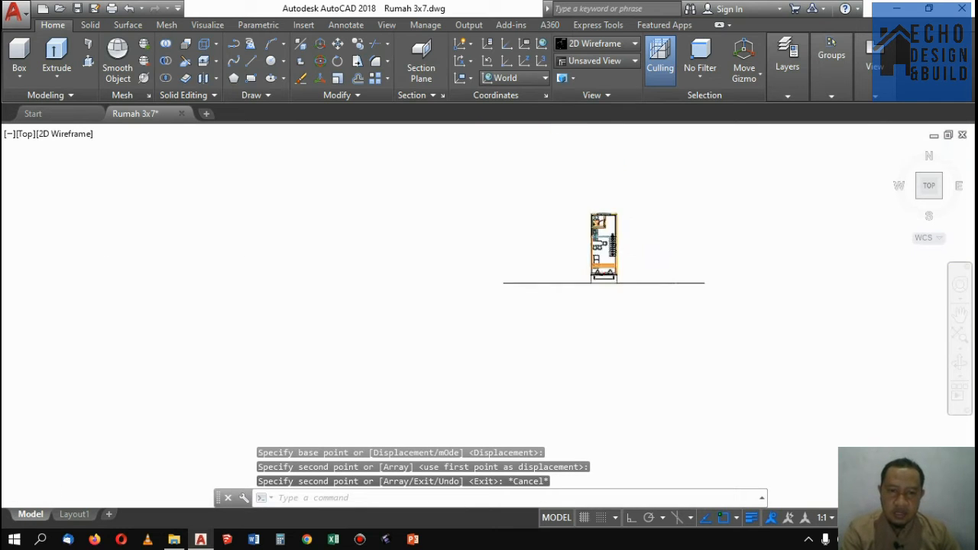
scroll(654, 237, up, 3)
scroll(594, 264, down, 4)
scroll(612, 216, up, 2)
scroll(604, 216, down, 2)
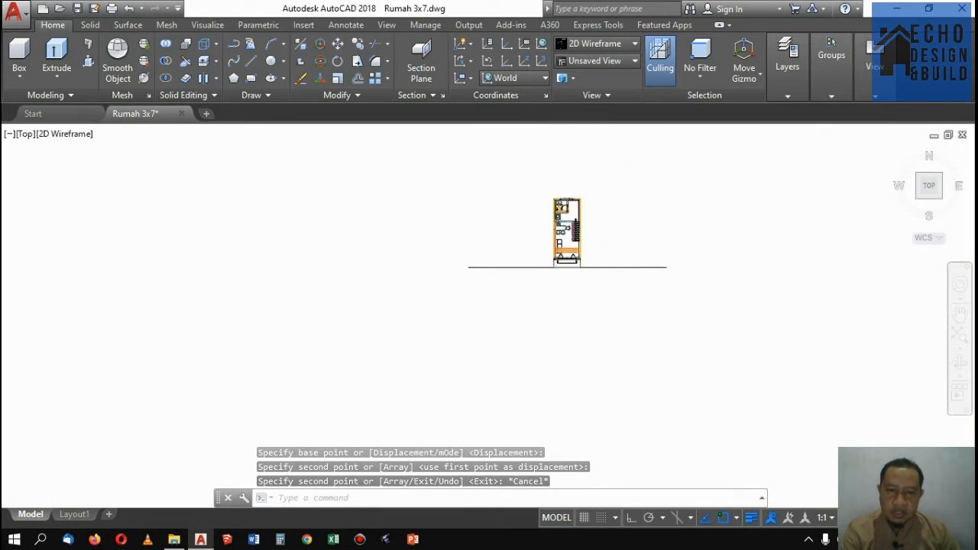
scroll(583, 252, up, 3)
scroll(574, 316, down, 3)
scroll(672, 339, up, 2)
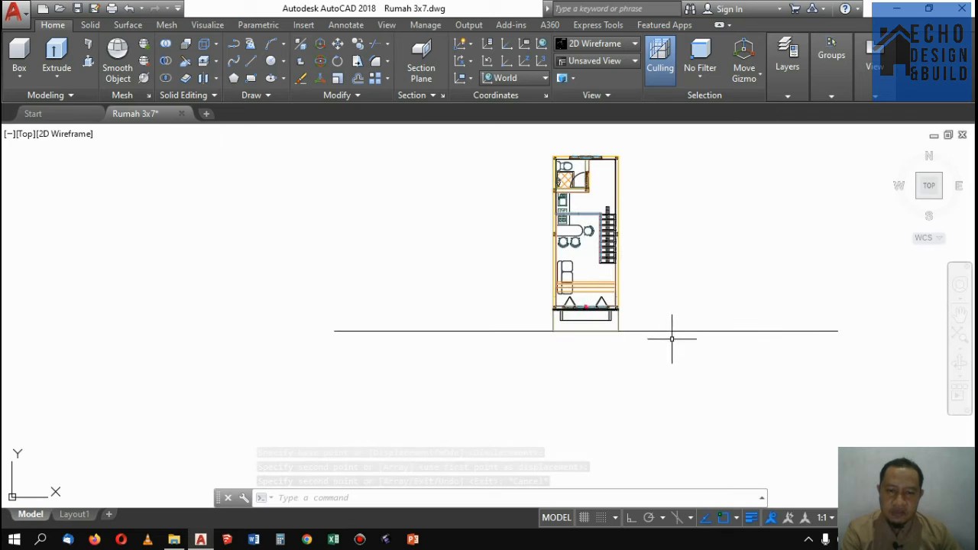
scroll(665, 330, down, 4)
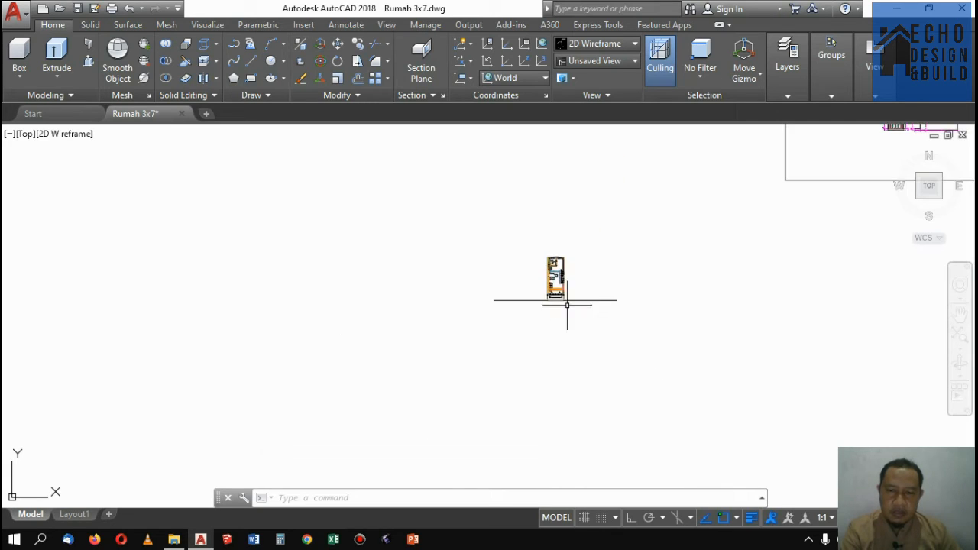
Step: Offset the line east of the terrace by 4 units toward the south, in front of the house
scroll(679, 276, up, 4)
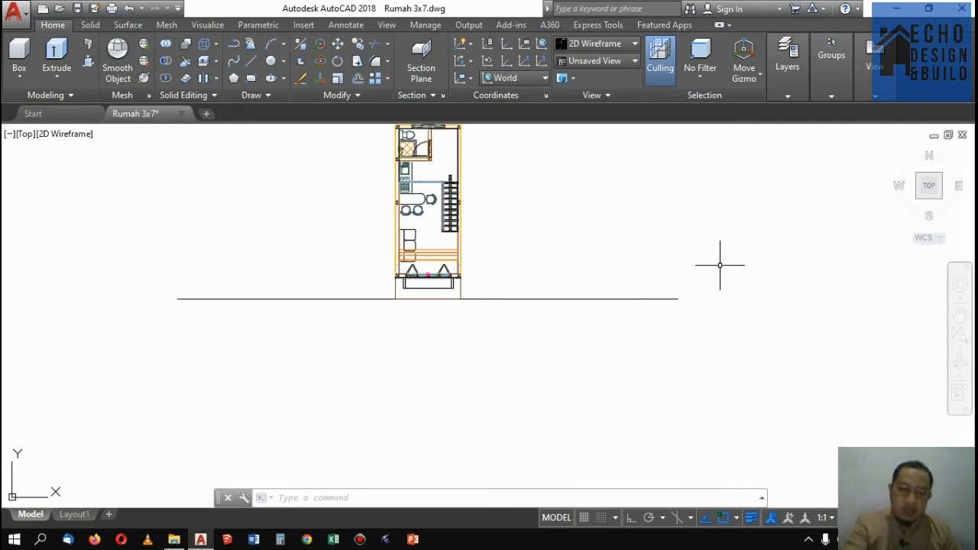
key(Return)
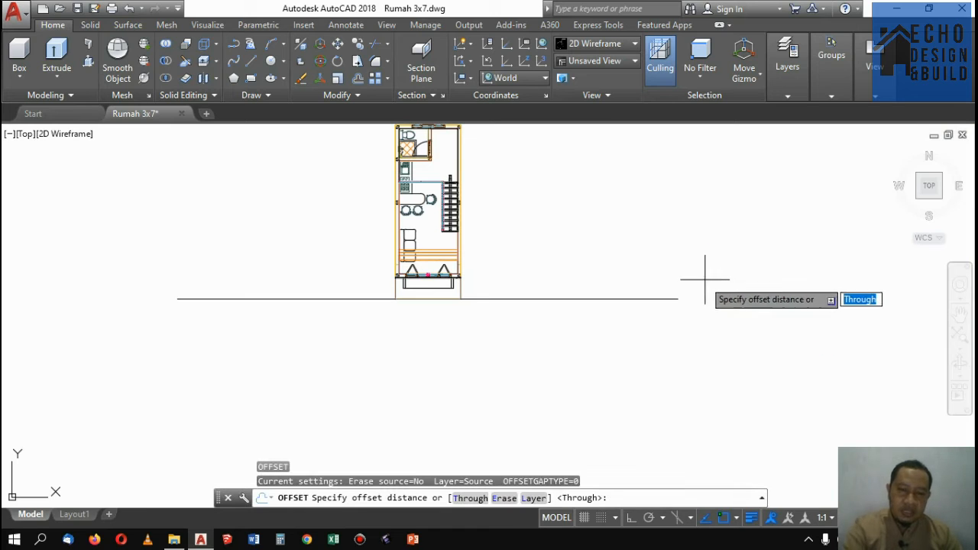
text(4)
key(Return)
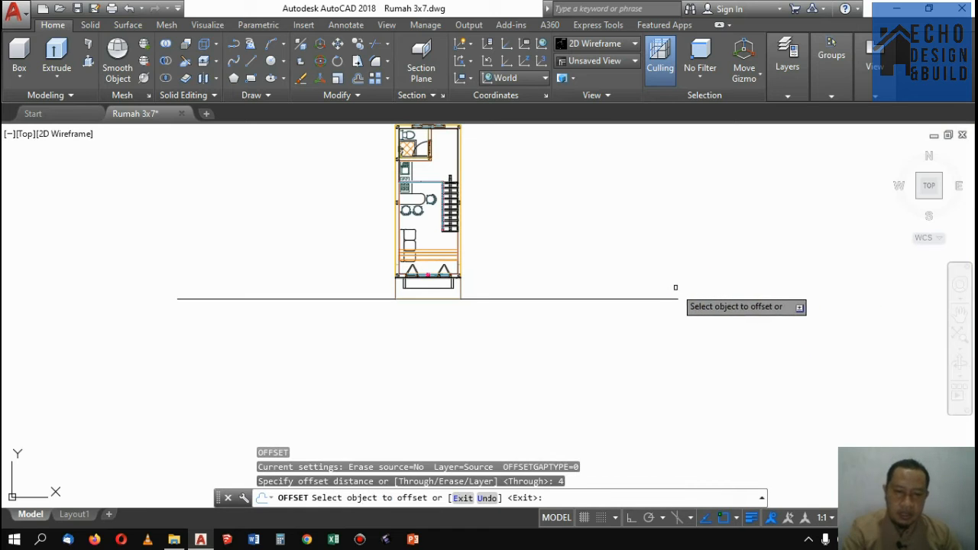
click(665, 299)
click(654, 345)
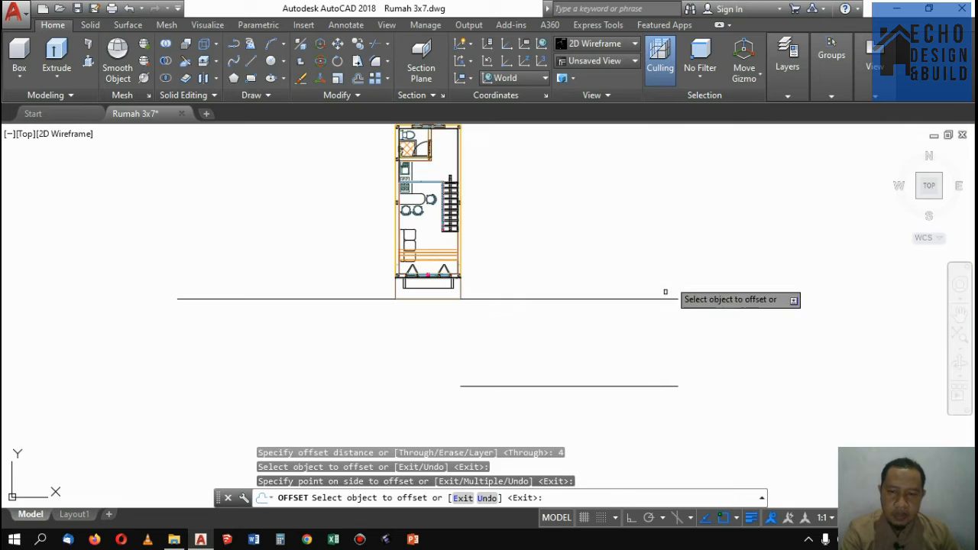
scroll(677, 264, down, 5)
key(Return)
Step: Check the two parallel lines east of the terrace against the terrace's front corner in an isometric view
click(665, 316)
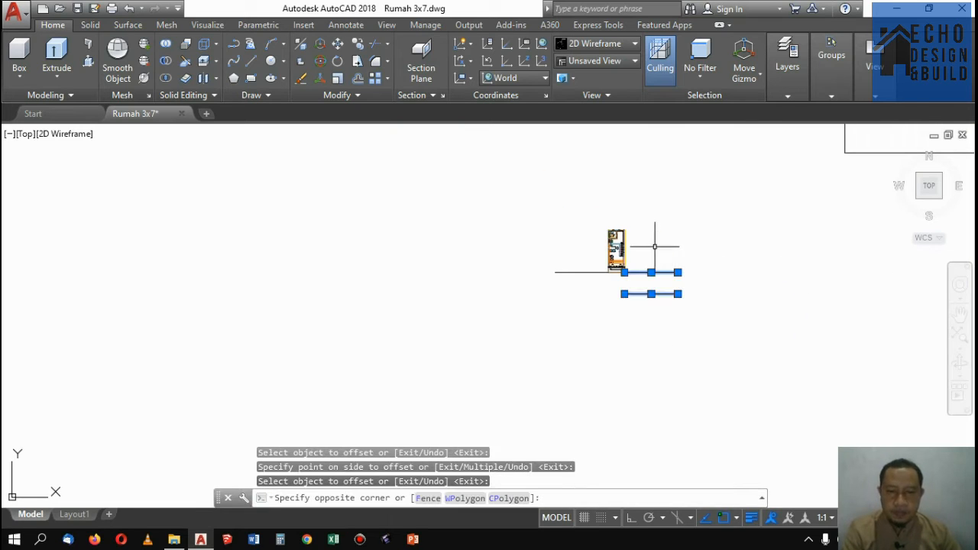
click(654, 240)
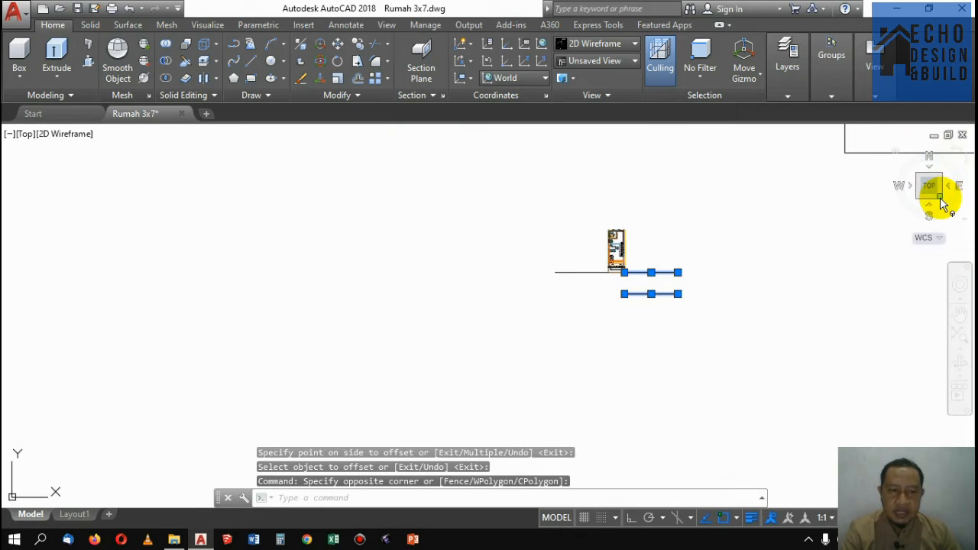
click(941, 202)
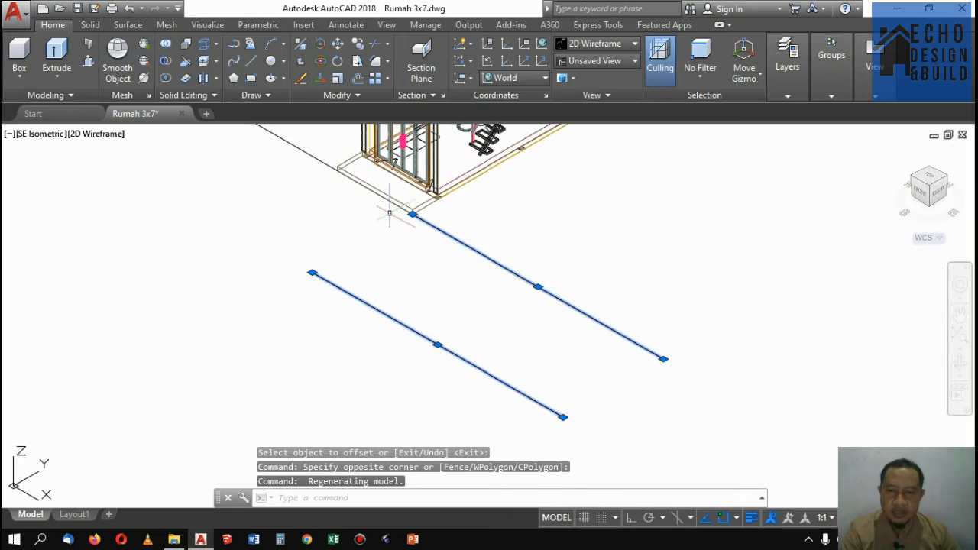
scroll(390, 213, up, 5)
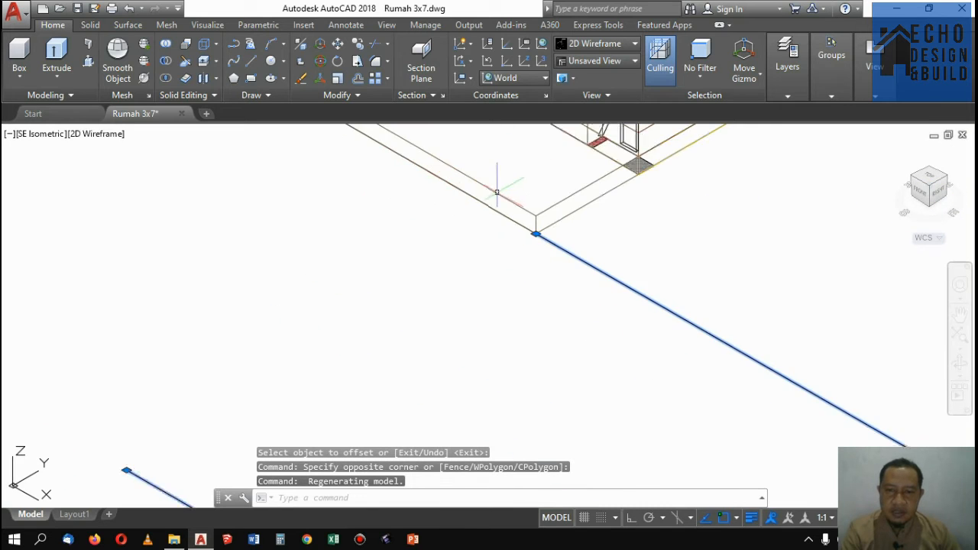
click(939, 184)
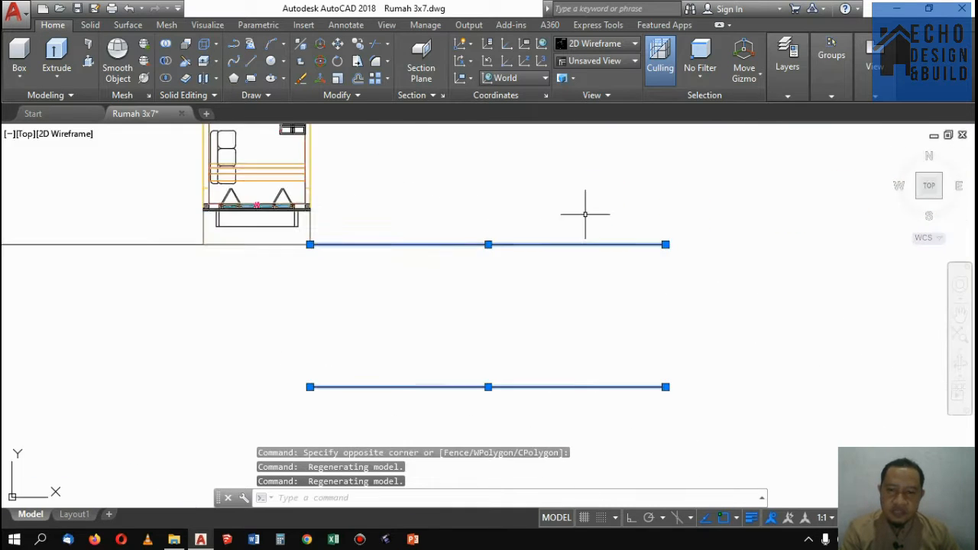
scroll(527, 198, up, 3)
key(Escape)
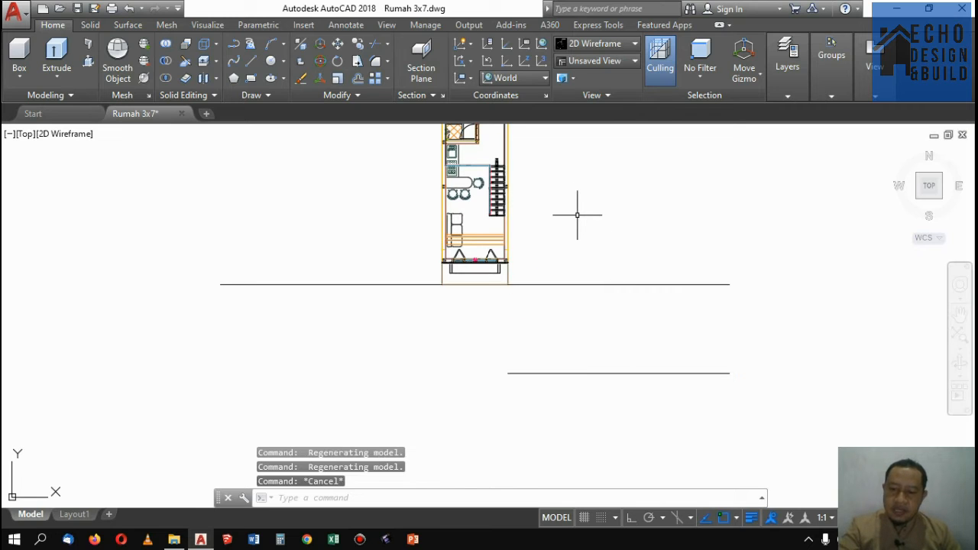
Step: Draw a rectangle from the west line's outer end to the outer end of the offset line south of the terrace
text(rec)
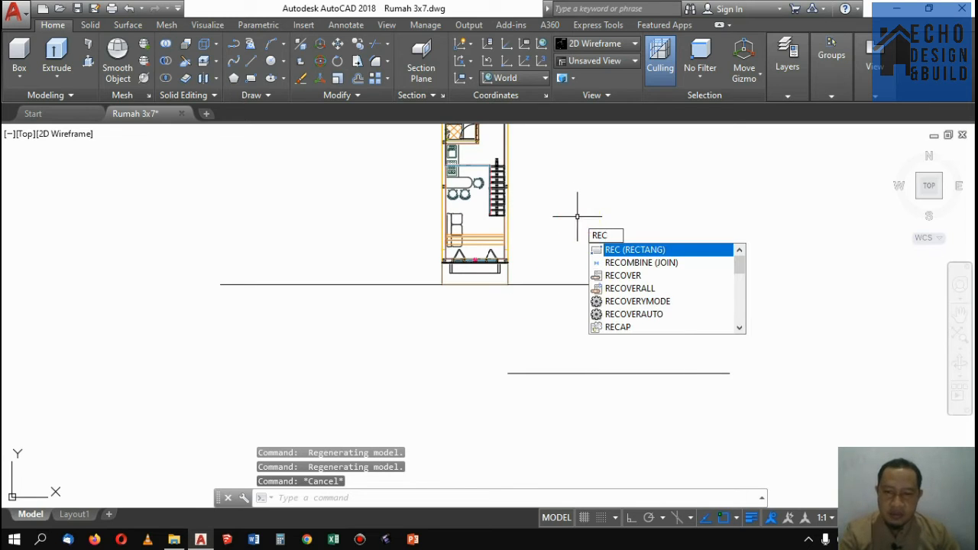
key(Return)
click(221, 285)
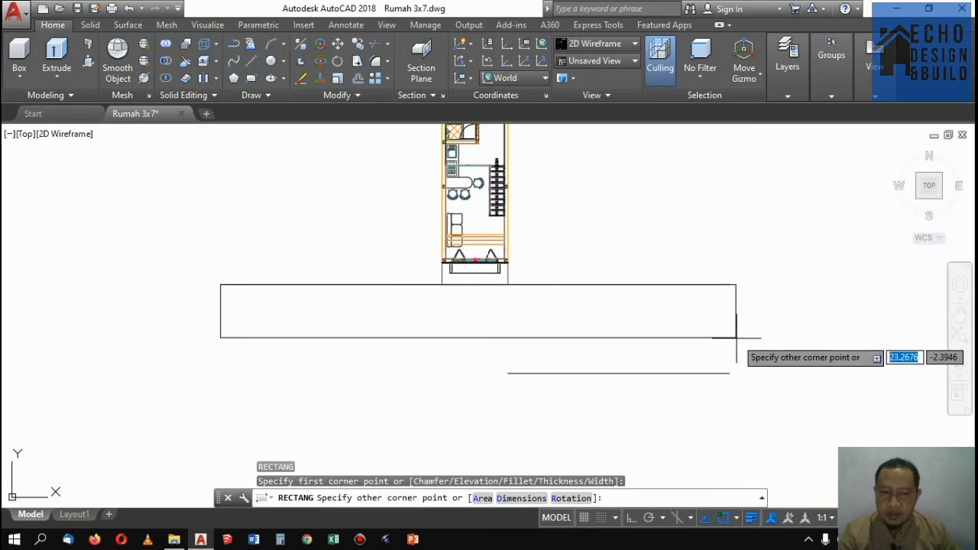
click(729, 374)
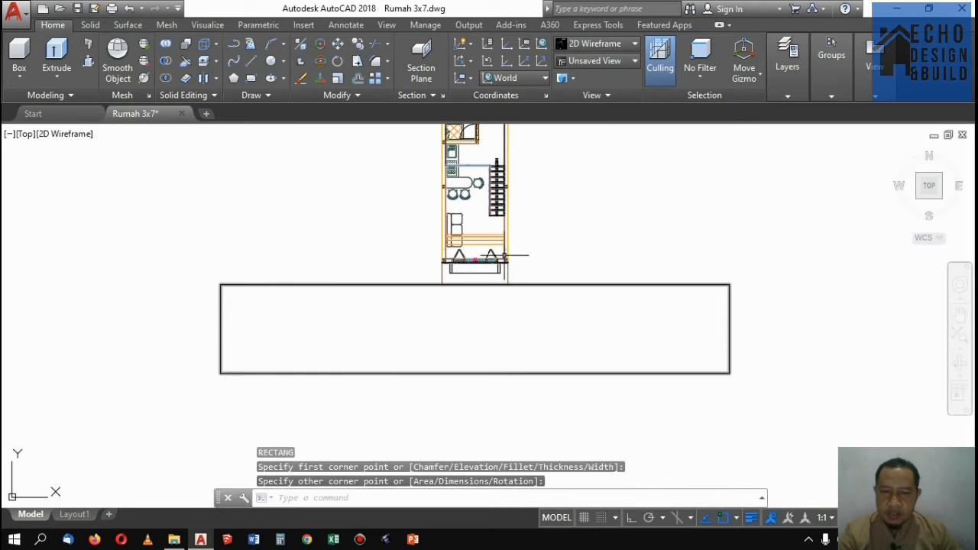
Step: Delete the three construction lines lying under the rectangle's edges, keeping the rectangle
scroll(525, 279, up, 4)
click(475, 290)
scroll(501, 305, down, 4)
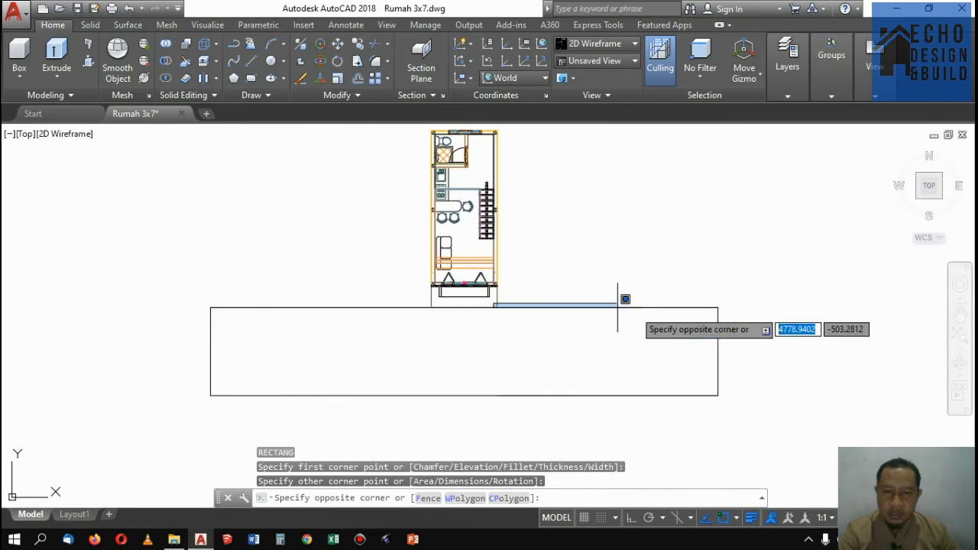
click(749, 333)
click(164, 273)
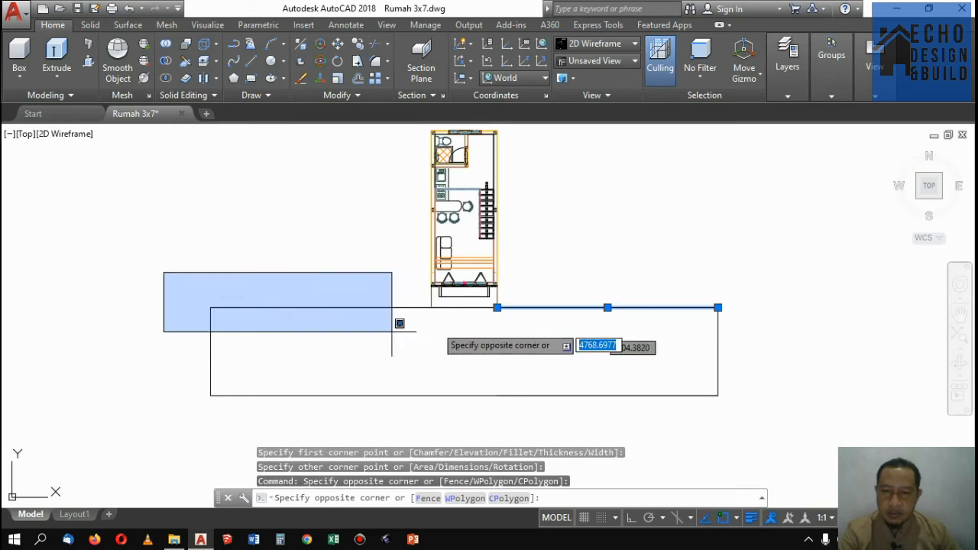
click(366, 294)
click(202, 302)
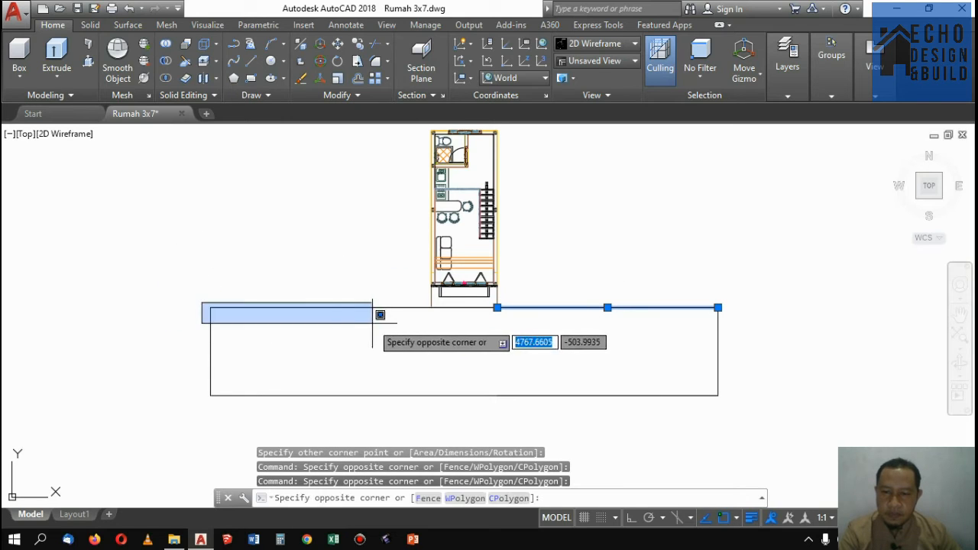
click(445, 315)
scroll(427, 300, down, 4)
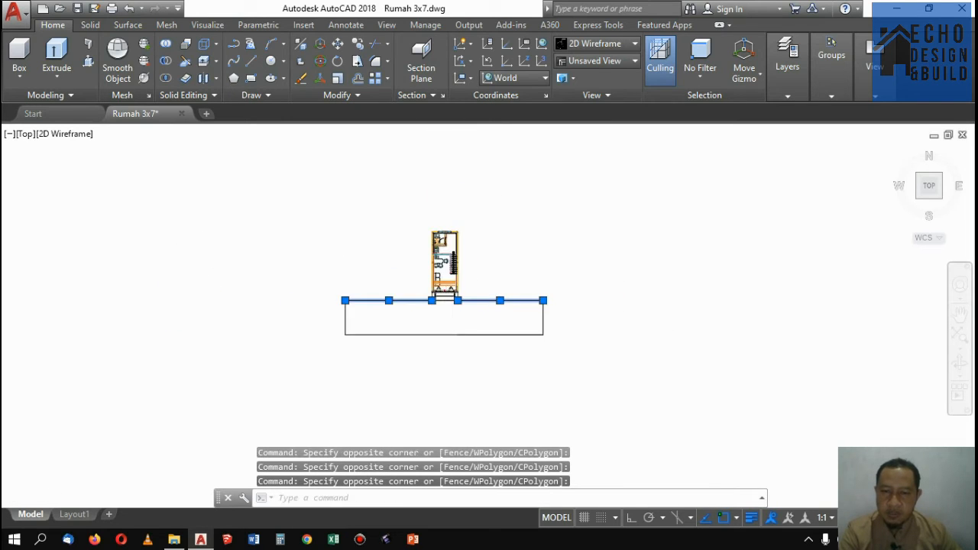
scroll(449, 316, up, 2)
click(458, 331)
click(677, 389)
key(Delete)
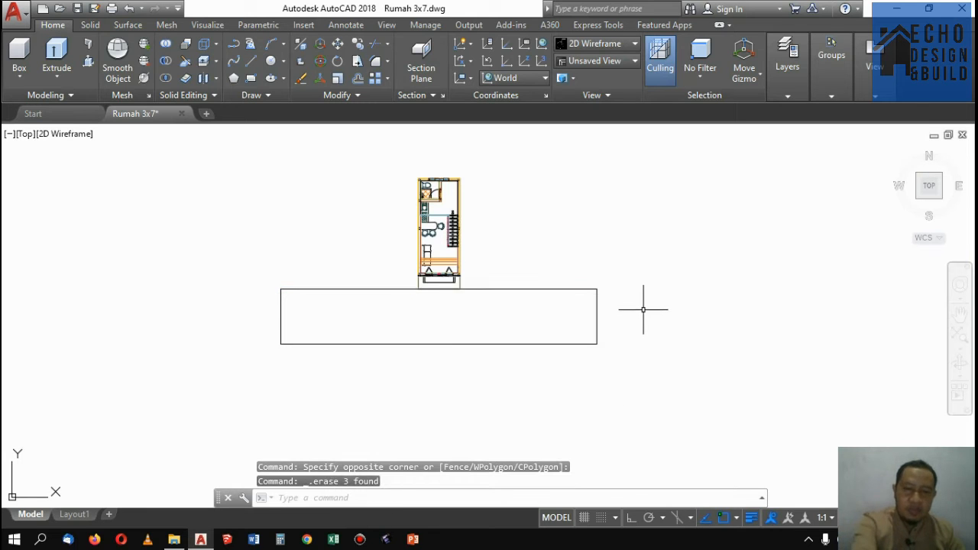
Step: Extrude the long rectangle in front of the terrace to a height of 0.1
click(639, 282)
click(577, 329)
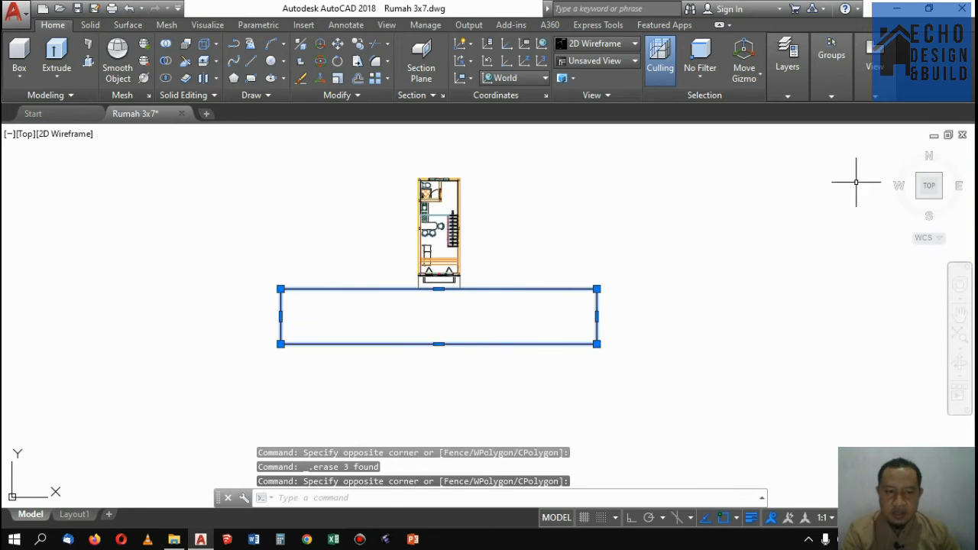
click(940, 197)
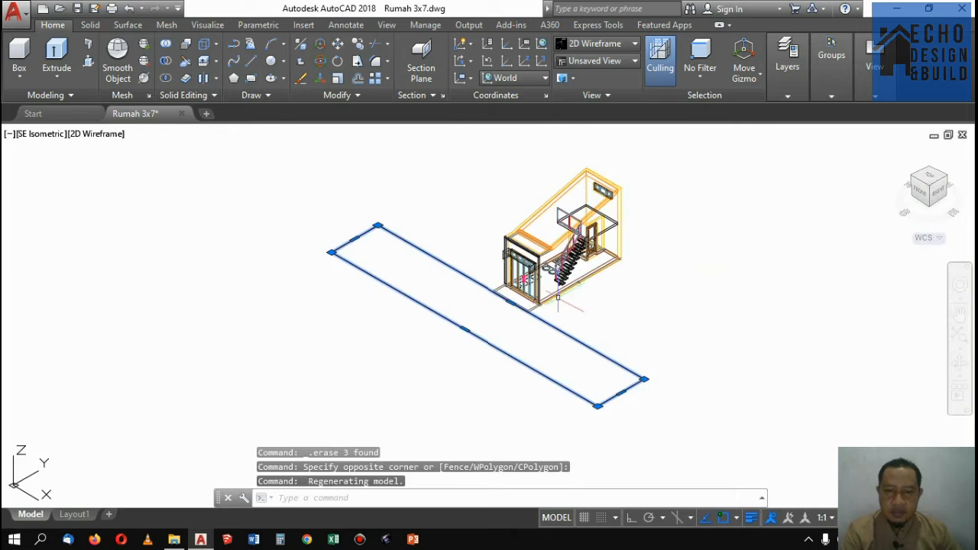
scroll(519, 300, up, 5)
scroll(489, 302, up, 4)
scroll(458, 306, down, 3)
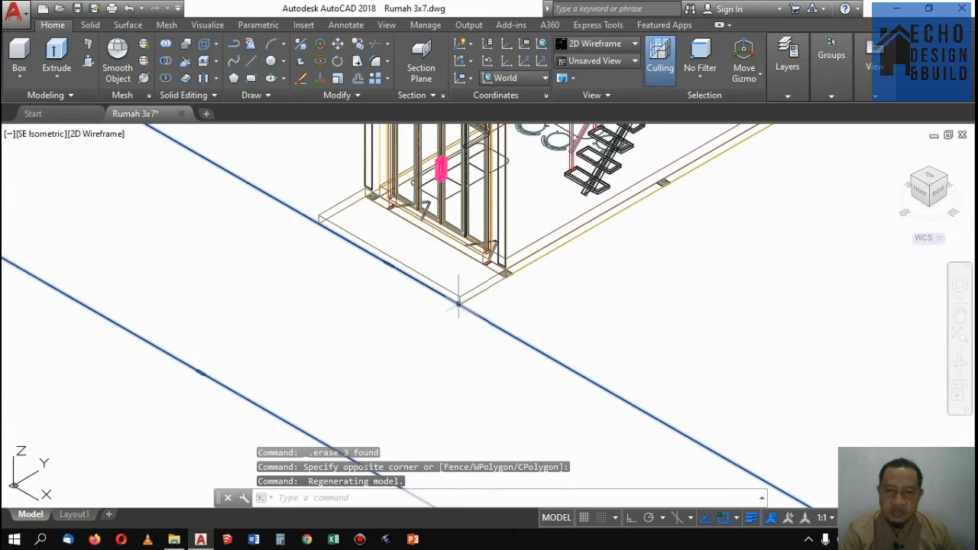
scroll(460, 292, up, 1)
scroll(462, 284, down, 3)
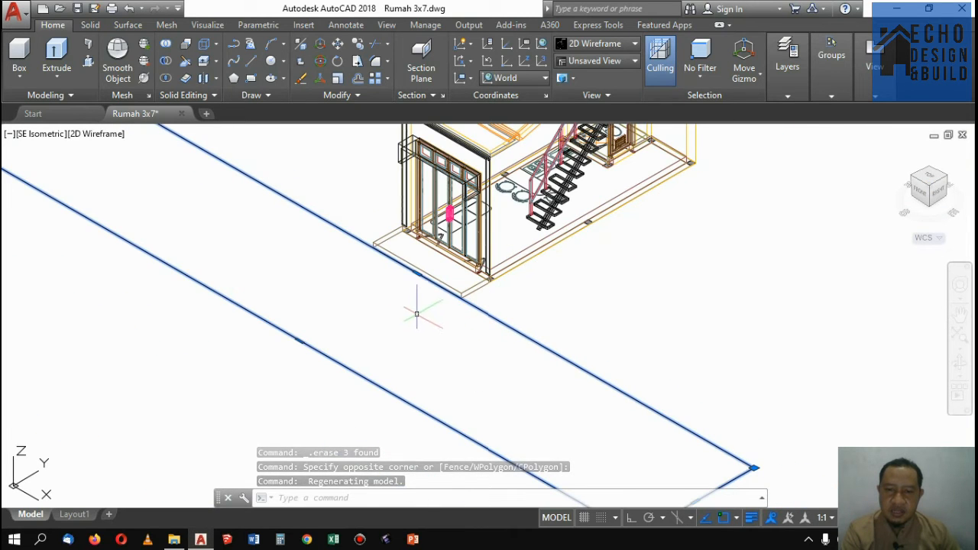
scroll(402, 253, up, 2)
scroll(405, 256, down, 4)
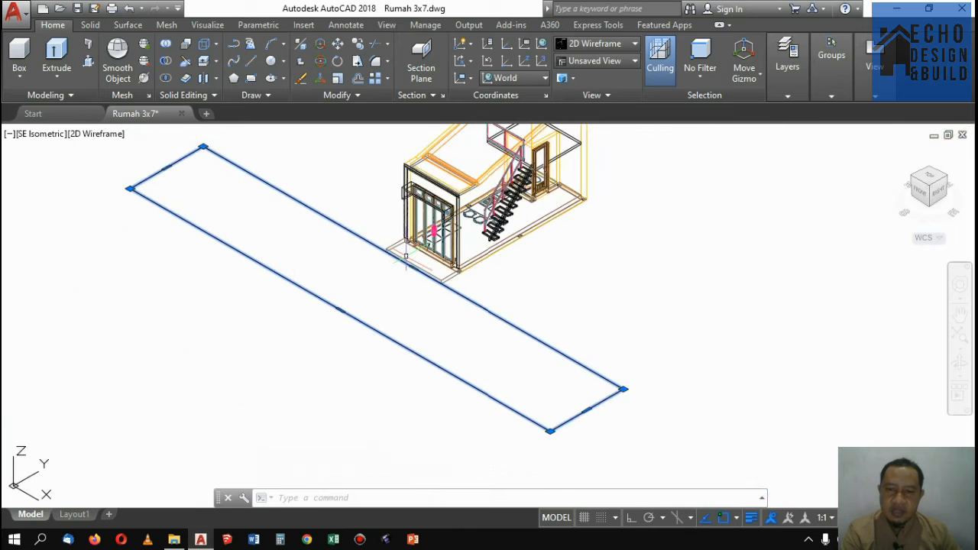
click(65, 45)
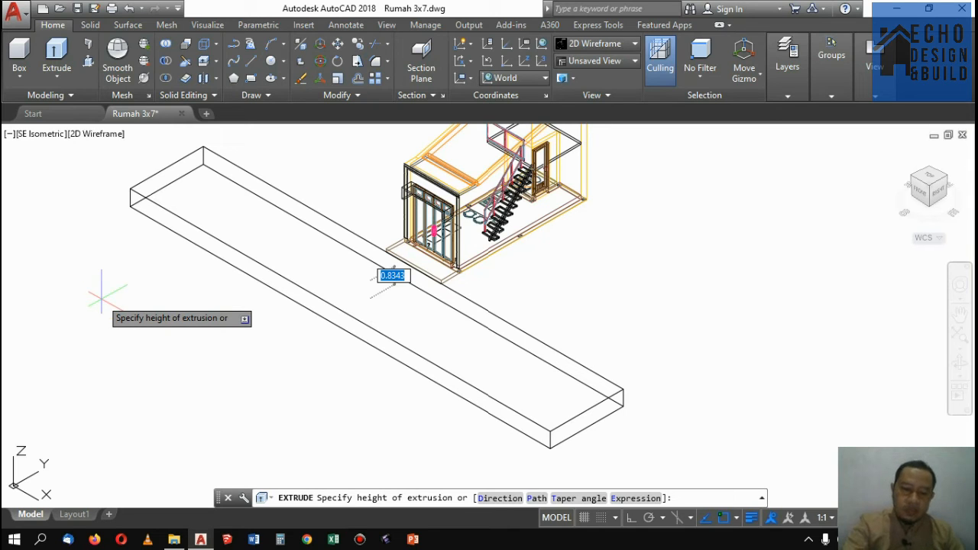
text(0.1)
key(Return)
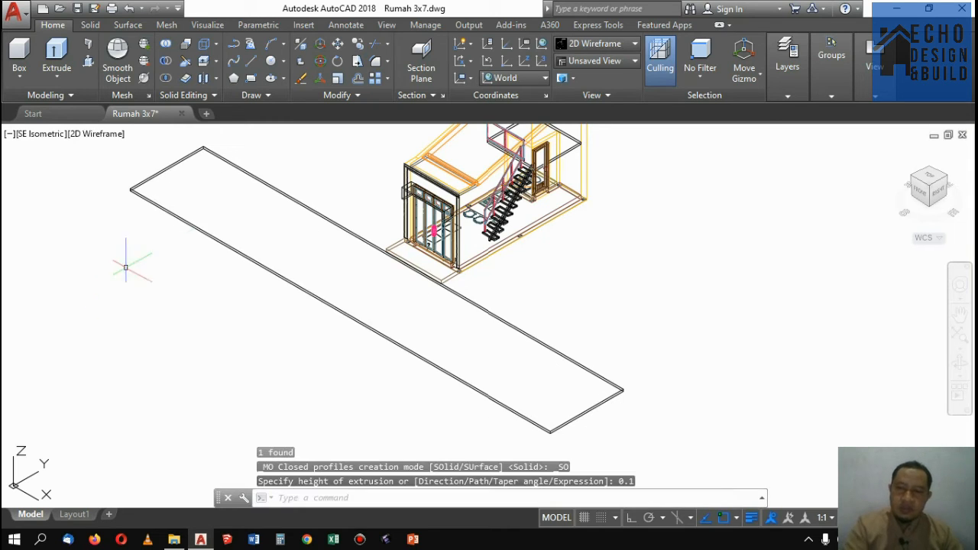
Step: Examine the thin slab in front of the terrace together with the house in the isometric view
scroll(630, 380, up, 3)
scroll(633, 393, down, 5)
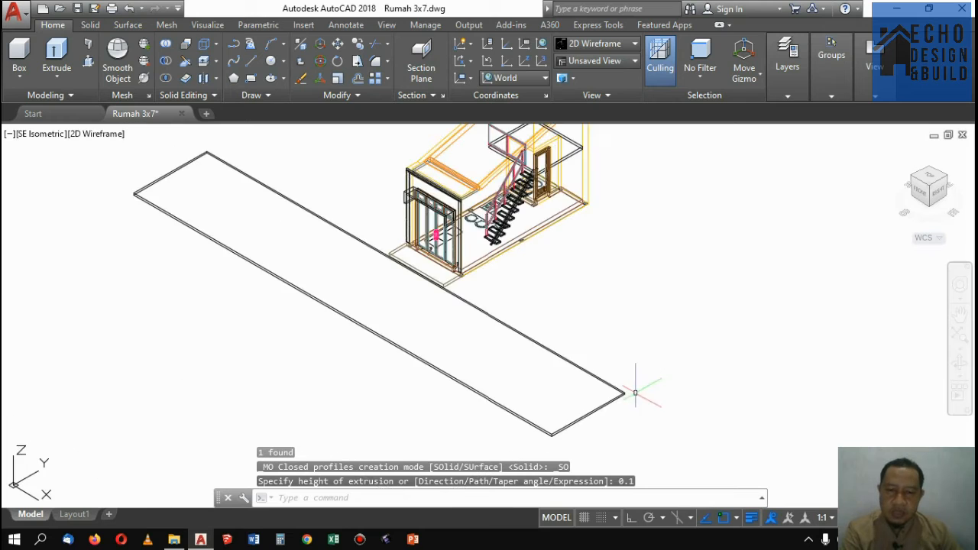
scroll(574, 328, up, 3)
scroll(577, 325, down, 3)
scroll(601, 301, up, 3)
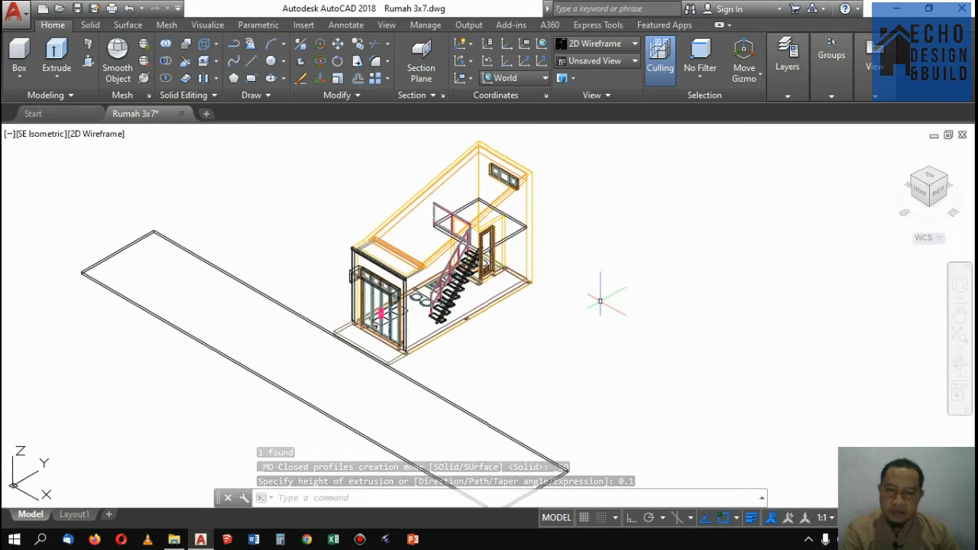
scroll(608, 294, down, 3)
scroll(623, 287, up, 3)
scroll(628, 283, up, 3)
scroll(604, 298, down, 4)
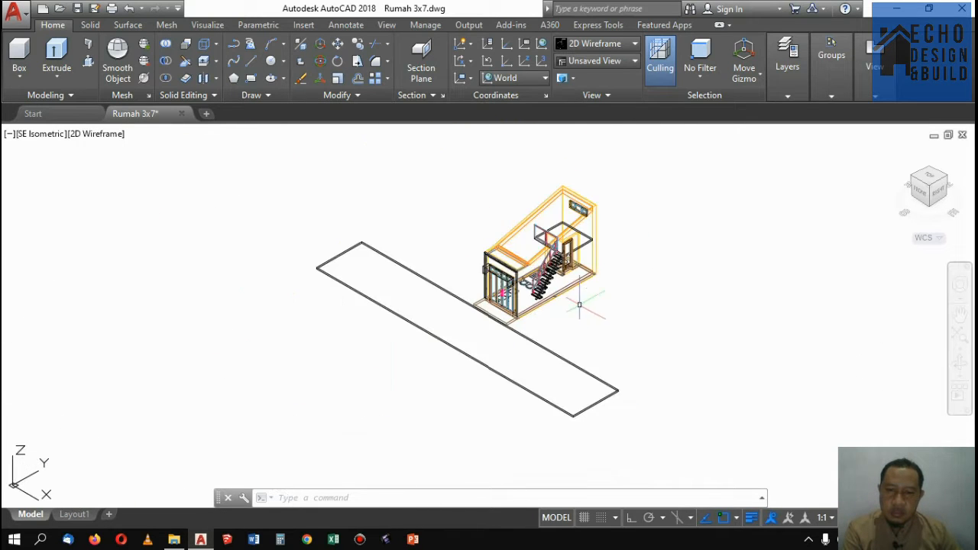
scroll(578, 305, up, 3)
scroll(678, 214, up, 3)
scroll(668, 229, down, 5)
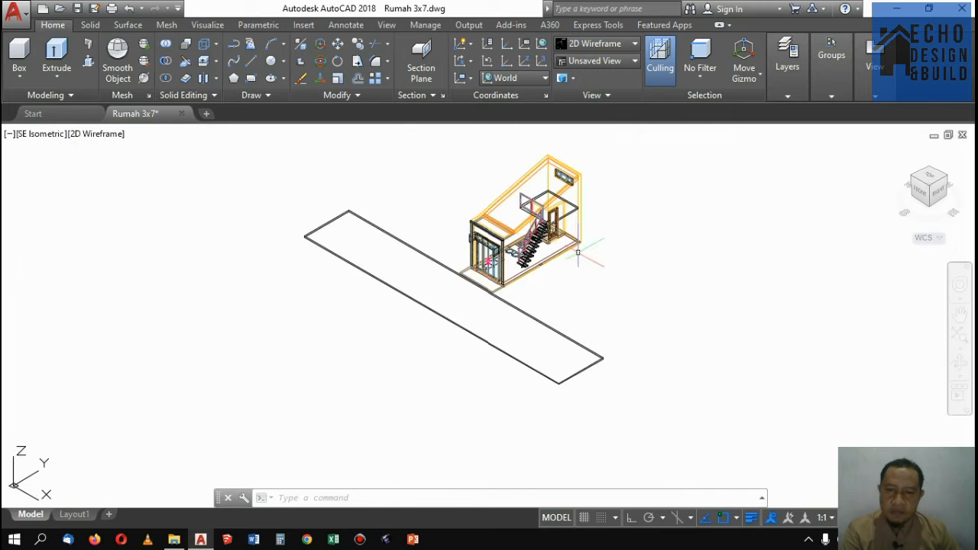
scroll(657, 252, up, 3)
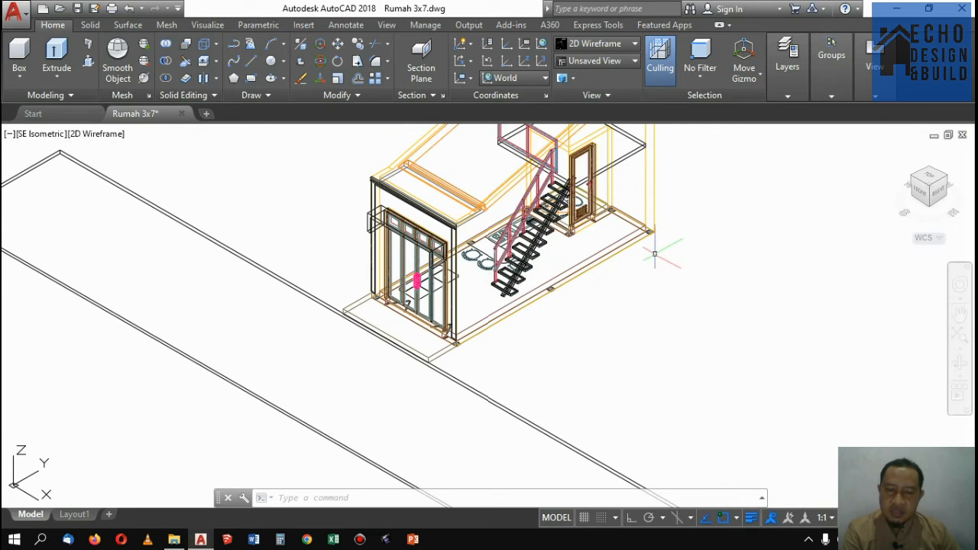
scroll(657, 263, down, 5)
scroll(660, 272, up, 3)
scroll(661, 277, down, 4)
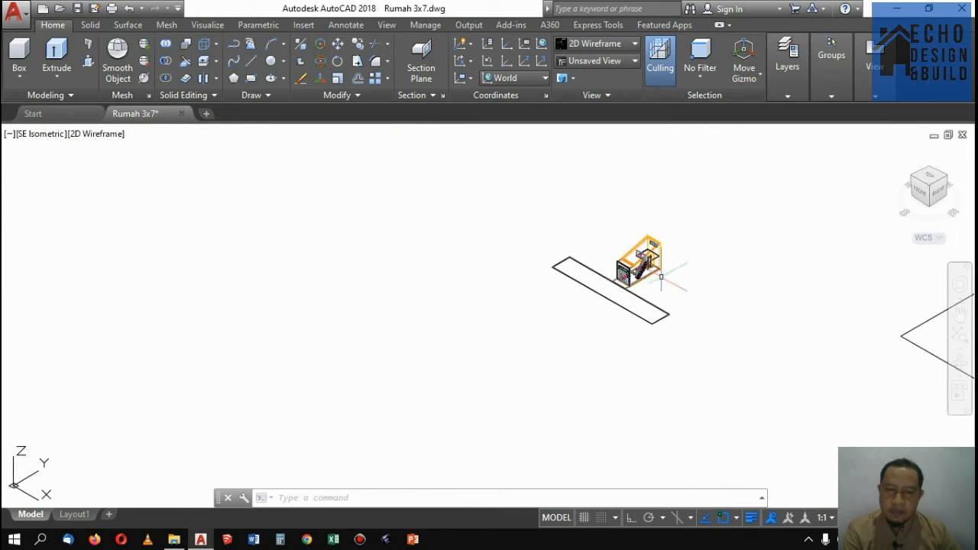
scroll(680, 286, up, 4)
scroll(604, 267, up, 4)
scroll(589, 266, down, 4)
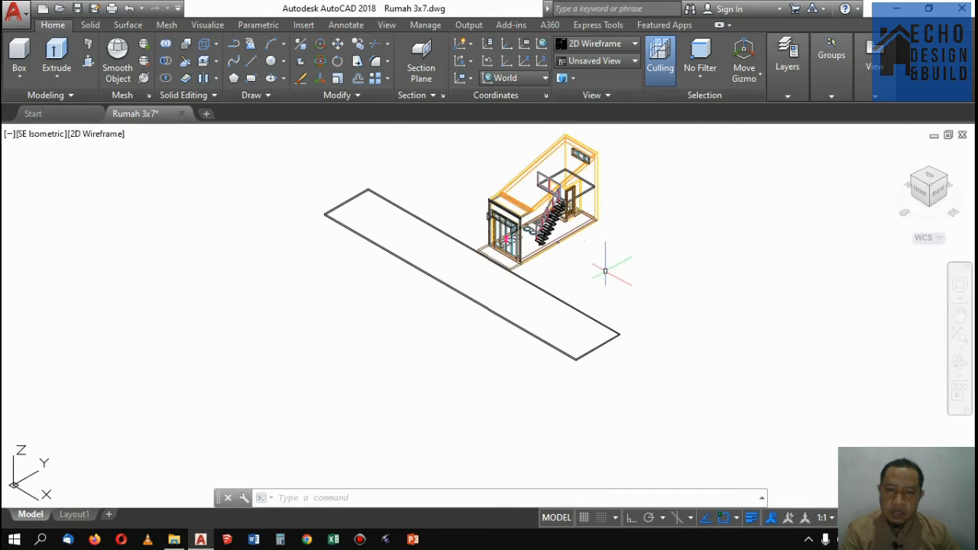
scroll(660, 243, down, 5)
scroll(661, 243, up, 2)
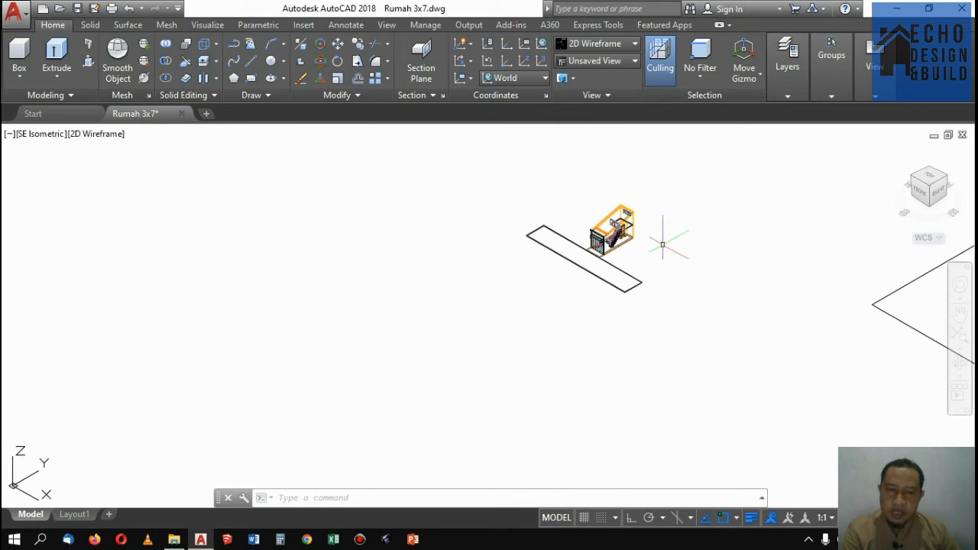
Step: Draw a 3 by 7 rectangle on the empty ground east of the house
scroll(662, 244, up, 4)
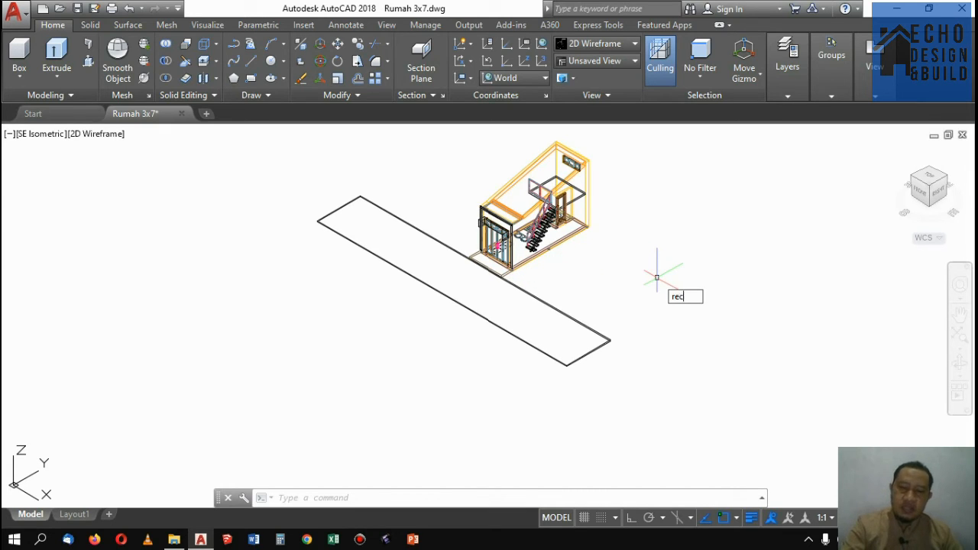
key(Return)
click(621, 300)
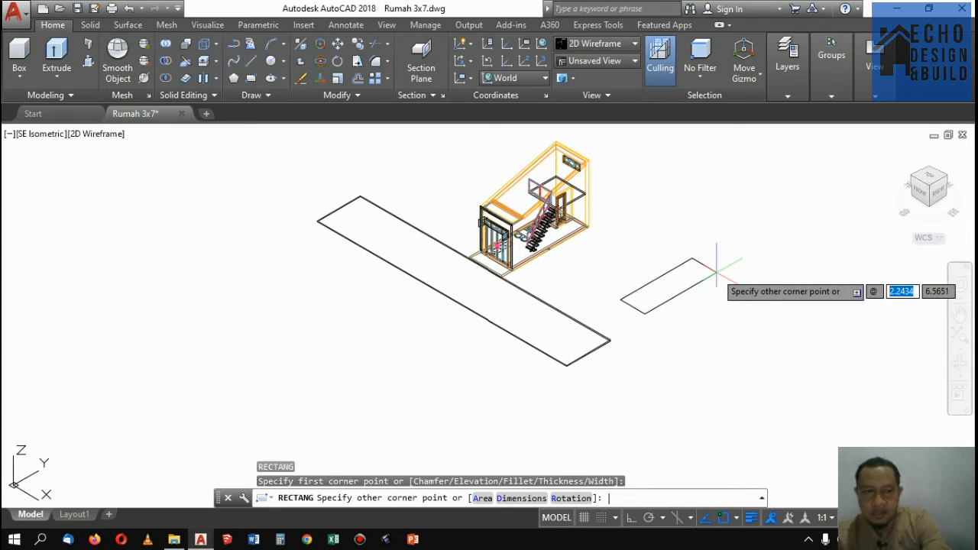
text(3)
key(Tab)
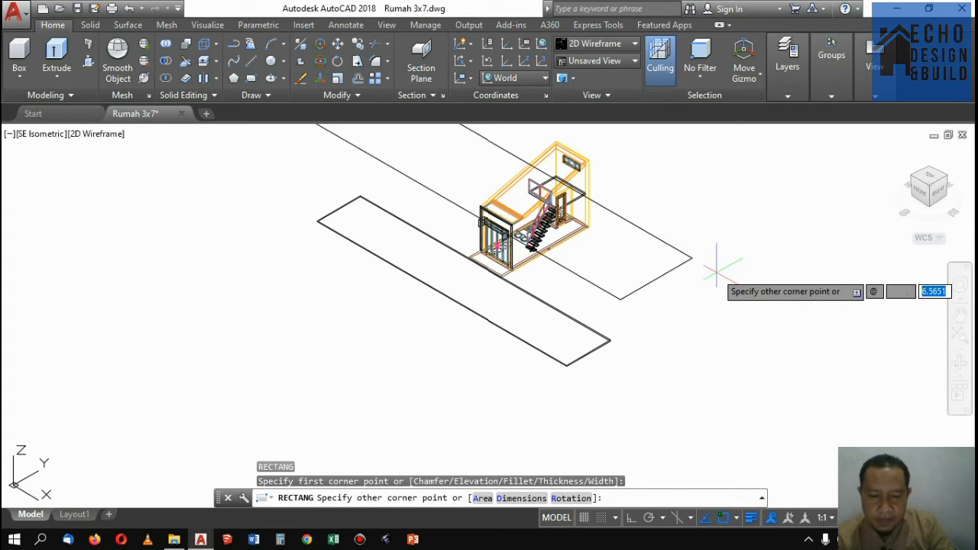
key(Return)
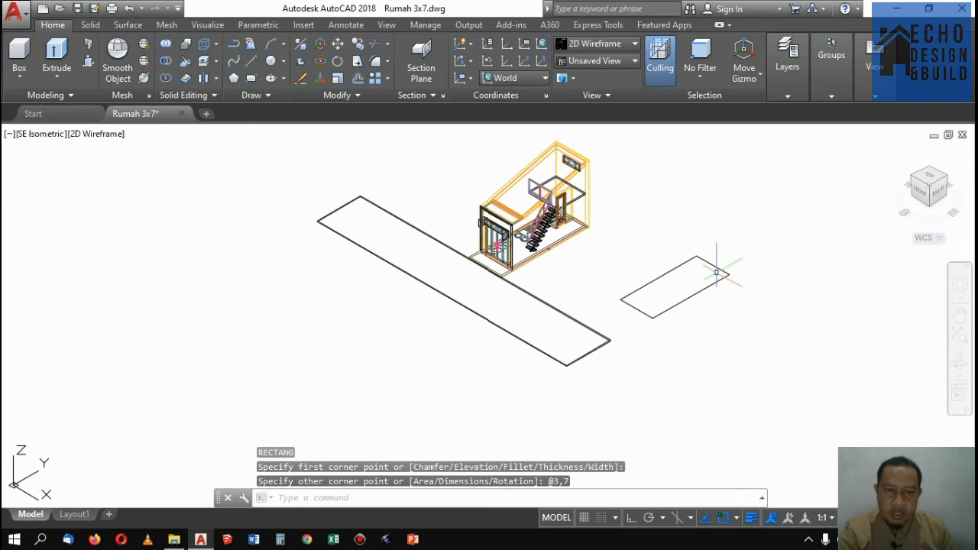
Step: Extrude the 3 by 7 rectangle east of the house to a height of 7
click(61, 50)
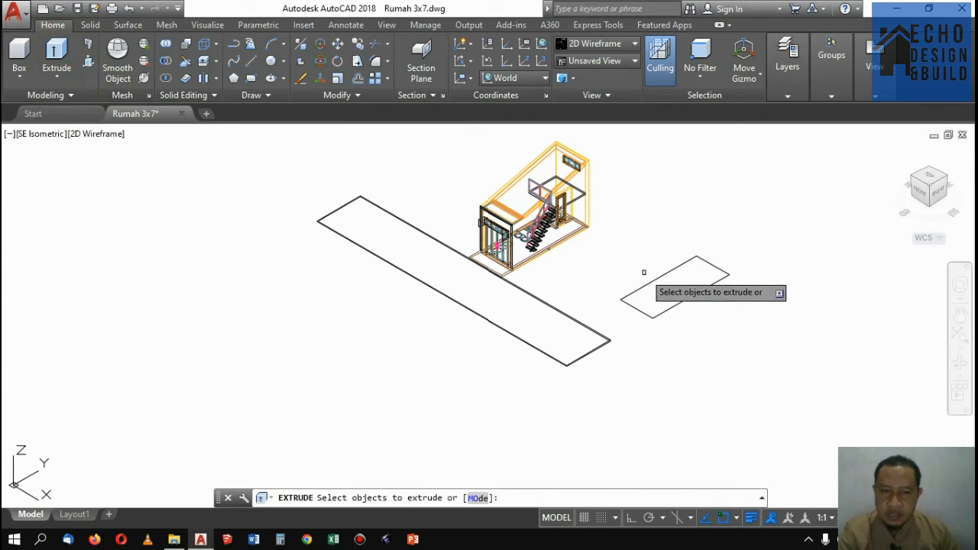
click(684, 298)
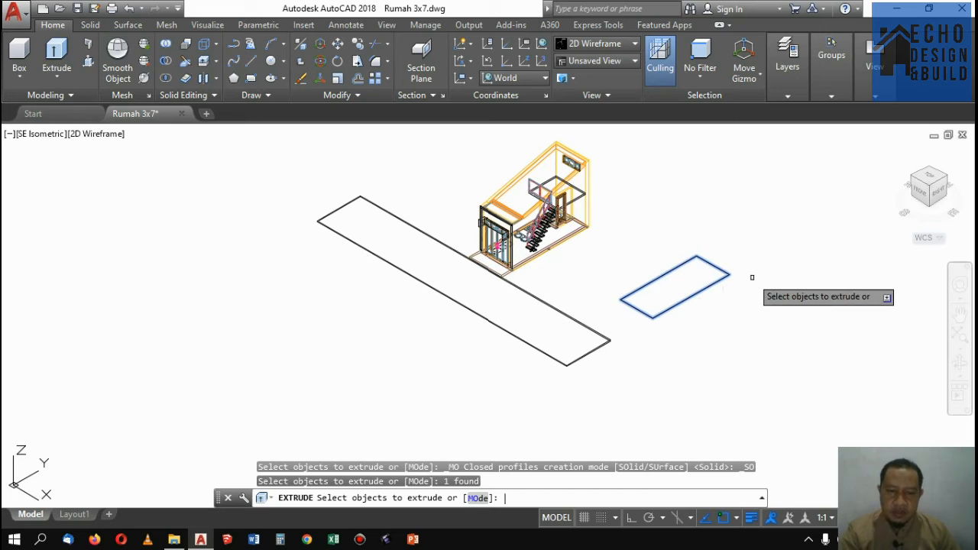
key(Return)
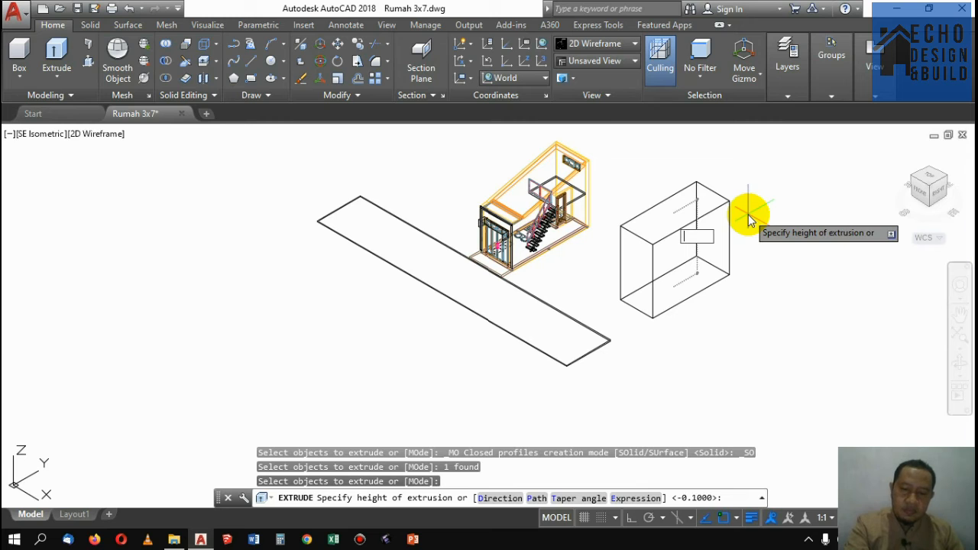
key(Return)
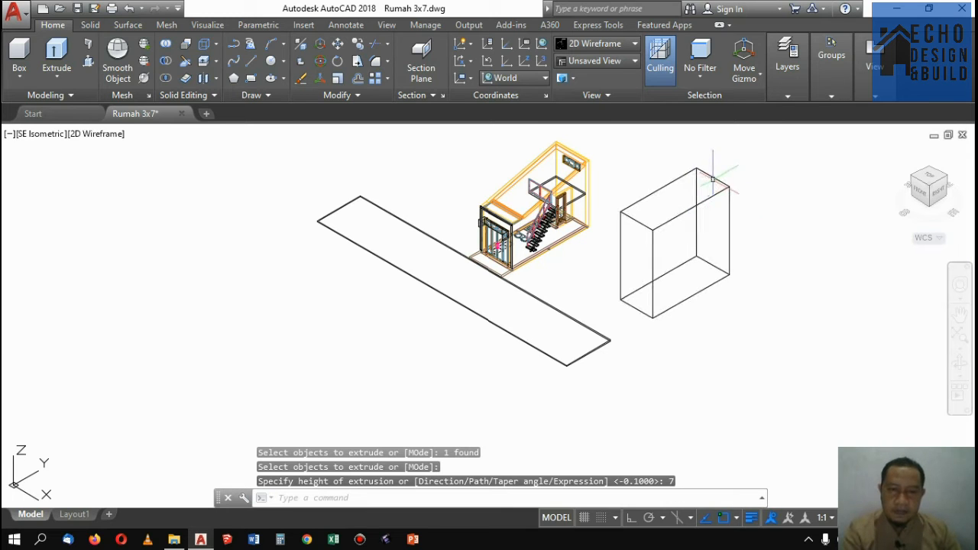
Step: Draw a sloping line on the block's long east face, from the top edge's midpoint to the rear vertical edge's midpoint
scroll(687, 200, down, 3)
scroll(657, 240, up, 5)
scroll(657, 240, down, 1)
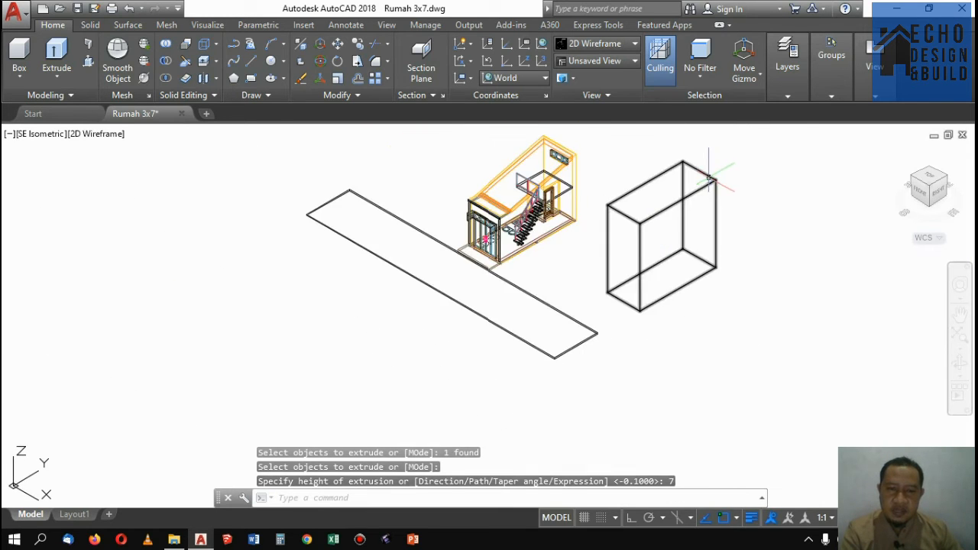
scroll(650, 230, up, 4)
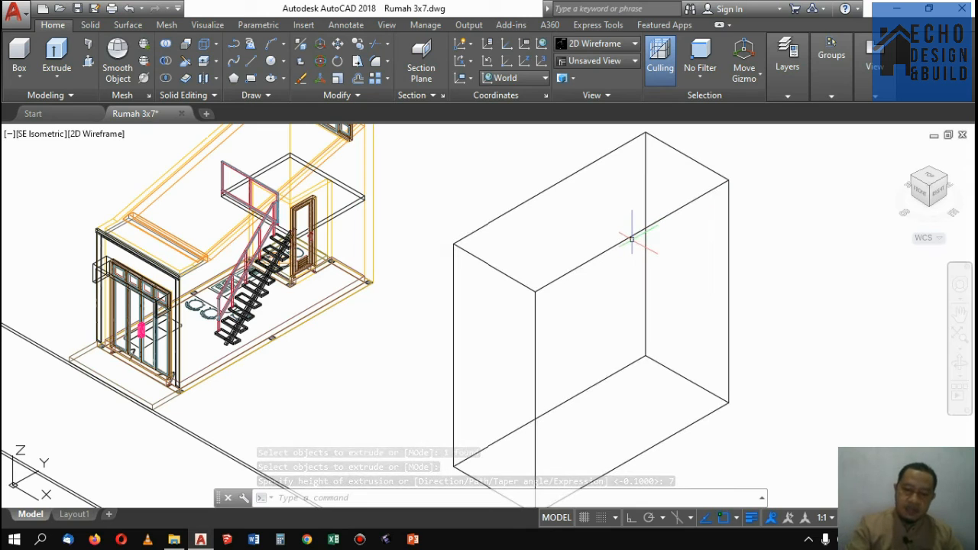
text(l)
key(Return)
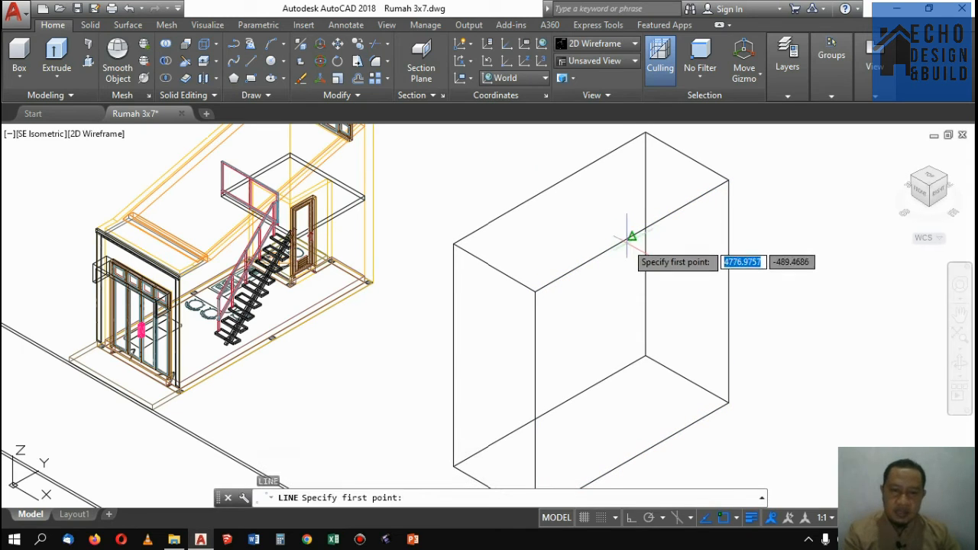
click(631, 237)
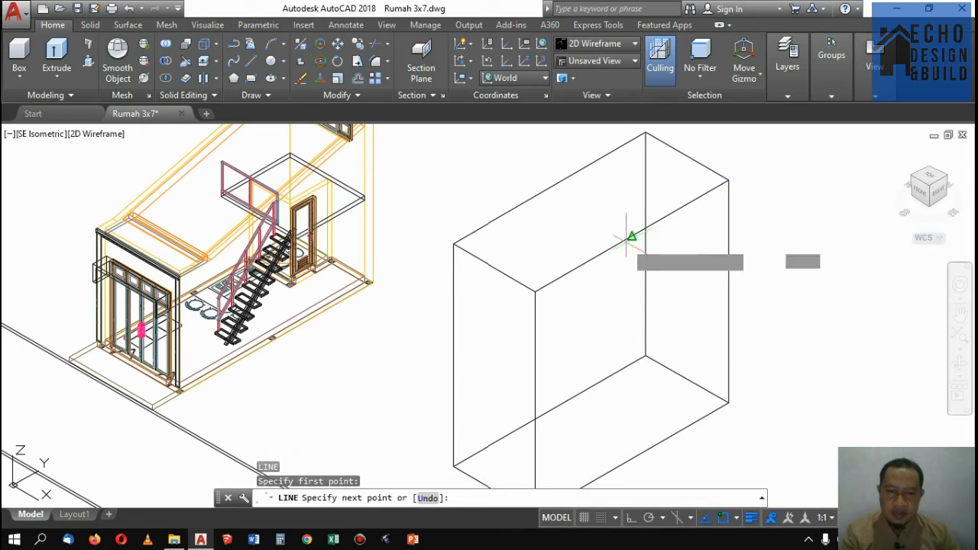
click(728, 288)
key(Return)
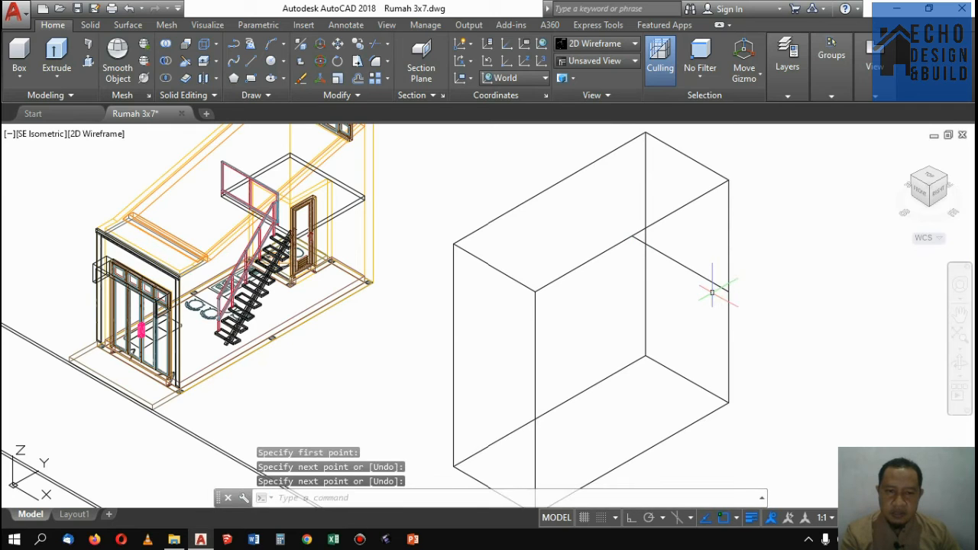
click(711, 261)
click(727, 285)
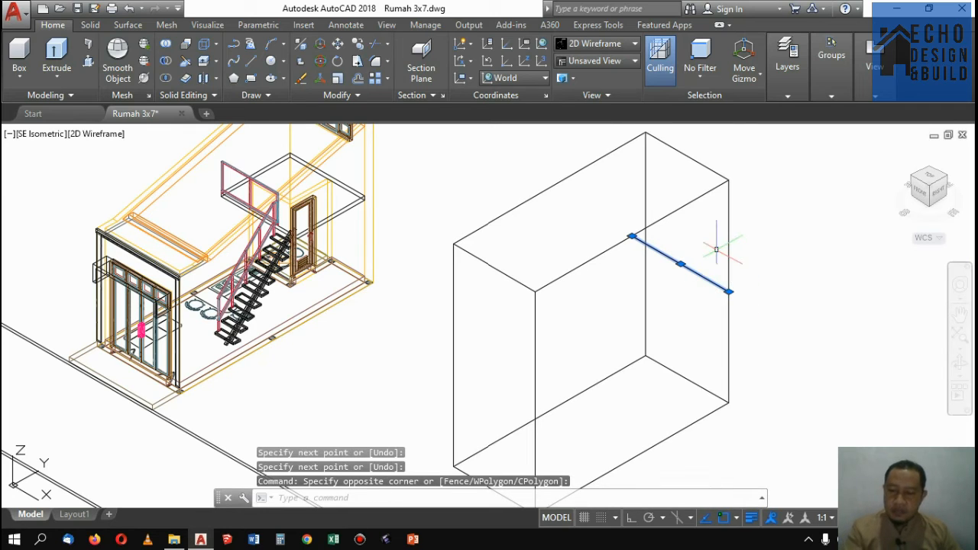
key(Escape)
click(689, 261)
click(671, 277)
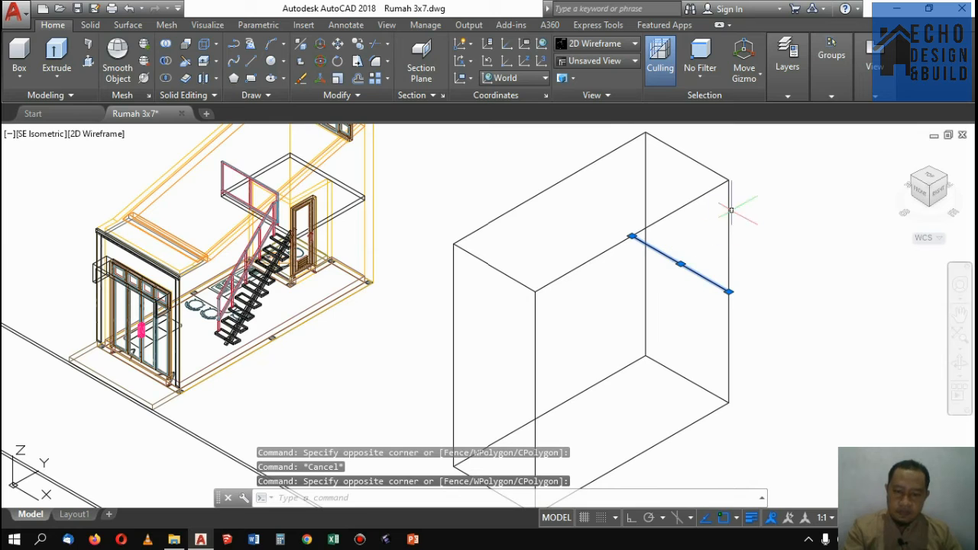
text(mi)
key(Return)
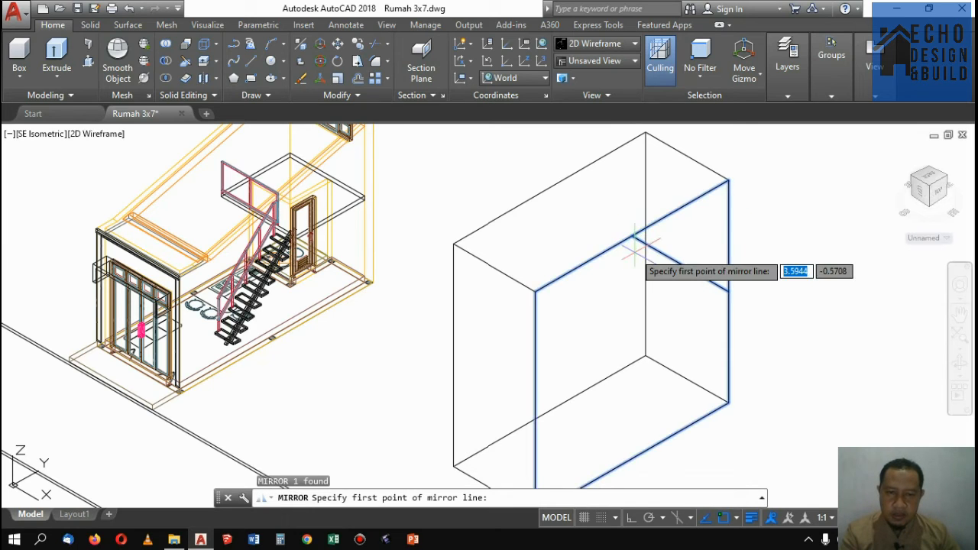
key(Escape)
Step: Align the UCS to the block's long east face using the Face option
text(ucs)
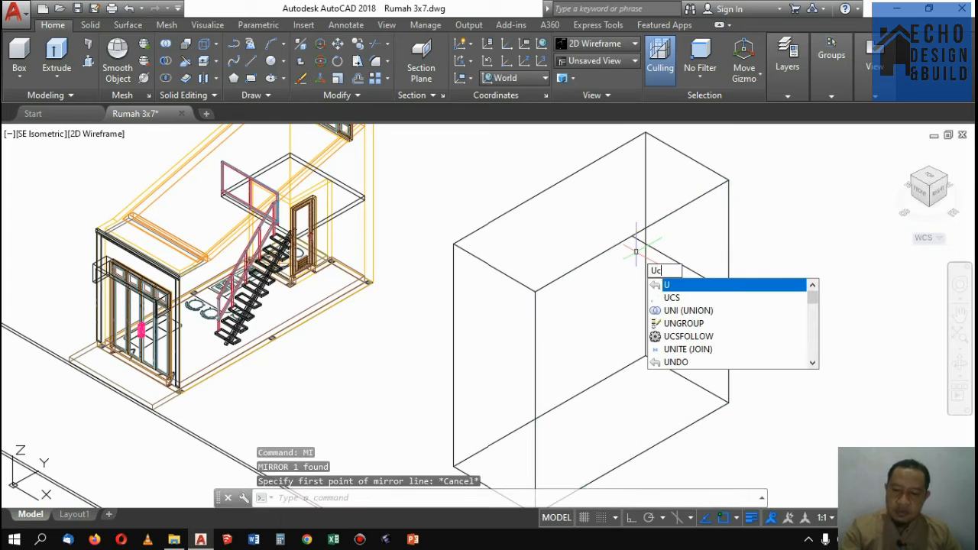
key(Return)
text(f)
key(Return)
click(632, 282)
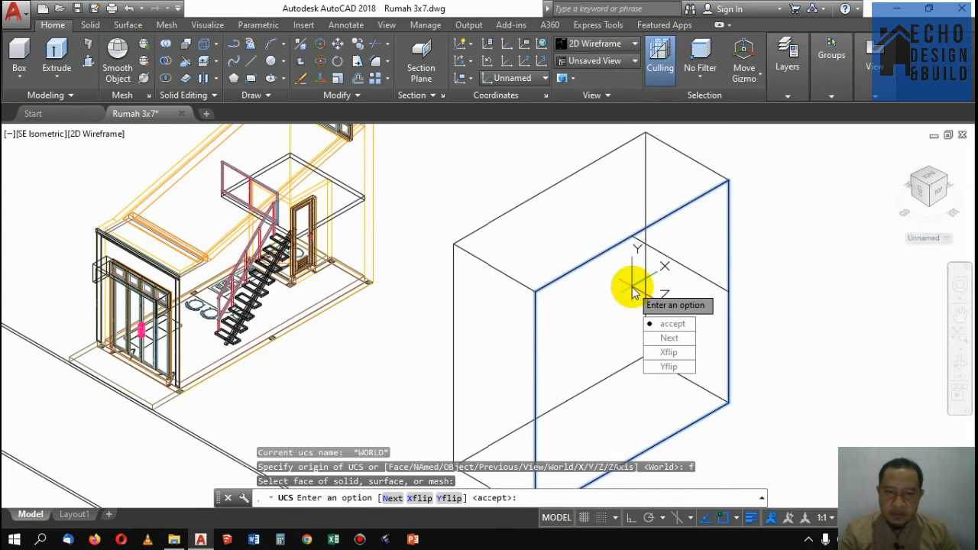
key(Return)
key(Return)
Step: Mirror the sloping line about the vertical axis through the top edge's midpoint, keeping the original line
click(648, 246)
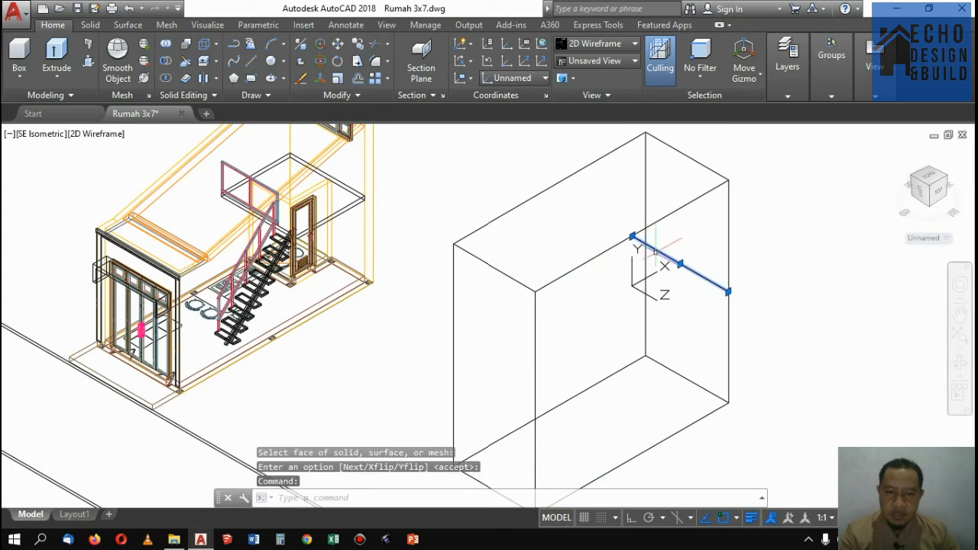
text(mi)
key(Return)
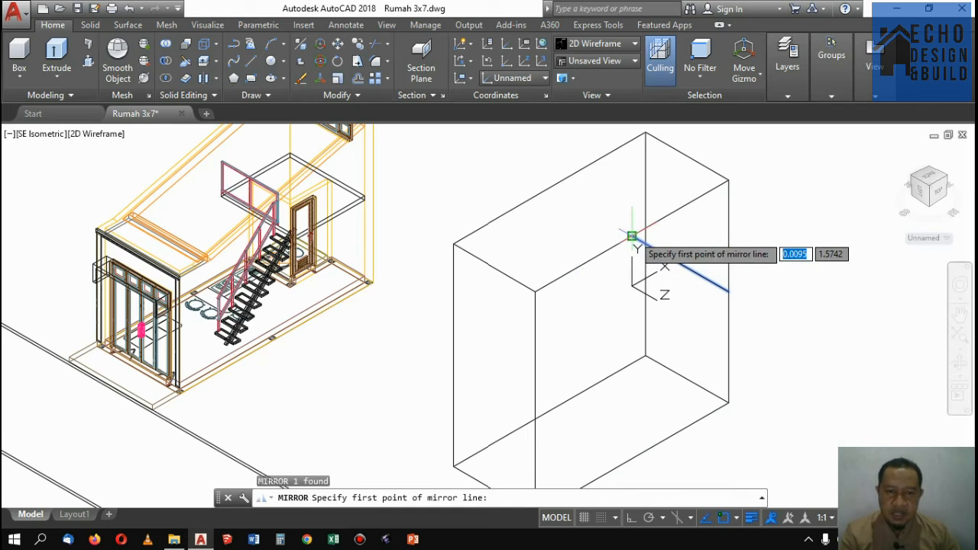
click(633, 238)
click(647, 428)
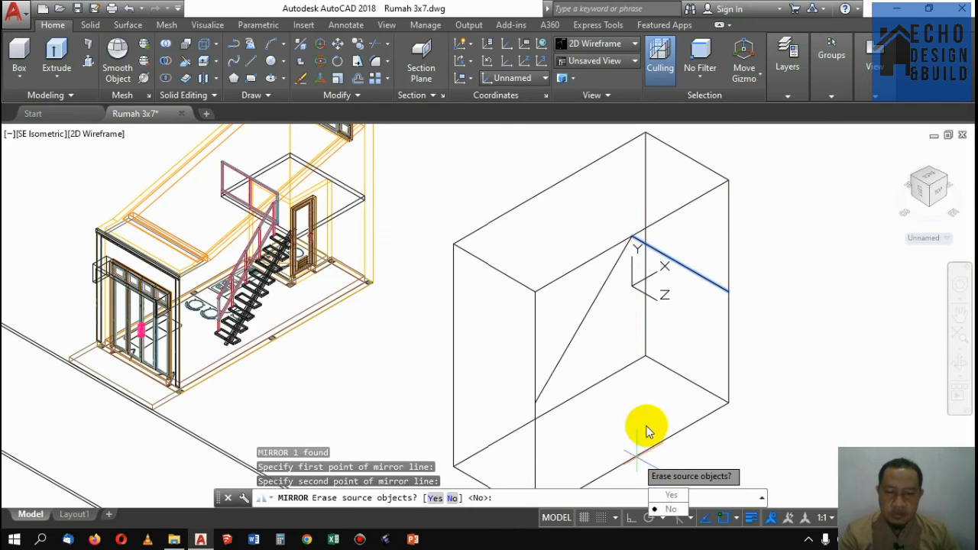
key(Return)
Step: Presspull both upper corner triangles through the block's full width, cutting it into a gabled shape
scroll(664, 413, down, 5)
scroll(679, 353, up, 5)
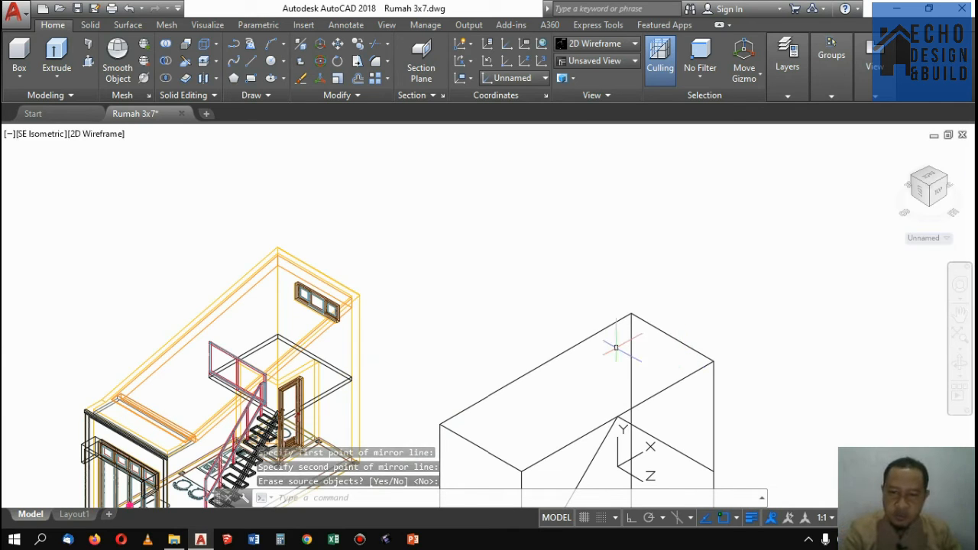
scroll(631, 356, down, 4)
scroll(634, 373, up, 2)
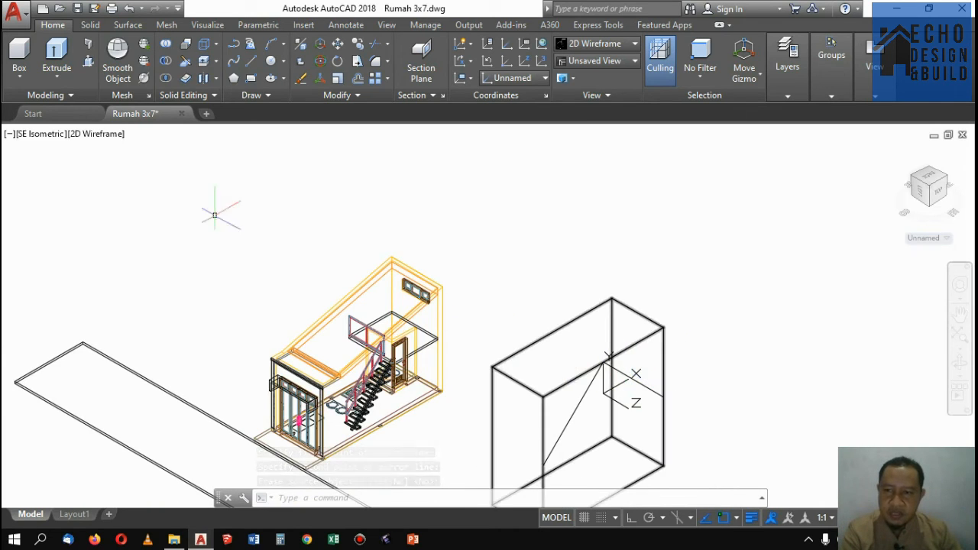
click(90, 61)
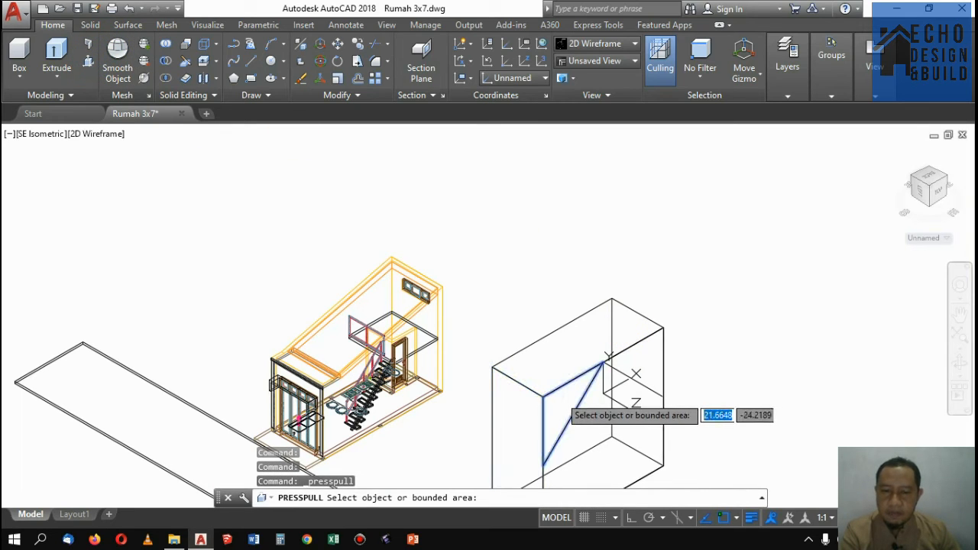
click(560, 396)
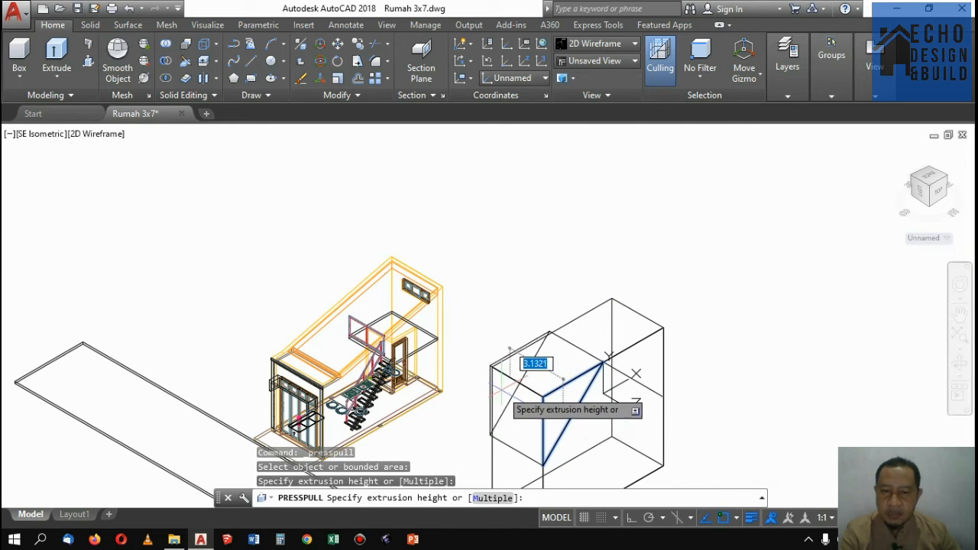
click(498, 365)
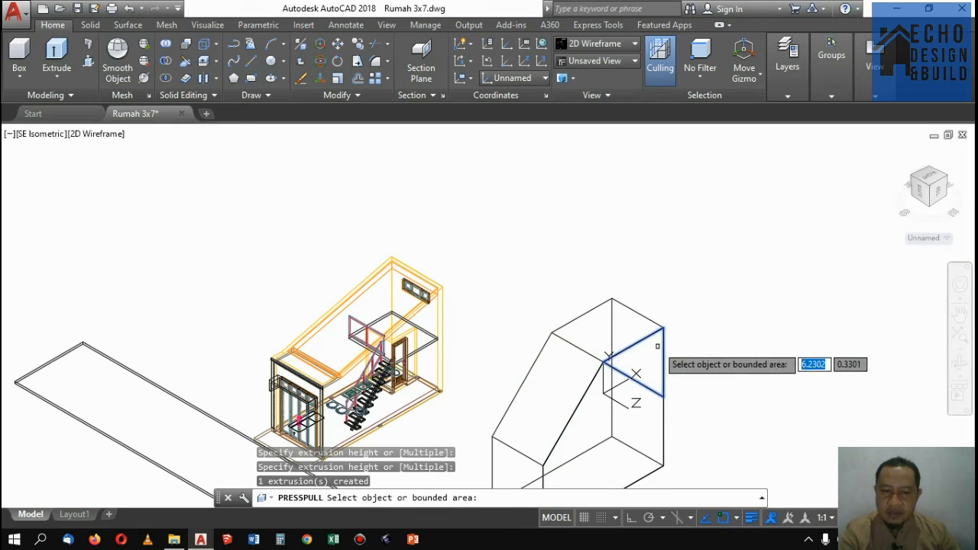
click(638, 327)
click(619, 301)
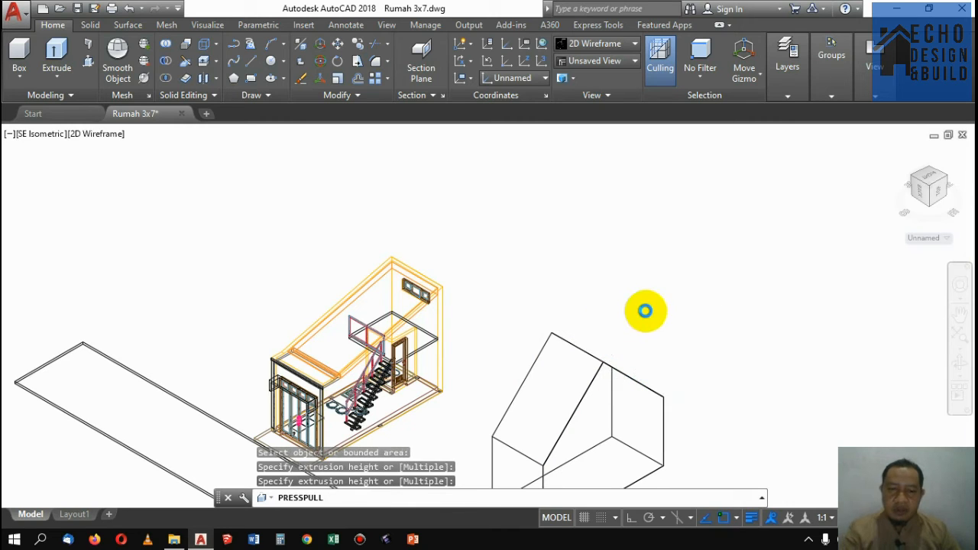
scroll(650, 313, down, 4)
key(Return)
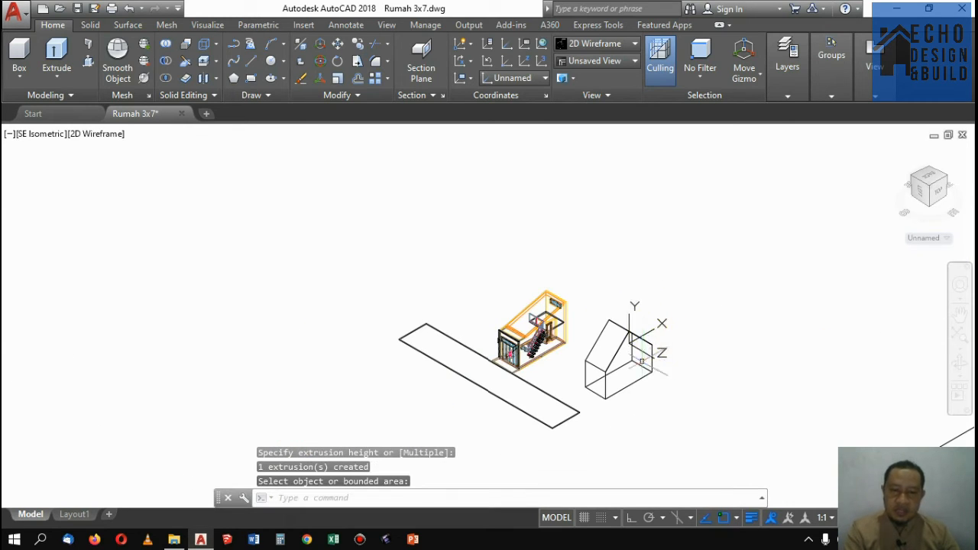
Step: Move the gabled block by its bottom front corner nearest the house onto the house's front east corner
scroll(633, 401, up, 5)
click(612, 410)
click(524, 321)
click(604, 387)
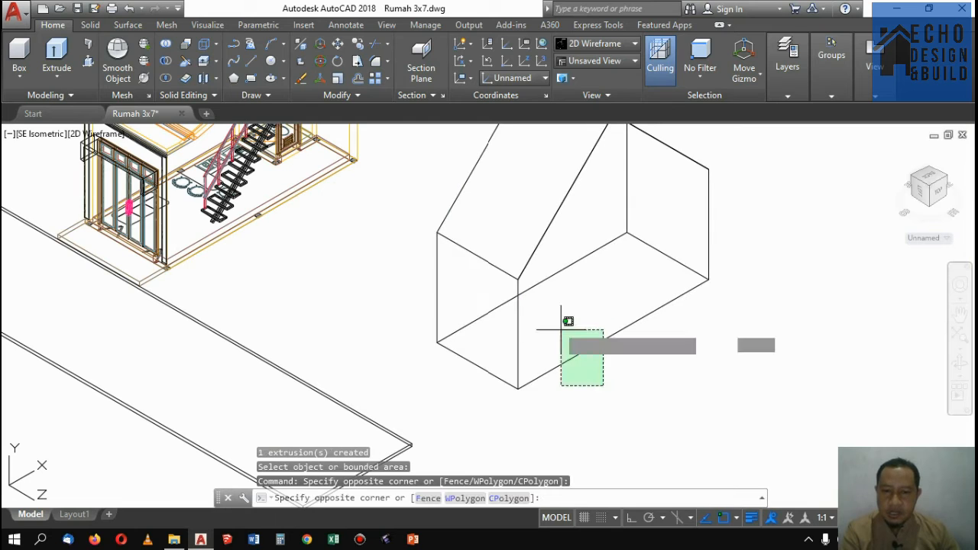
click(563, 327)
text(M)
key(Return)
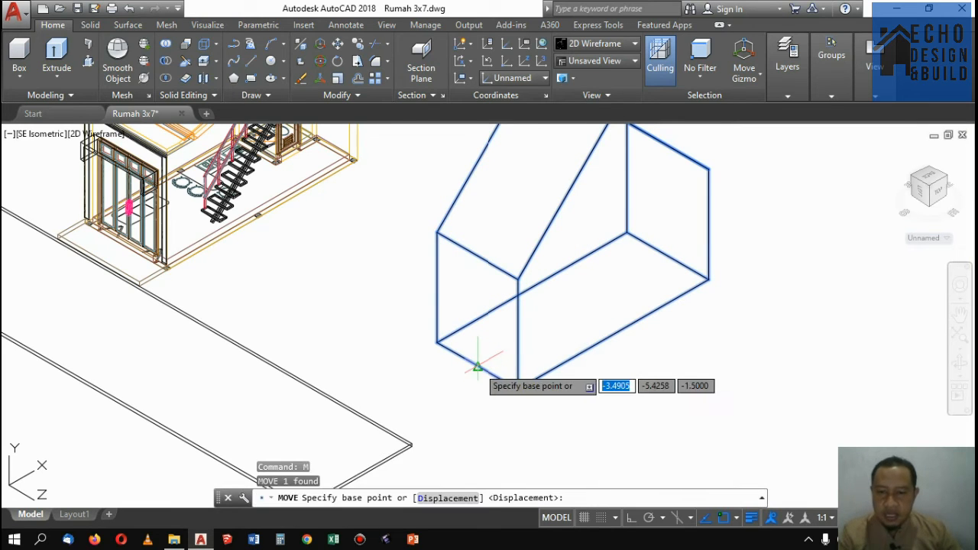
scroll(428, 329, up, 5)
click(374, 314)
scroll(382, 301, down, 5)
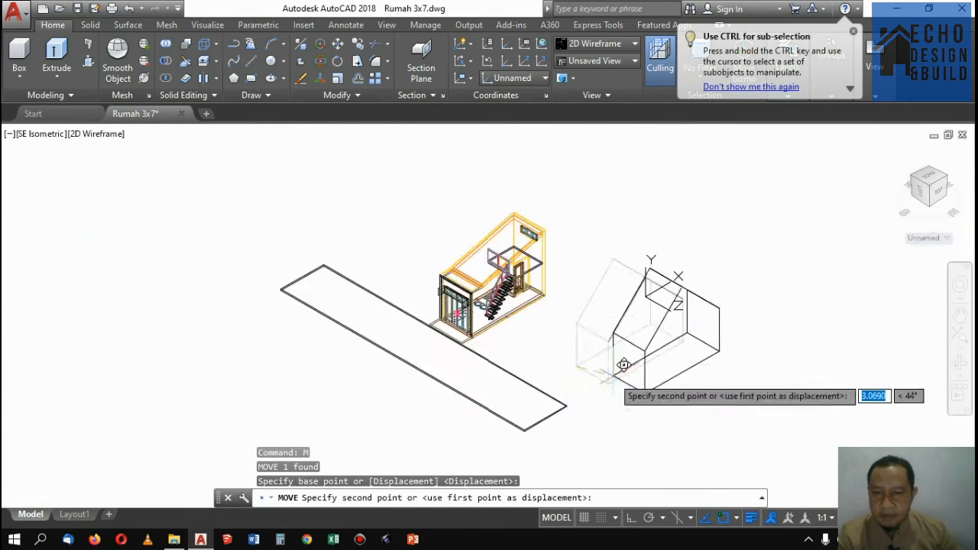
scroll(485, 280, up, 8)
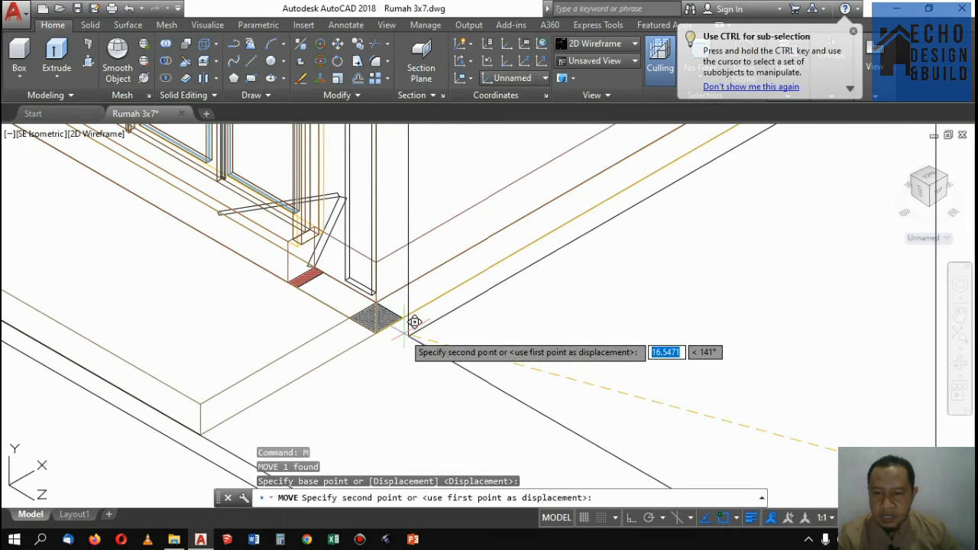
click(373, 317)
Step: Copy the house's terrace slab 3 units east so it lies along the front of the gabled block
scroll(374, 316, down, 3)
scroll(440, 308, up, 3)
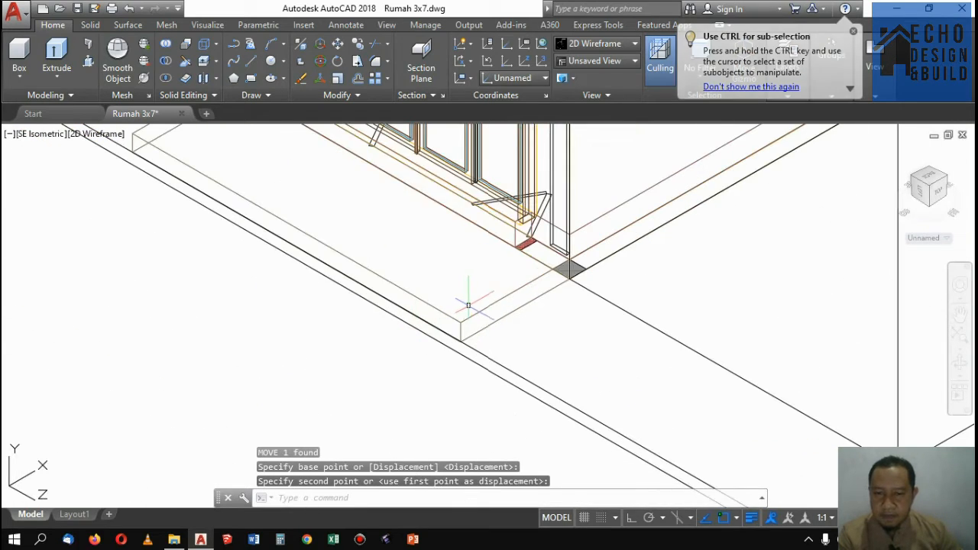
click(495, 312)
click(481, 296)
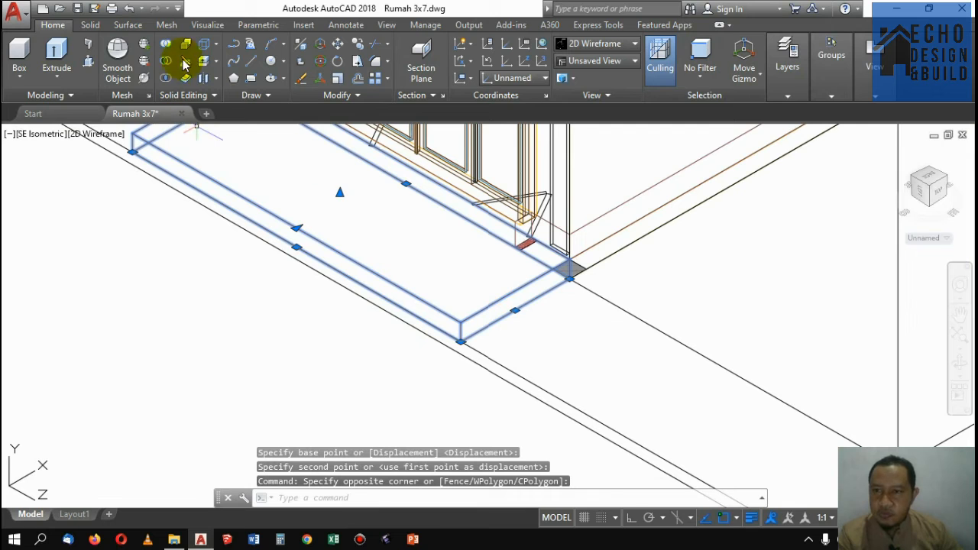
click(362, 47)
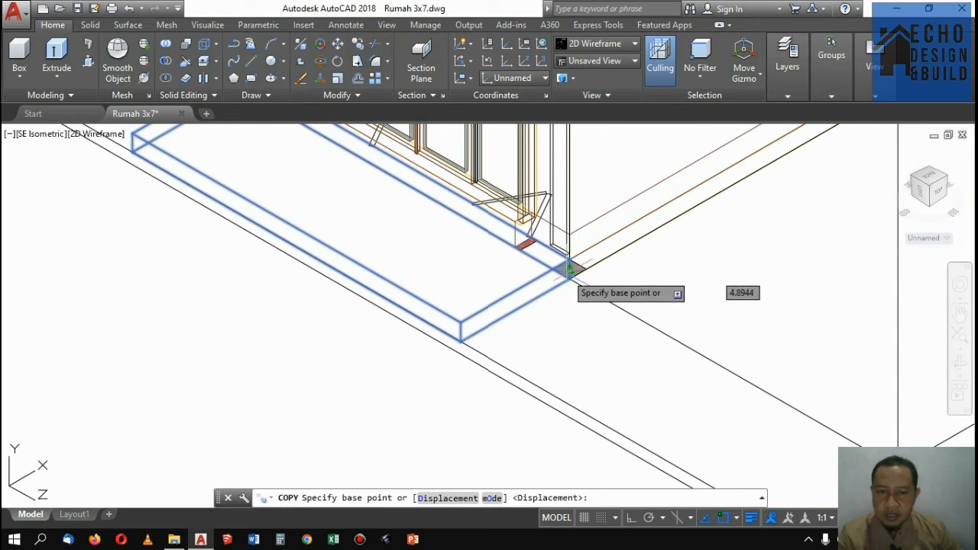
click(570, 269)
scroll(599, 290, down, 3)
scroll(599, 289, up, 3)
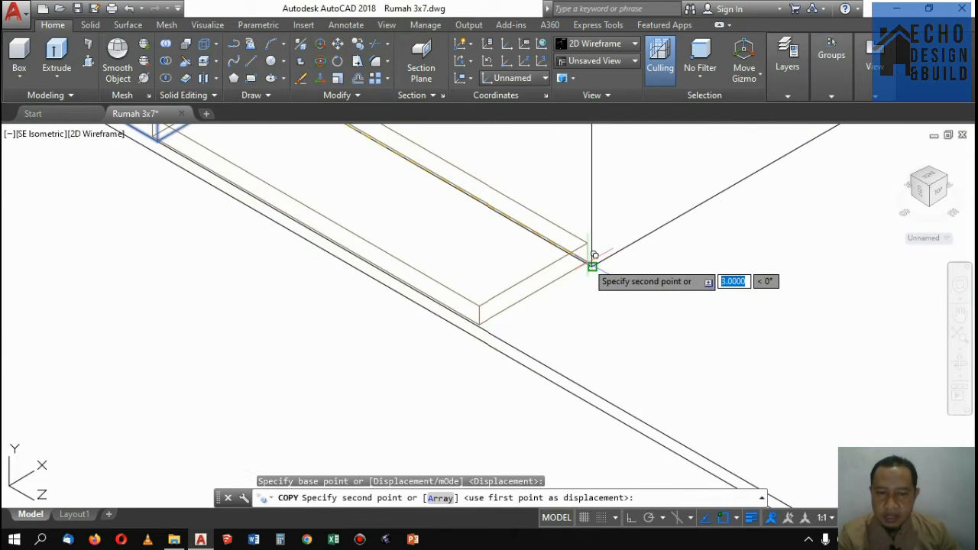
click(624, 250)
key(Return)
Step: Assign the gabled neighbour block and its terrace slab to the SAN layer
scroll(625, 260, down, 3)
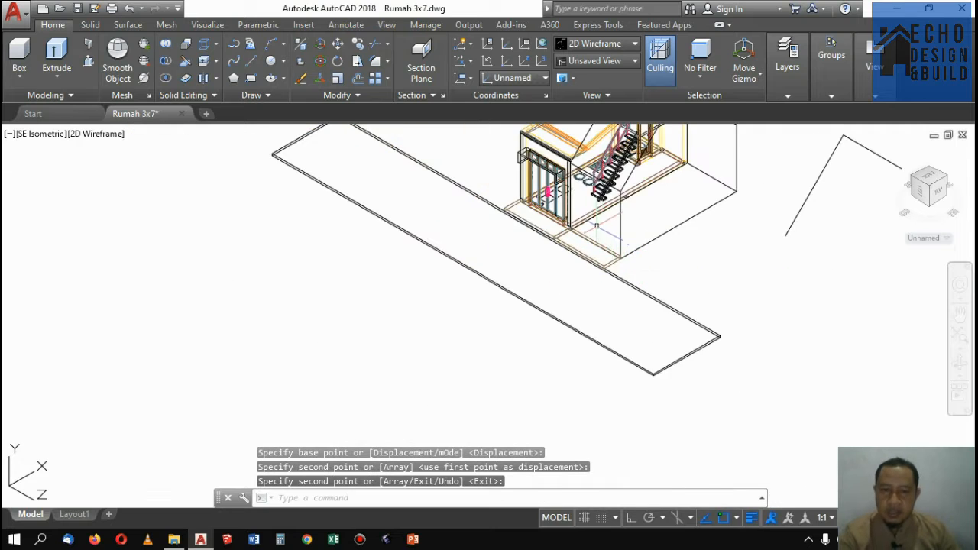
scroll(596, 225, up, 4)
scroll(654, 339, up, 4)
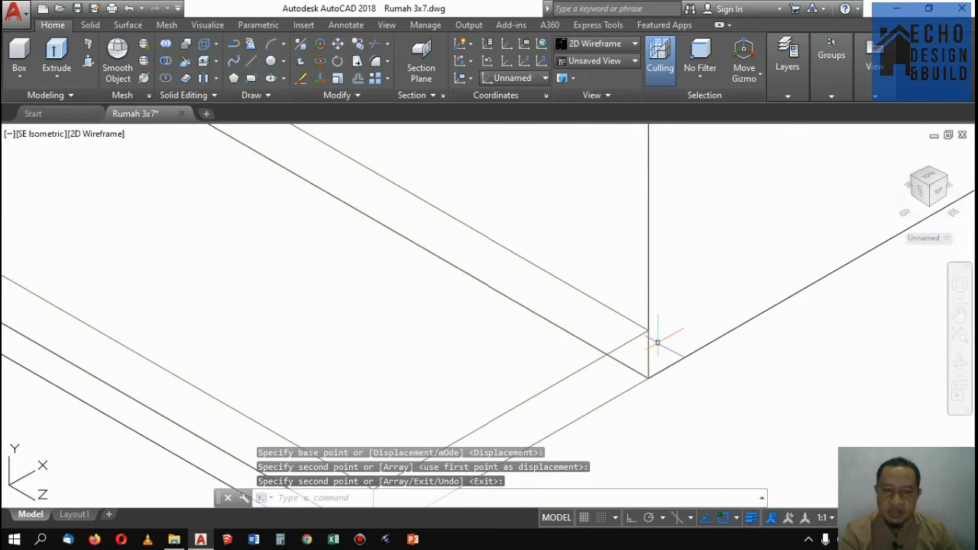
click(662, 322)
click(633, 280)
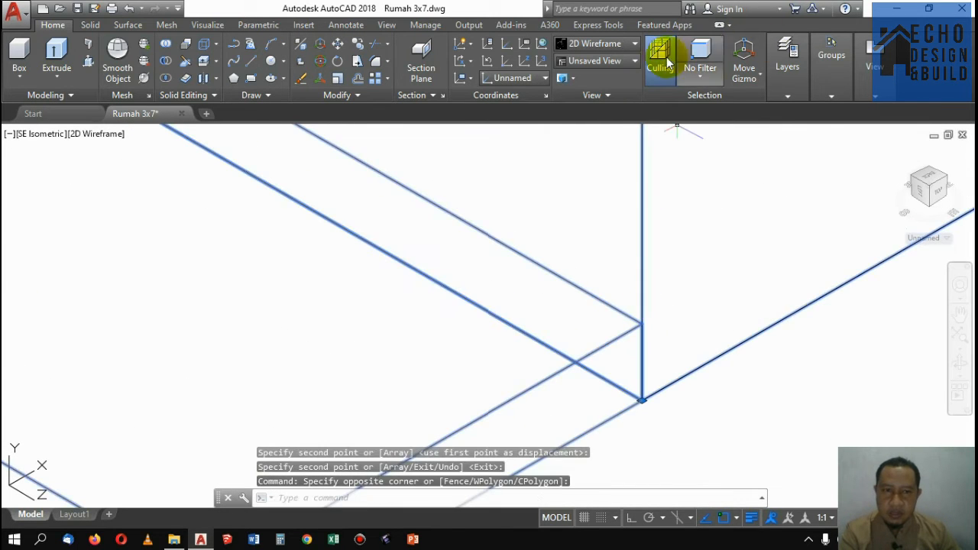
click(831, 57)
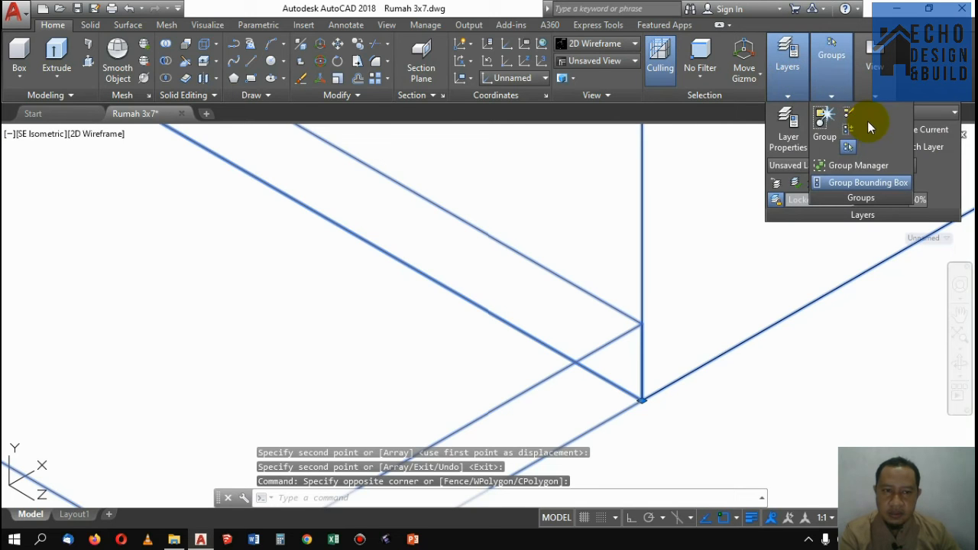
click(954, 115)
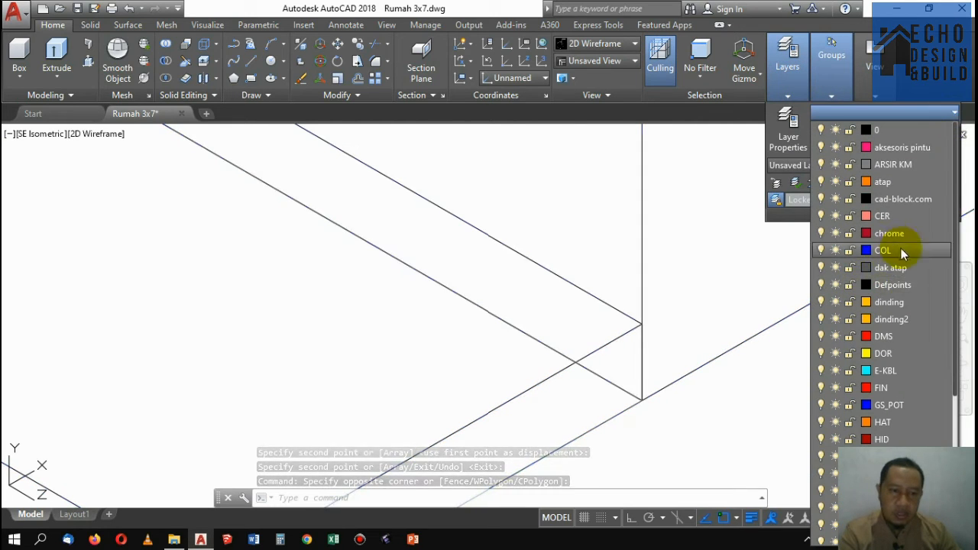
scroll(909, 382, down, 5)
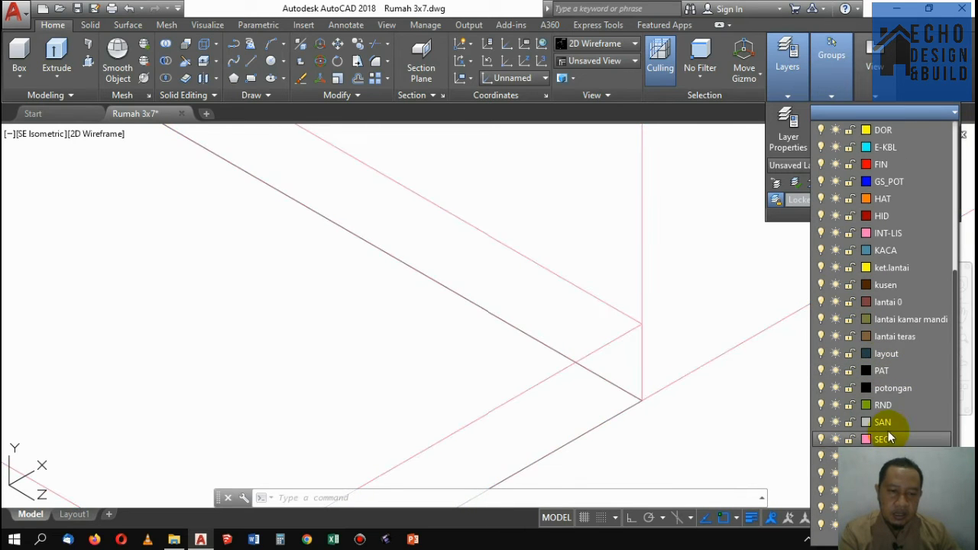
click(887, 423)
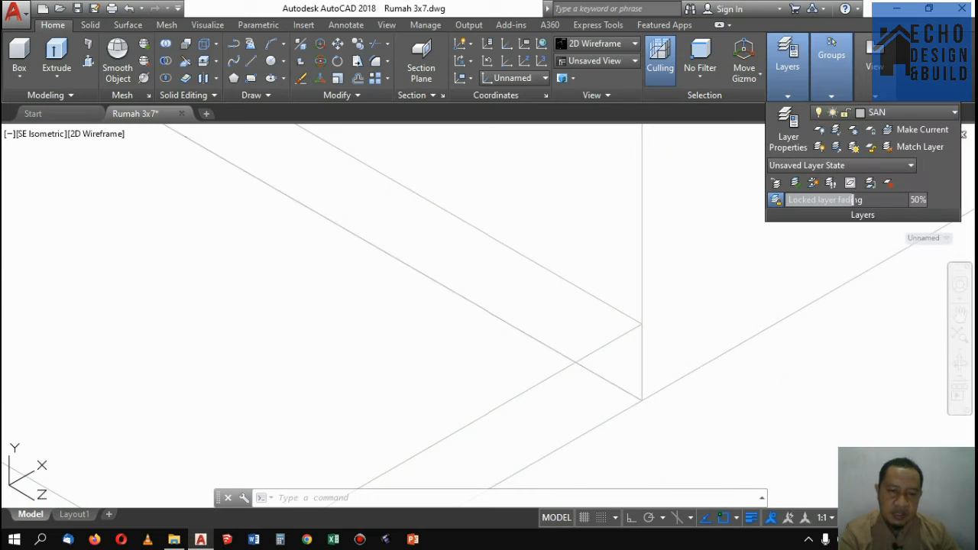
scroll(747, 408, down, 8)
scroll(786, 347, up, 2)
scroll(787, 348, down, 2)
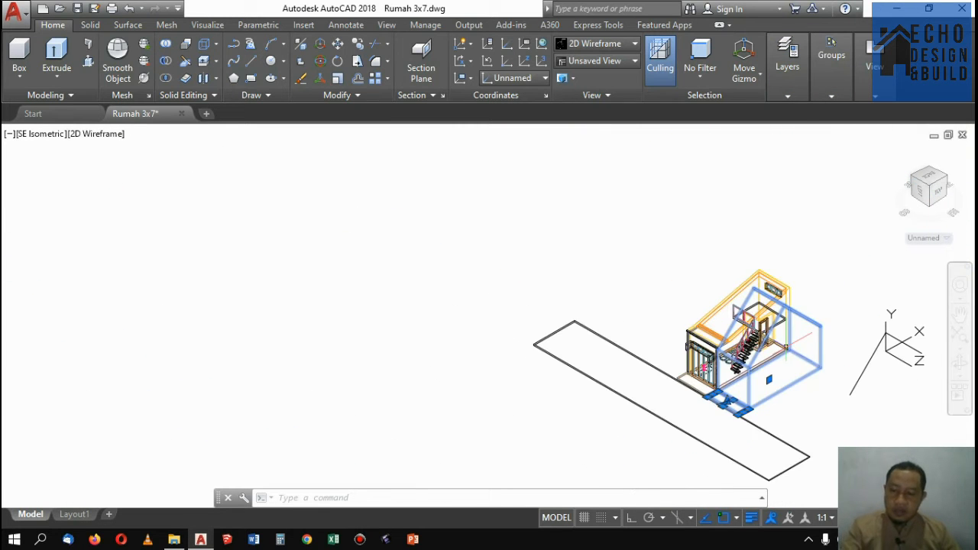
key(Escape)
Step: Union the gabled block with its terrace slab into one solid
scroll(711, 430, up, 5)
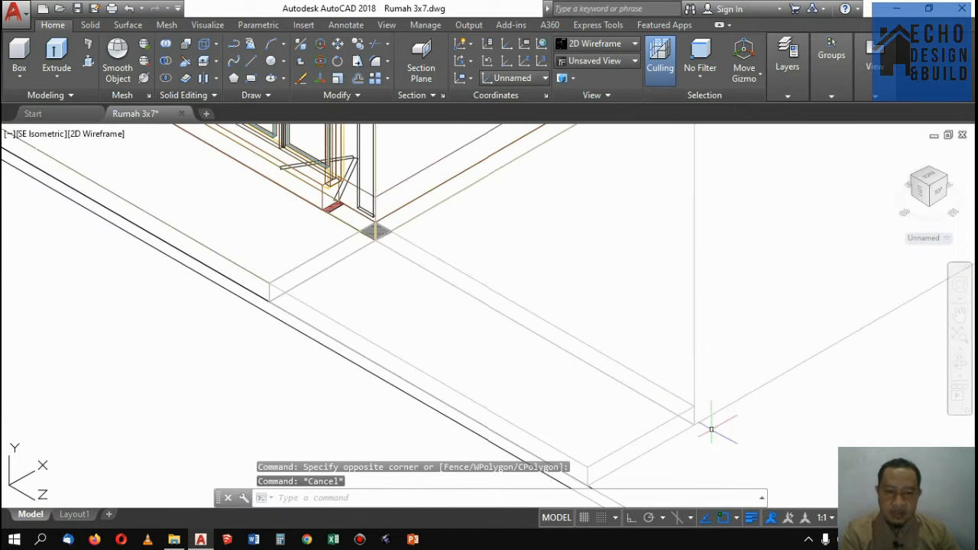
click(191, 74)
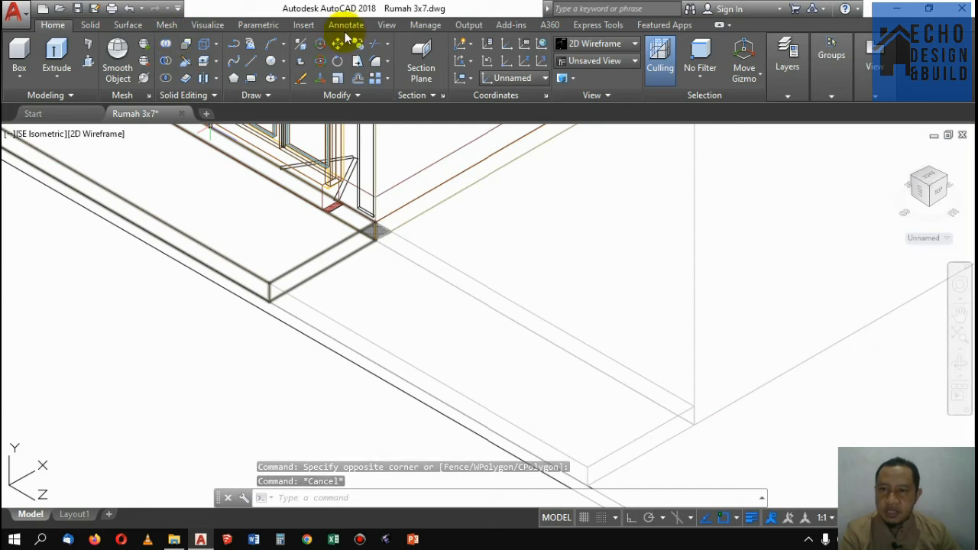
click(165, 45)
scroll(691, 397, up, 3)
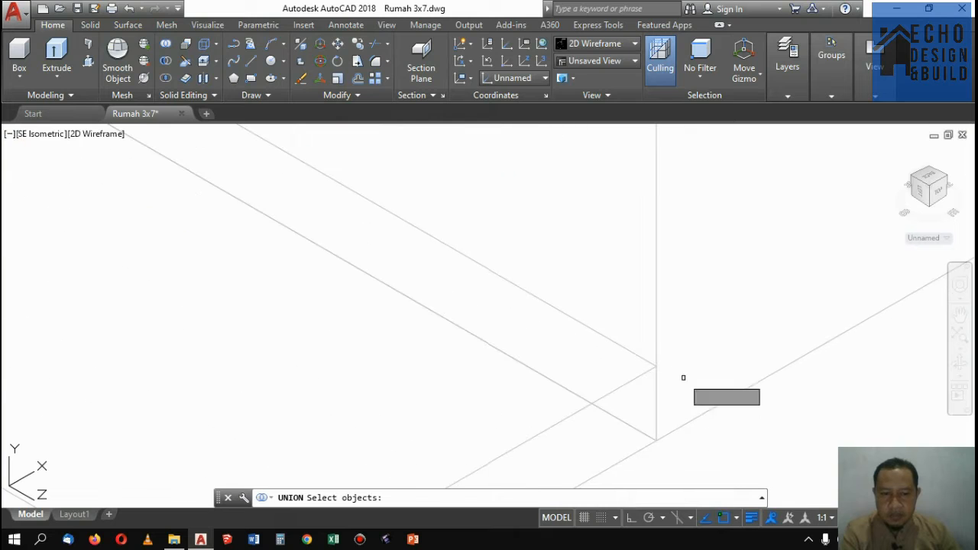
click(683, 370)
click(642, 330)
key(Return)
scroll(698, 335, down, 5)
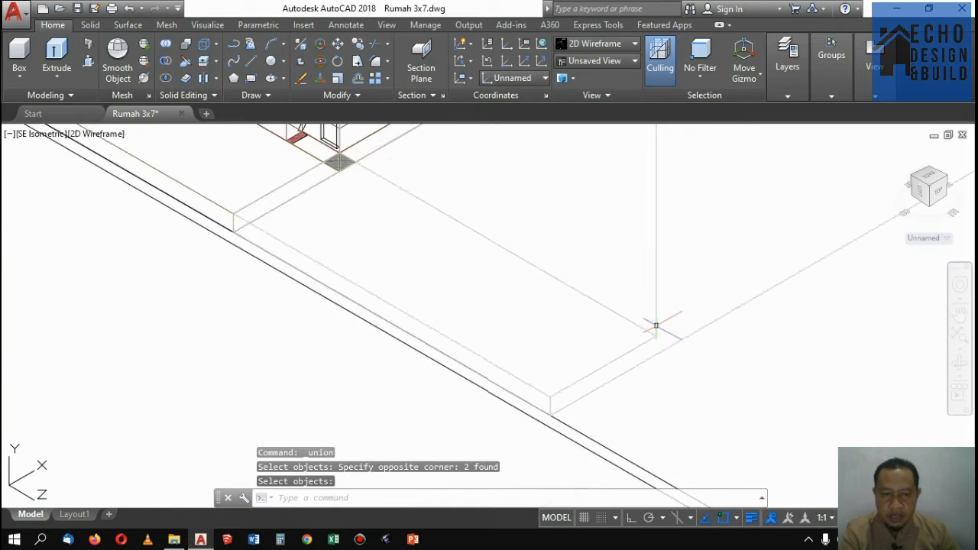
Step: Copy the merged neighbour block by its terrace's outer front top corner onto the west front top corner of the house's terrace
scroll(625, 332, up, 5)
click(678, 373)
click(603, 287)
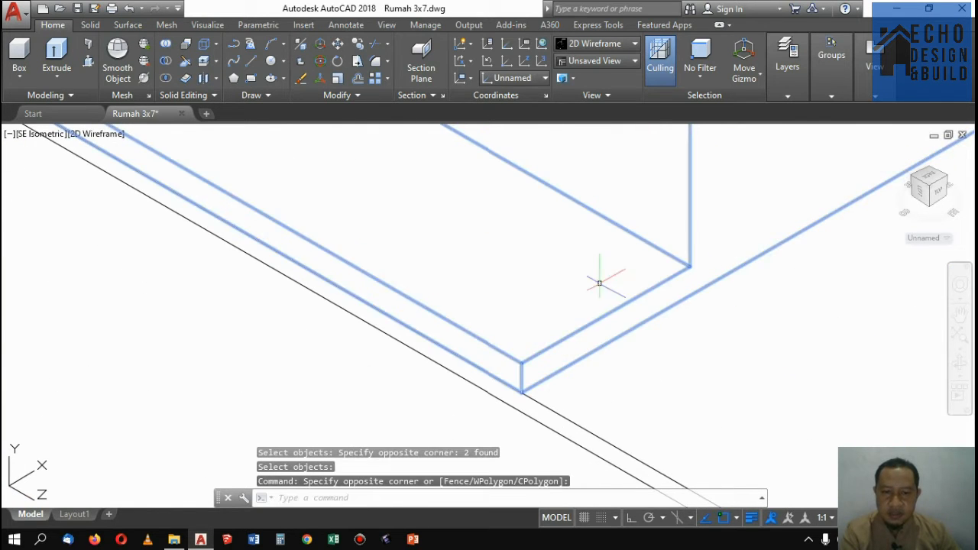
scroll(702, 285, down, 5)
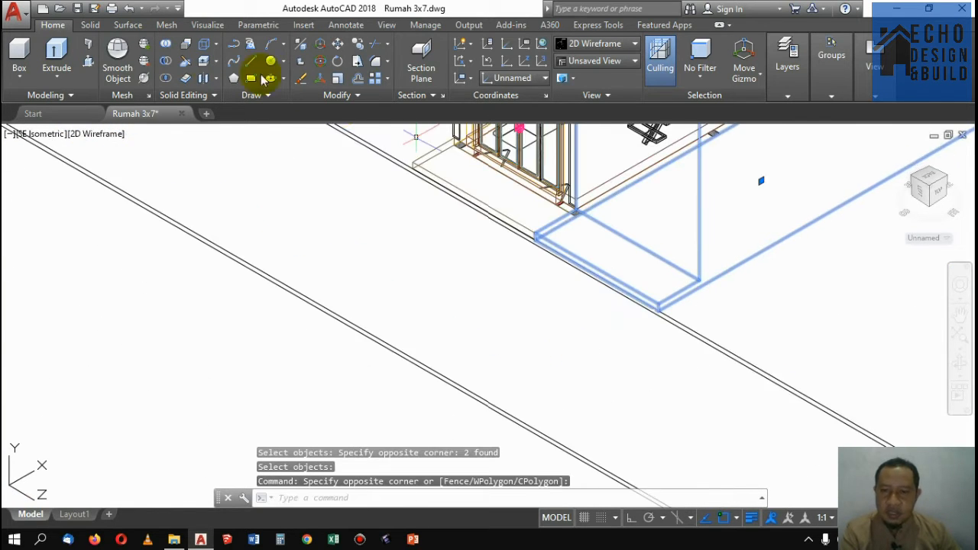
click(357, 47)
scroll(657, 287, up, 4)
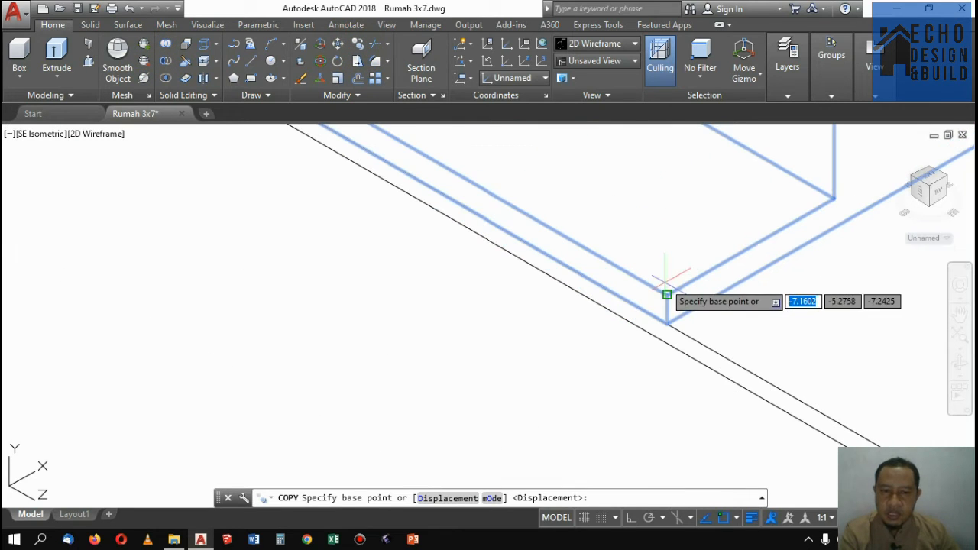
click(667, 294)
scroll(742, 349, down, 5)
scroll(864, 344, up, 5)
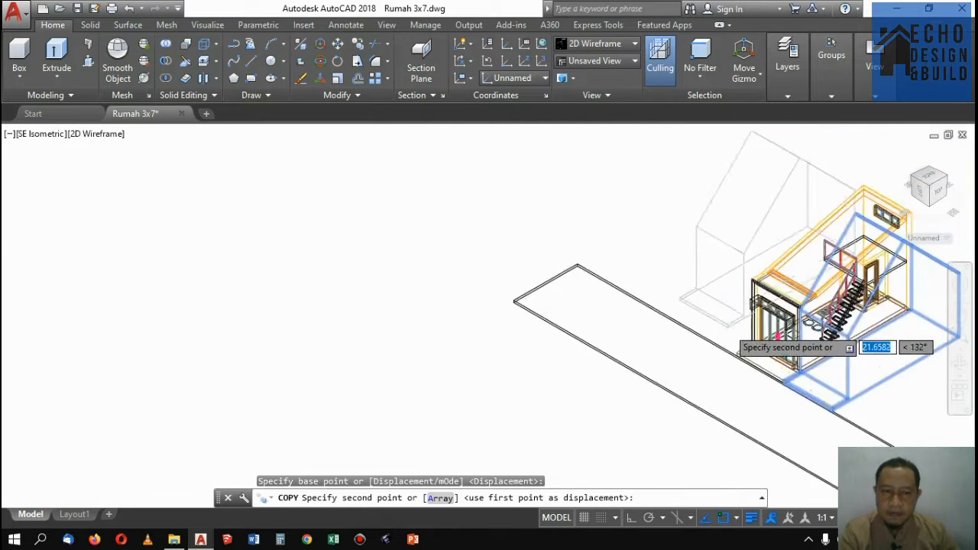
click(757, 367)
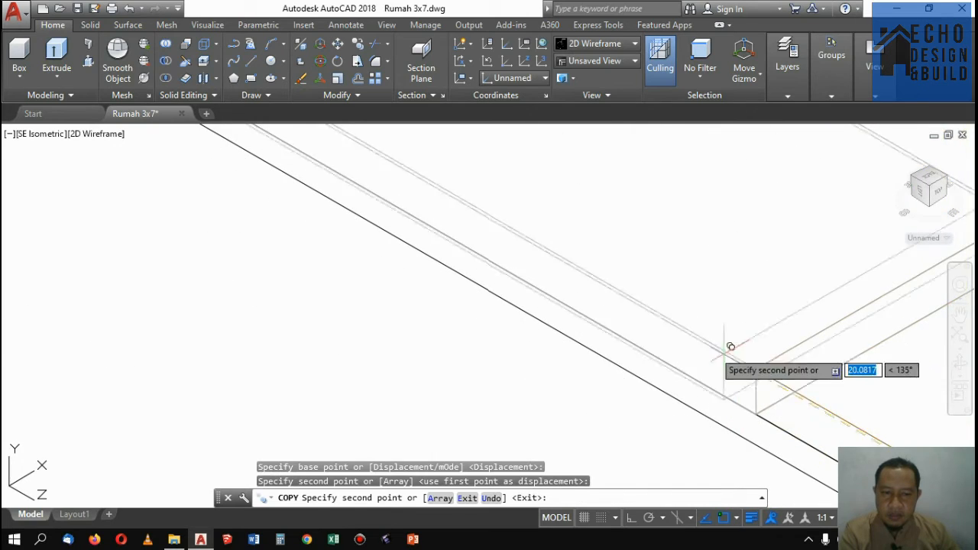
scroll(669, 330, down, 5)
scroll(687, 336, up, 3)
key(Return)
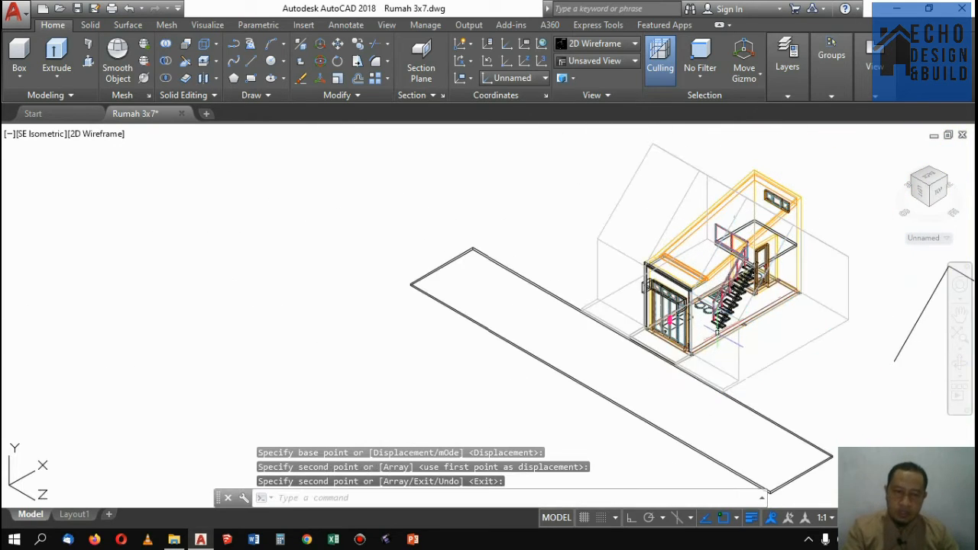
Step: Examine the house with the gabled neighbour blocks on both sides and the long slab in front
scroll(707, 342, up, 3)
scroll(775, 314, down, 5)
scroll(726, 260, up, 5)
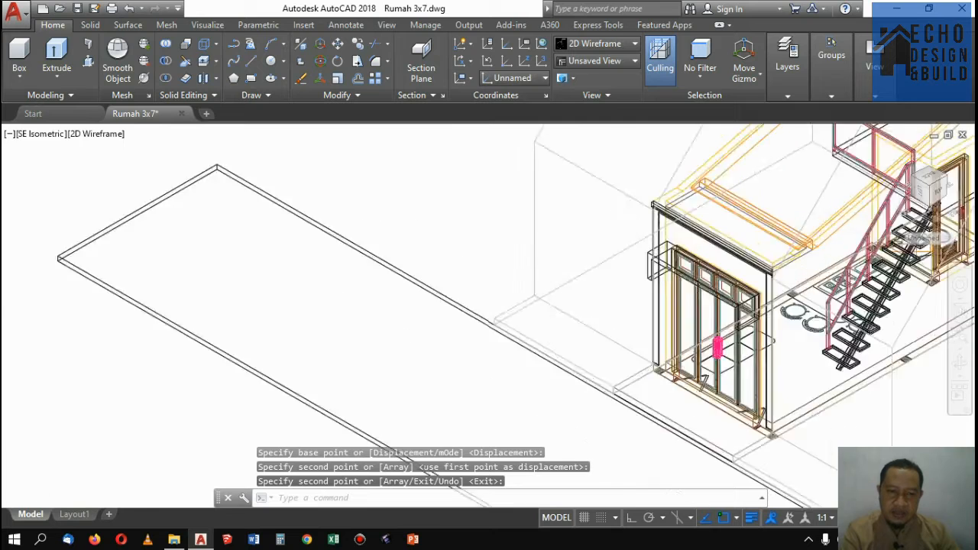
scroll(695, 176, down, 3)
scroll(694, 175, up, 2)
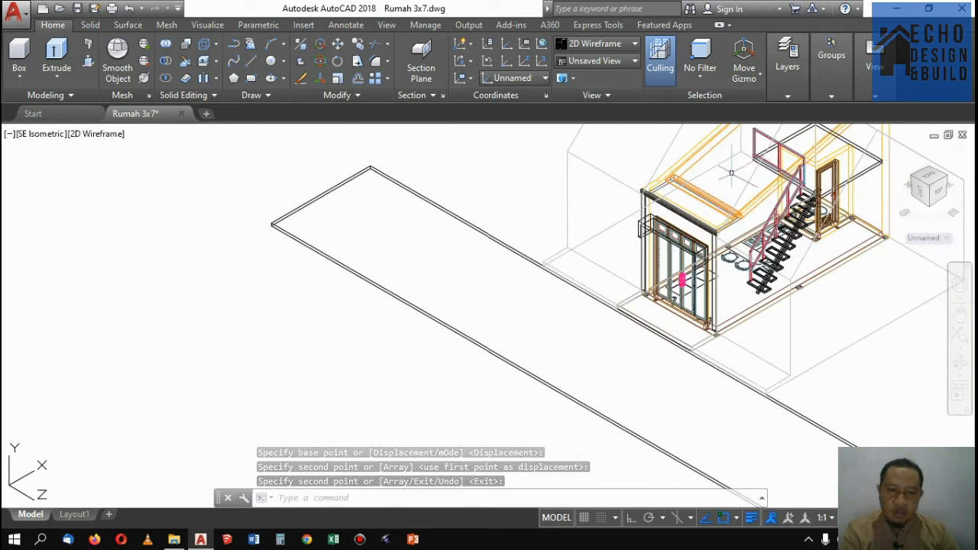
scroll(726, 199, down, 5)
scroll(775, 191, up, 6)
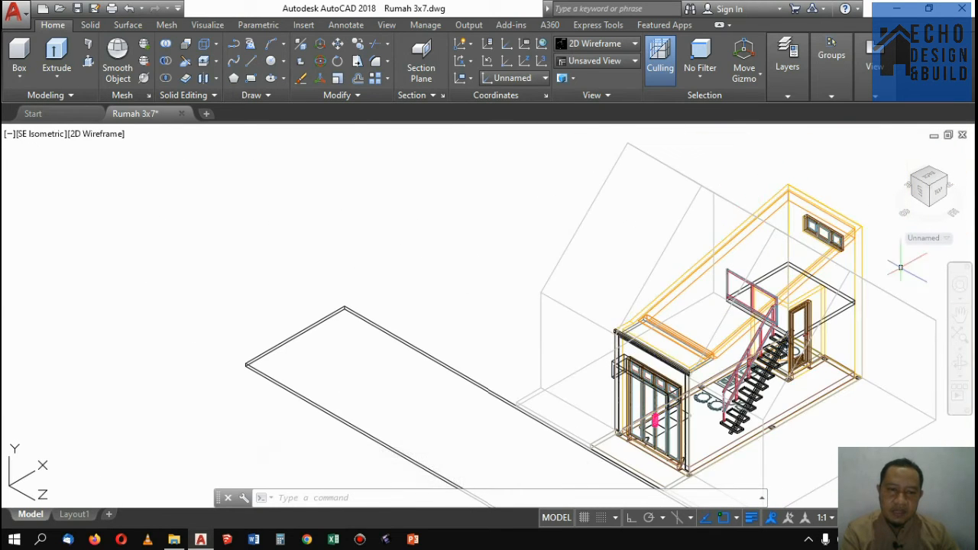
scroll(787, 306, down, 5)
scroll(794, 316, up, 4)
scroll(763, 322, up, 2)
click(681, 322)
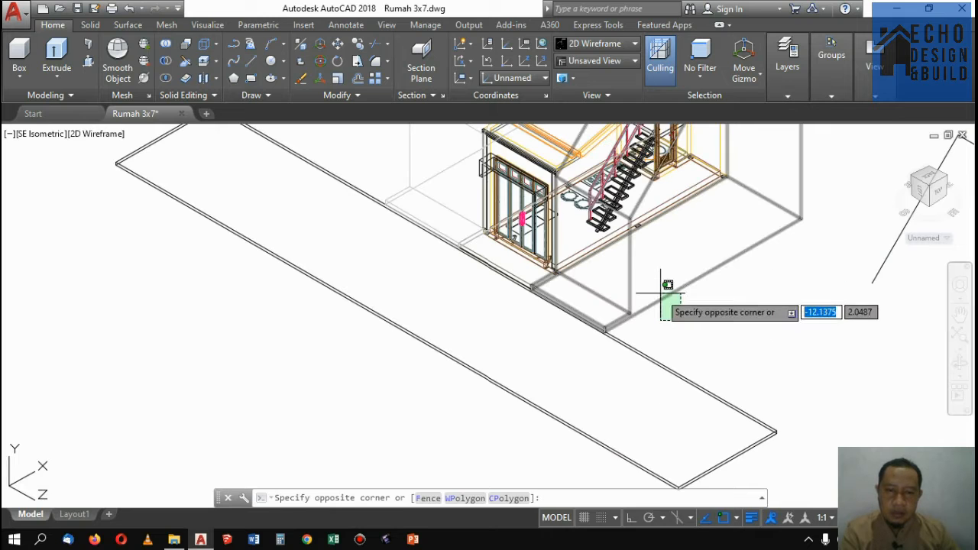
click(660, 291)
scroll(710, 270, down, 2)
scroll(751, 234, down, 3)
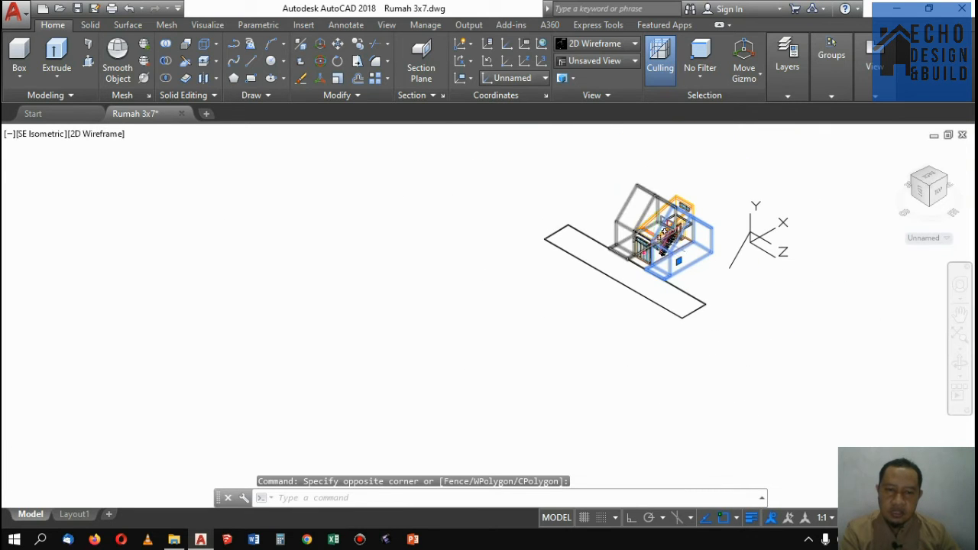
scroll(665, 230, up, 6)
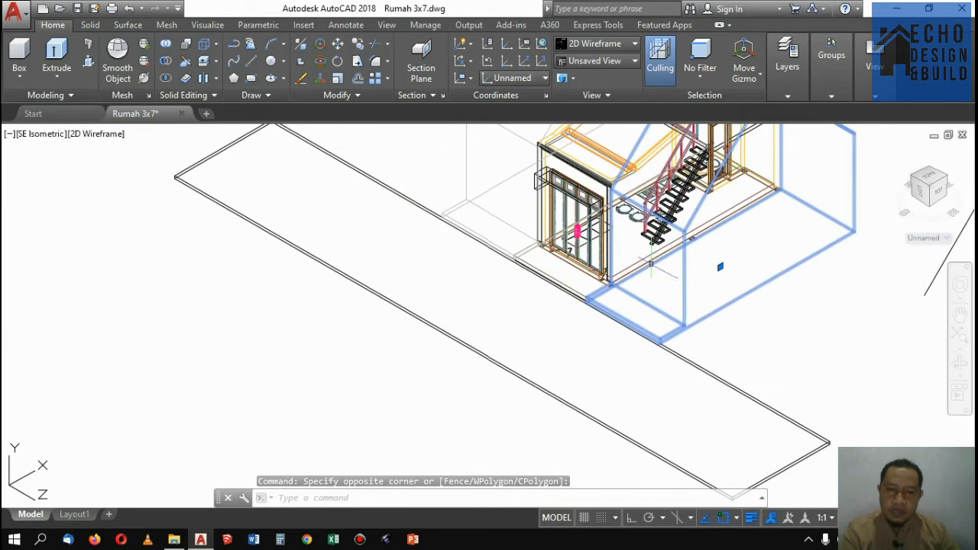
scroll(650, 263, up, 2)
scroll(661, 286, down, 2)
key(Escape)
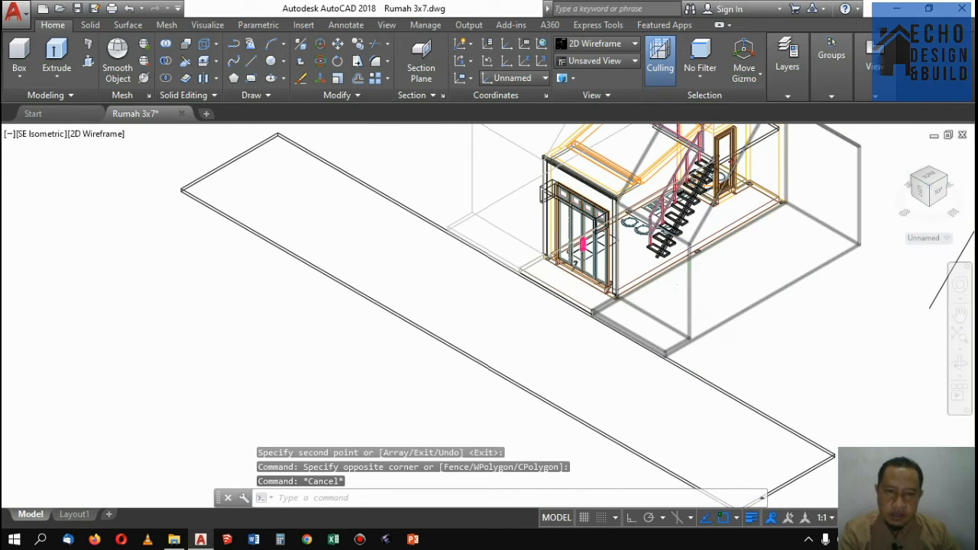
scroll(677, 285, down, 2)
scroll(608, 242, up, 3)
scroll(667, 287, down, 3)
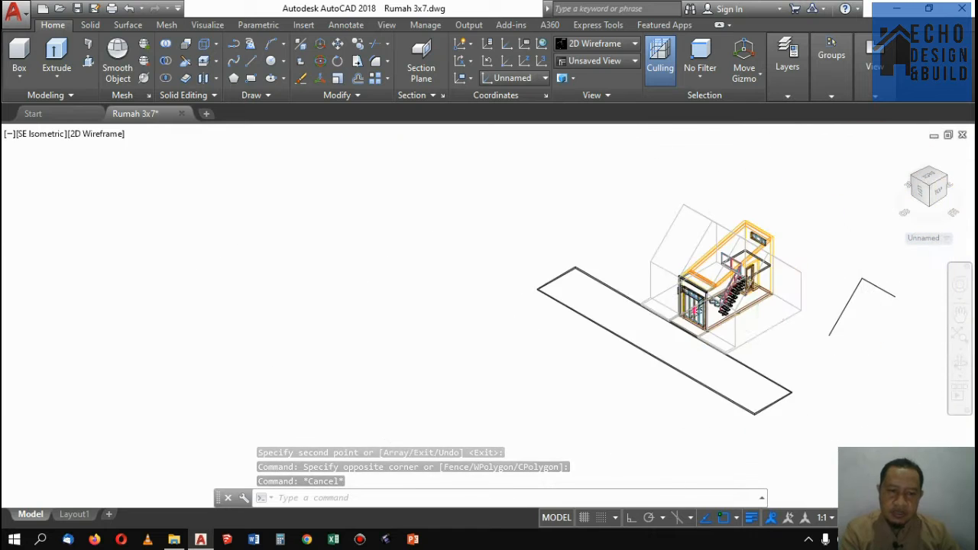
scroll(739, 322, up, 7)
scroll(812, 288, down, 5)
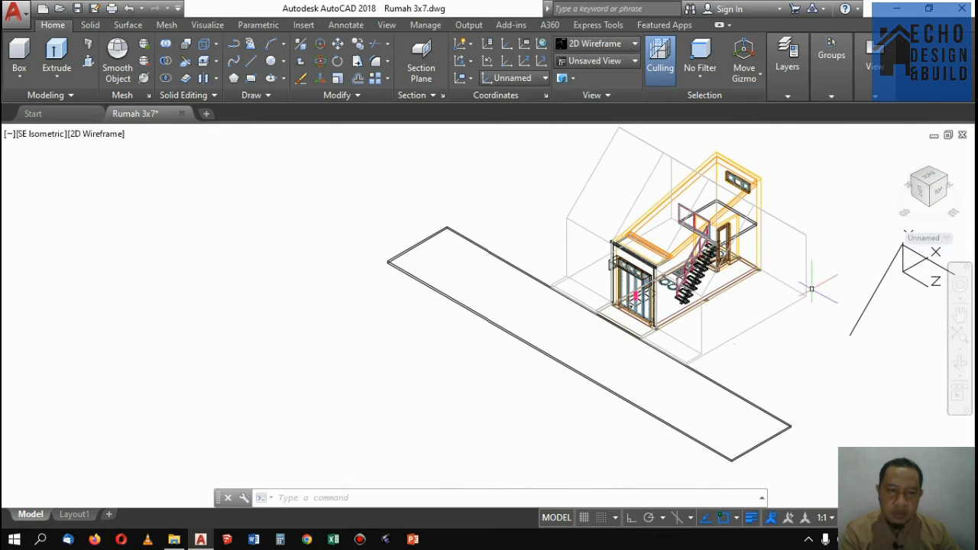
scroll(816, 291, down, 4)
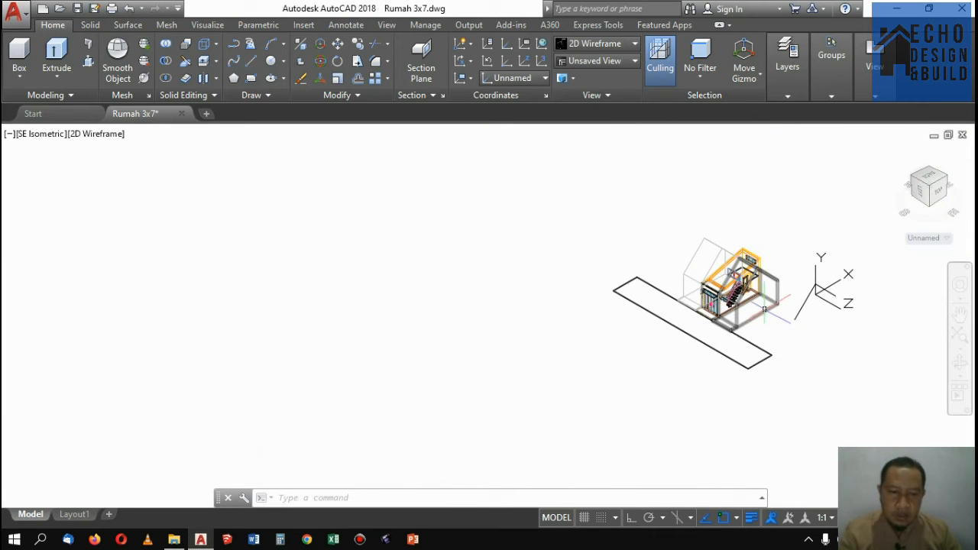
scroll(765, 309, up, 2)
scroll(725, 276, down, 3)
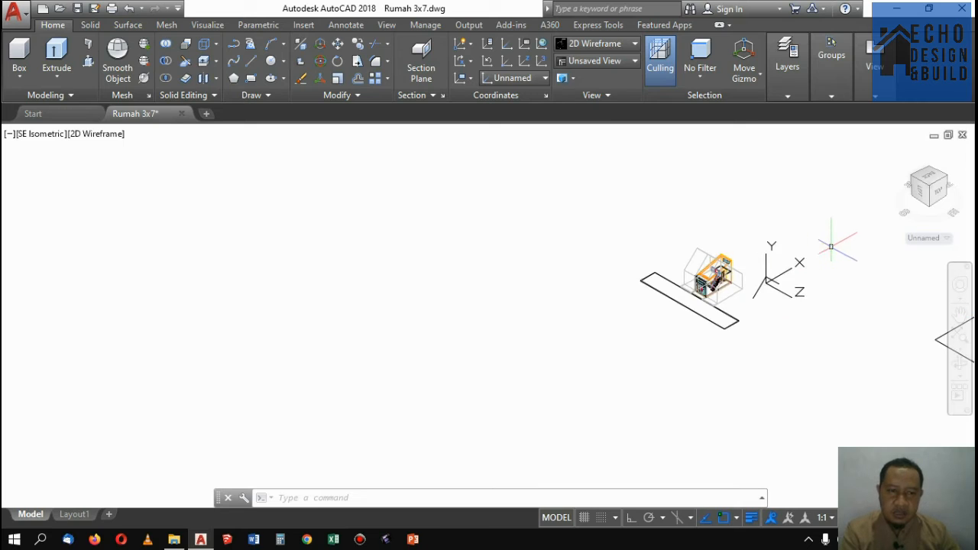
scroll(704, 302, up, 2)
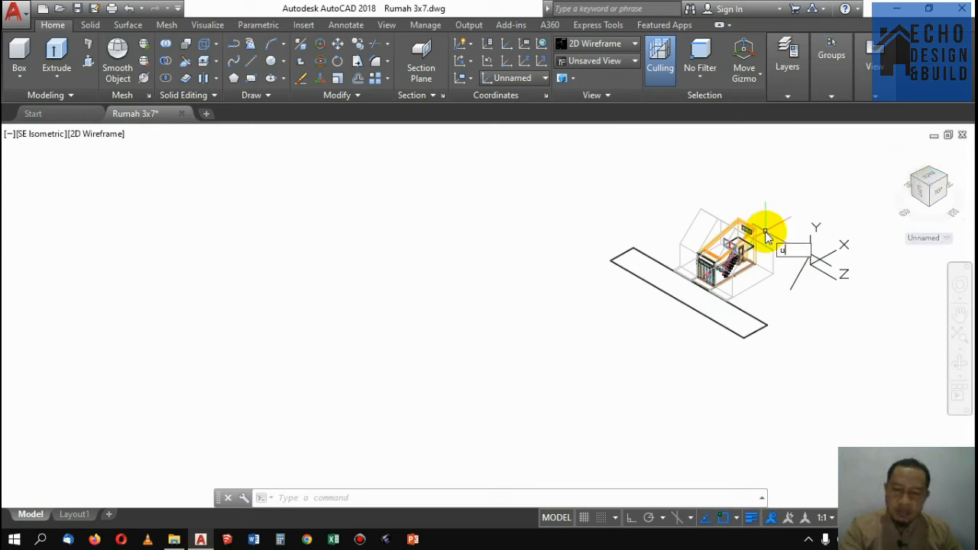
Step: Reset the UCS to the World coordinate system
text(cs)
key(Return)
text(w)
key(Return)
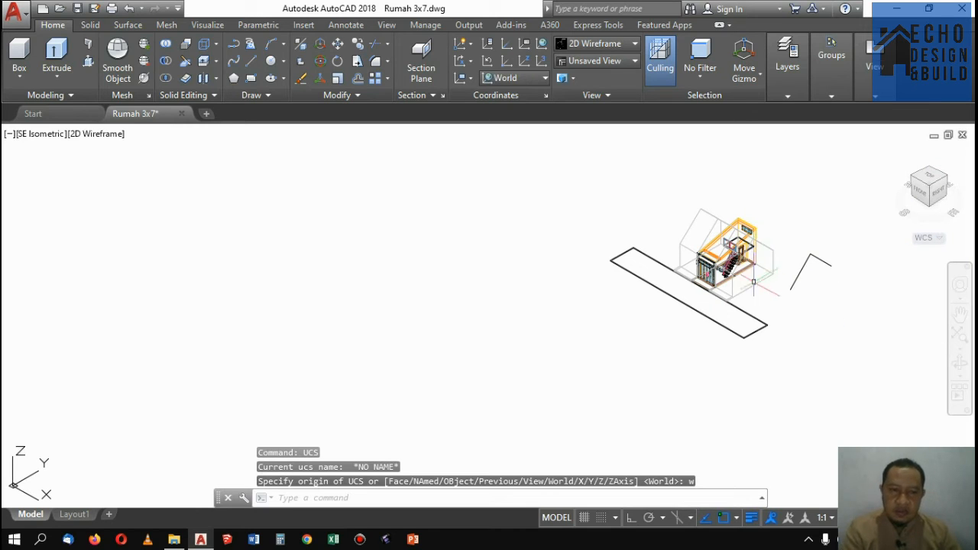
Step: Delete the two leftover construction lines standing beside the east neighbour block
scroll(753, 282, up, 3)
scroll(780, 267, down, 3)
scroll(802, 253, up, 1)
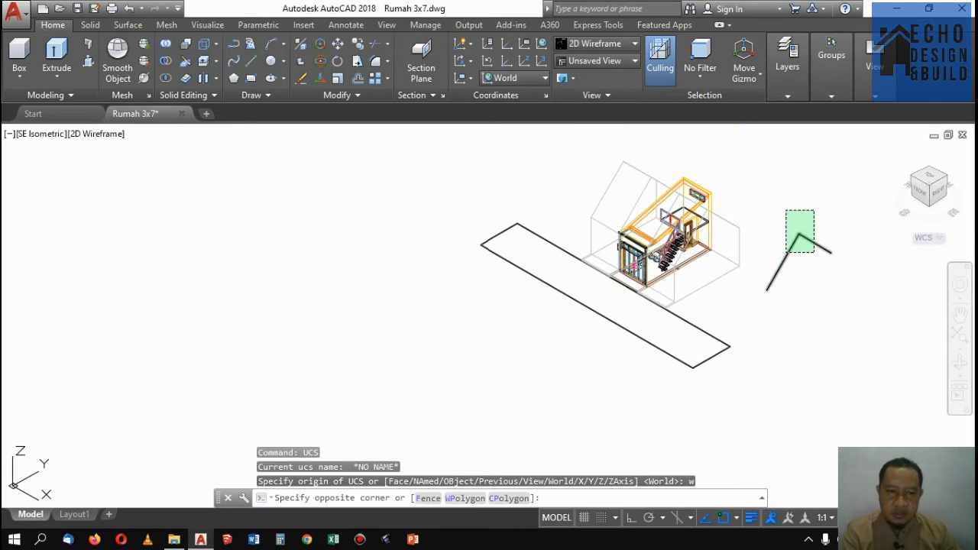
click(785, 210)
key(Delete)
scroll(738, 214, up, 3)
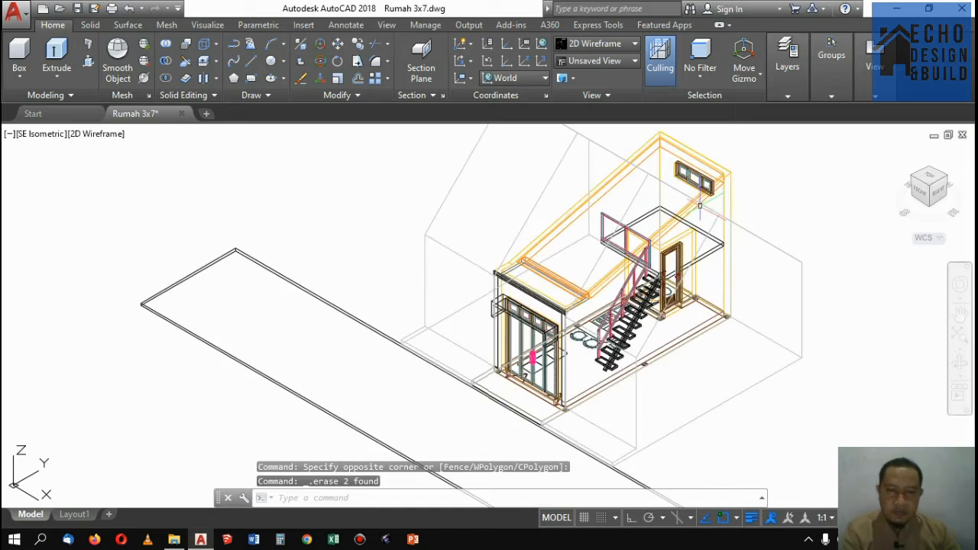
scroll(738, 214, down, 4)
scroll(725, 239, up, 1)
scroll(726, 221, down, 2)
scroll(703, 306, up, 3)
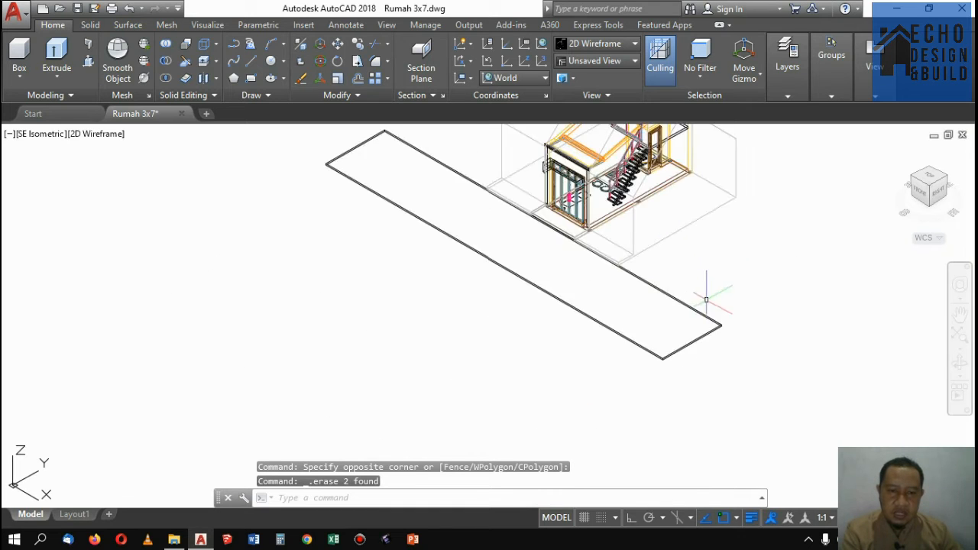
scroll(711, 291, down, 3)
scroll(696, 257, up, 2)
scroll(692, 260, down, 2)
scroll(672, 279, up, 2)
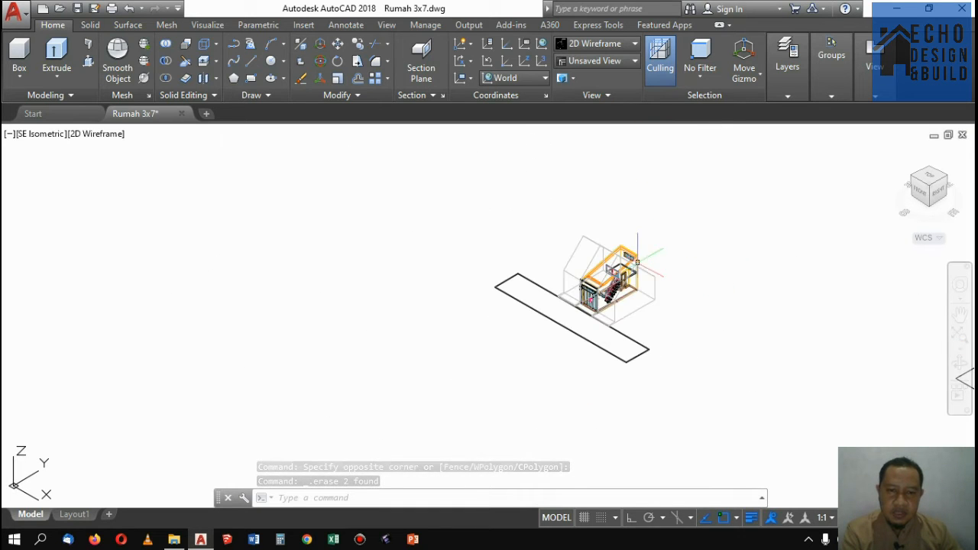
Step: Copy the long front slab by its front east corner onto its rear east corner, placing a second slab directly behind it
scroll(648, 340, up, 3)
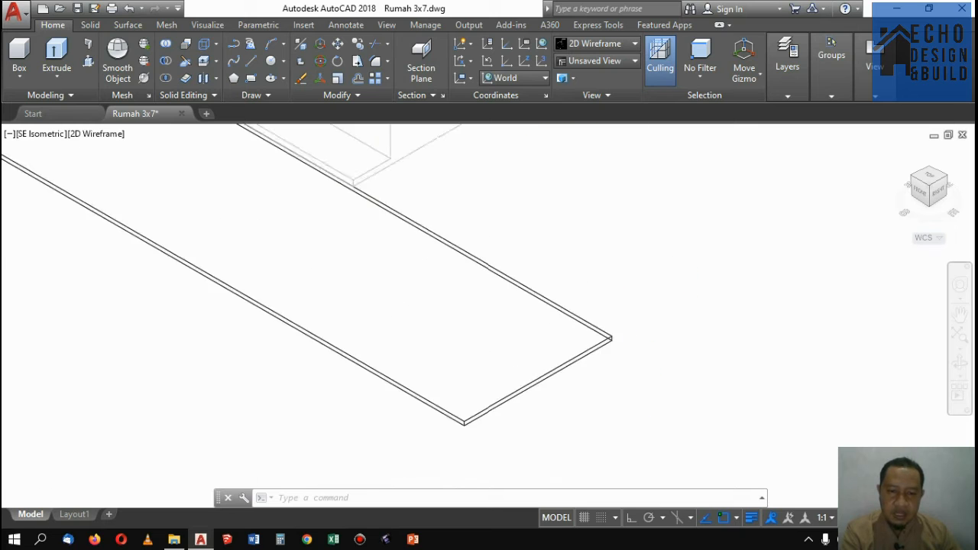
scroll(623, 349, down, 6)
scroll(550, 367, down, 3)
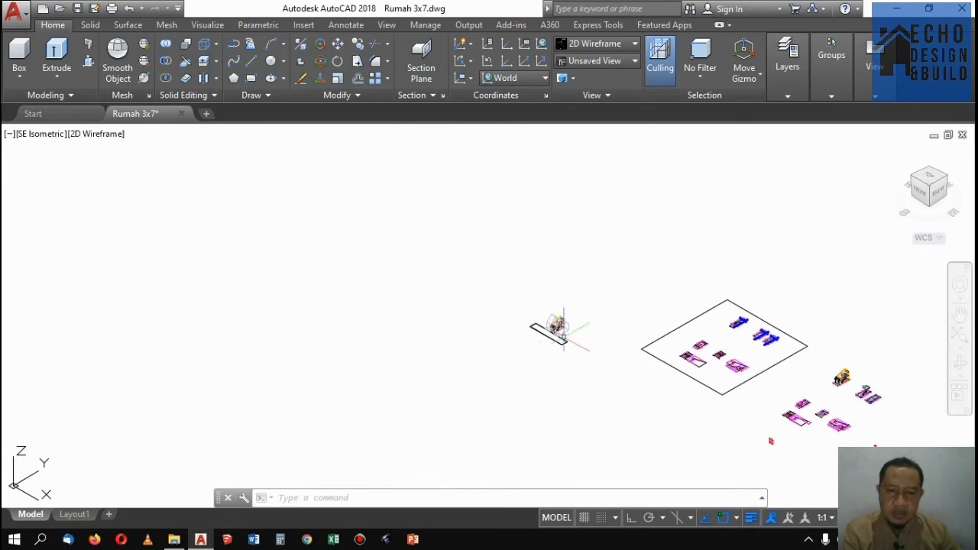
scroll(551, 369, up, 5)
scroll(551, 369, up, 5)
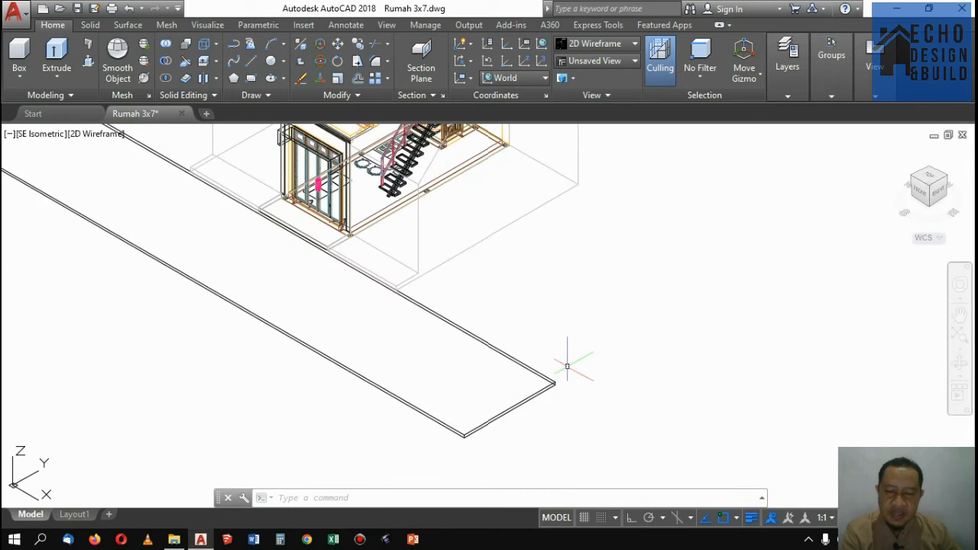
click(482, 375)
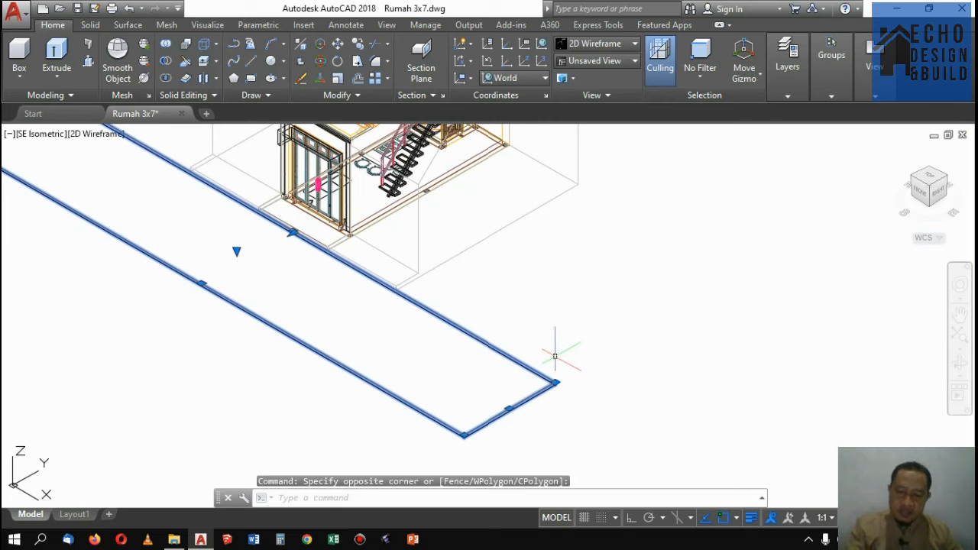
text(co)
key(Return)
scroll(550, 367, up, 5)
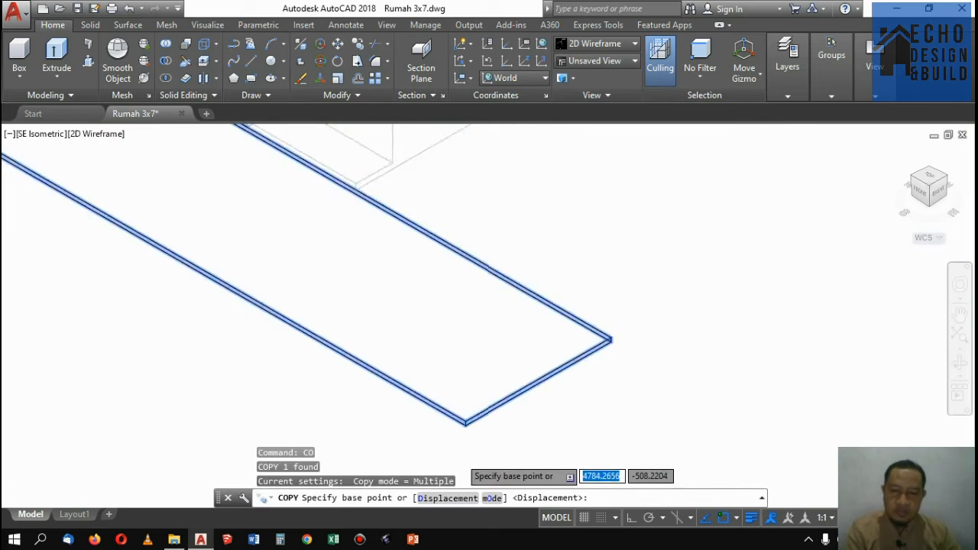
click(472, 370)
scroll(471, 370, down, 2)
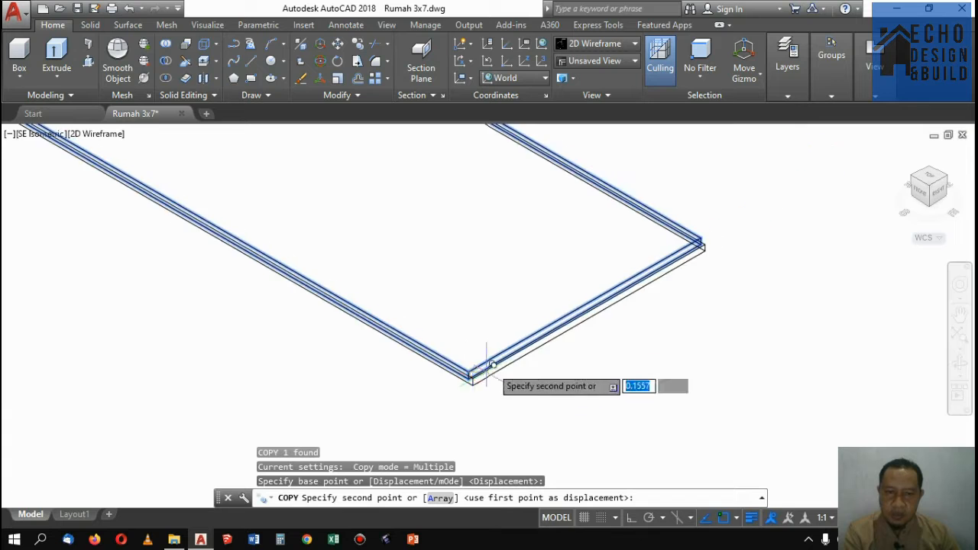
scroll(724, 213, up, 4)
click(655, 281)
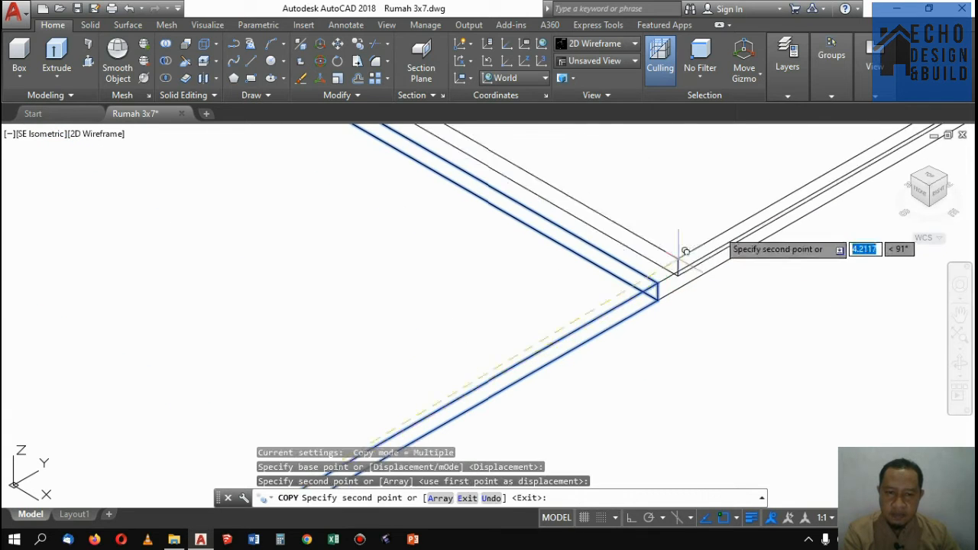
scroll(676, 260, down, 4)
scroll(672, 270, up, 2)
key(Return)
Step: Examine how the two adjoining long slabs sit against the house and the gabled neighbour blocks
scroll(698, 257, up, 2)
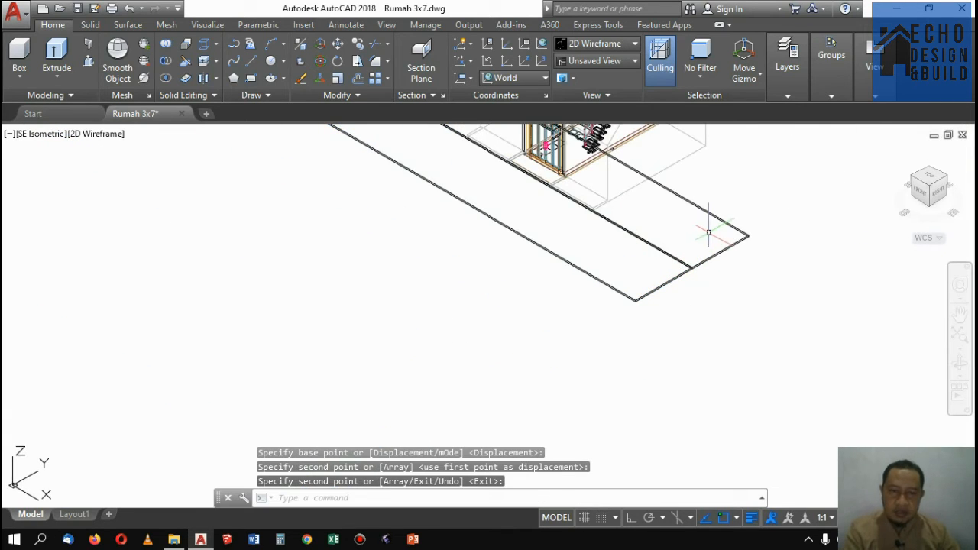
scroll(708, 233, down, 4)
scroll(721, 218, up, 4)
scroll(721, 224, down, 4)
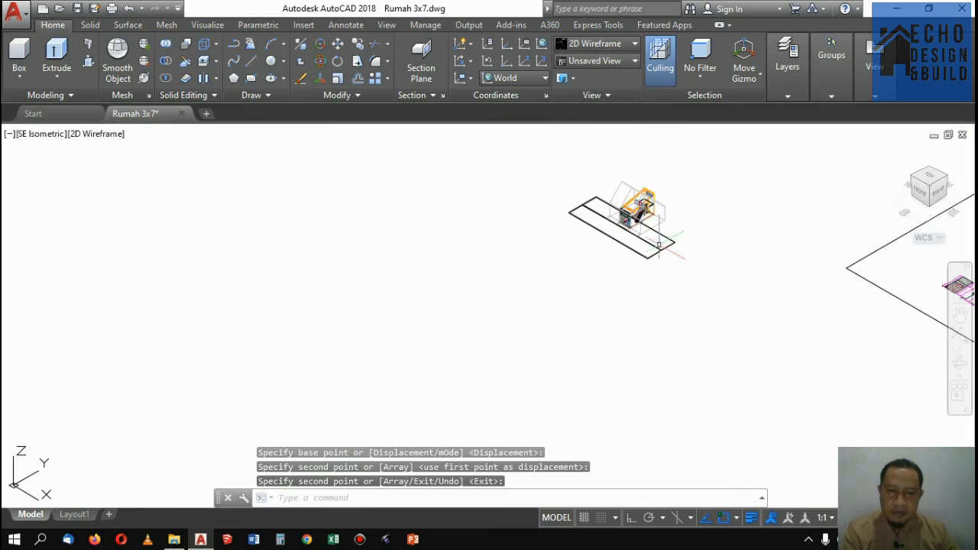
scroll(658, 245, up, 4)
scroll(676, 204, down, 4)
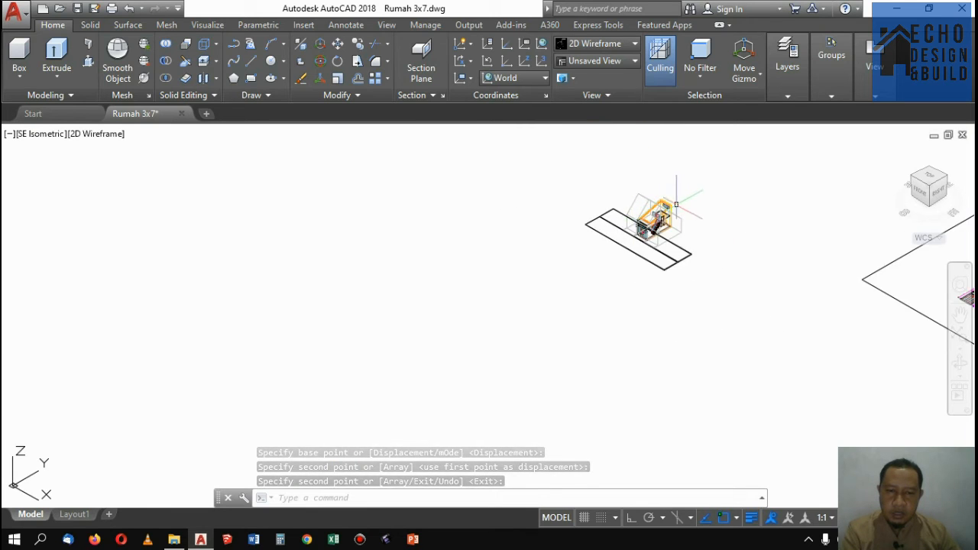
scroll(676, 204, up, 2)
scroll(704, 279, up, 4)
click(694, 299)
click(677, 279)
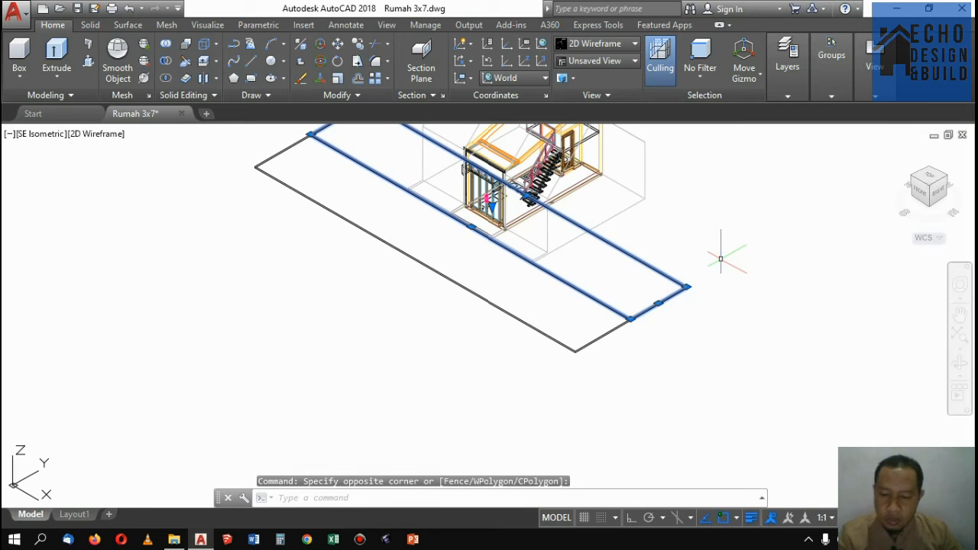
scroll(677, 197, down, 4)
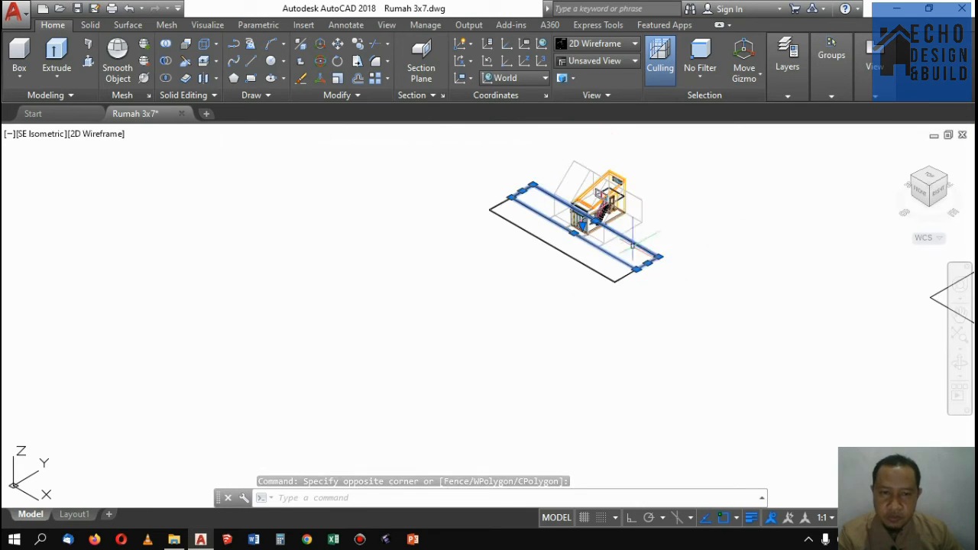
scroll(541, 162, up, 2)
scroll(520, 246, down, 2)
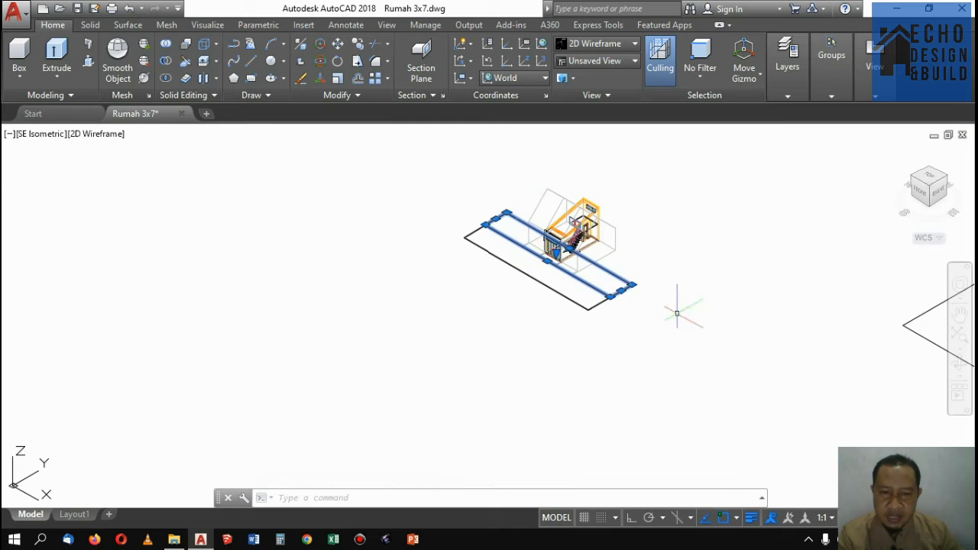
scroll(634, 262, up, 5)
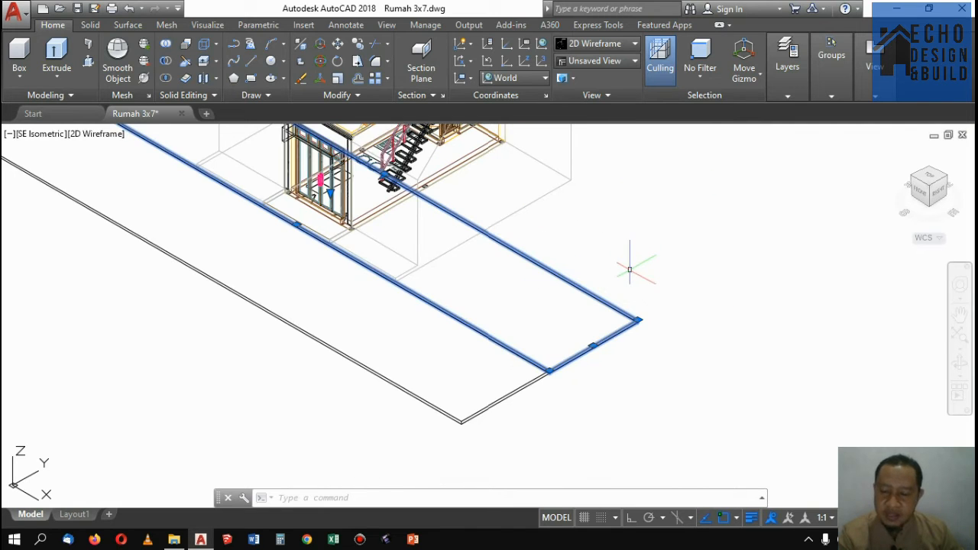
scroll(635, 266, down, 5)
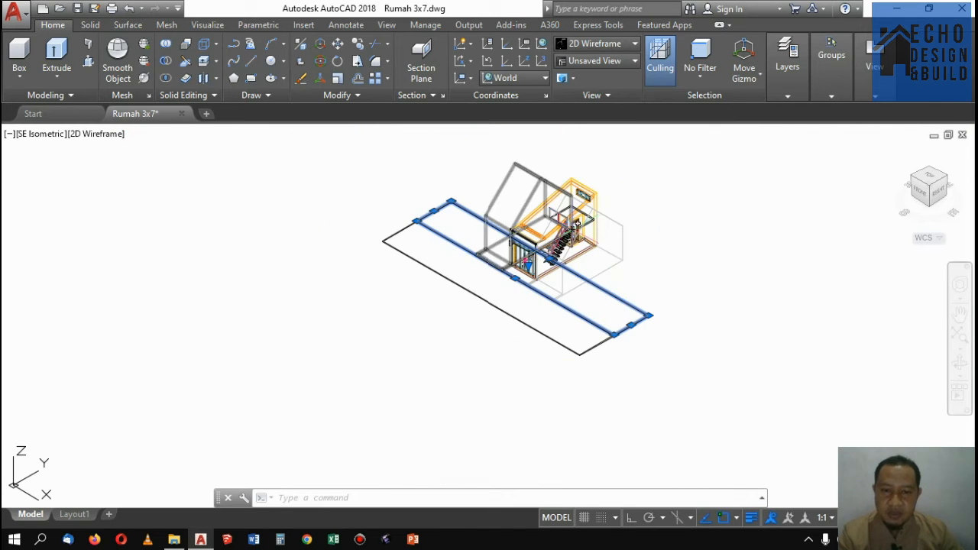
scroll(655, 282, up, 2)
key(Escape)
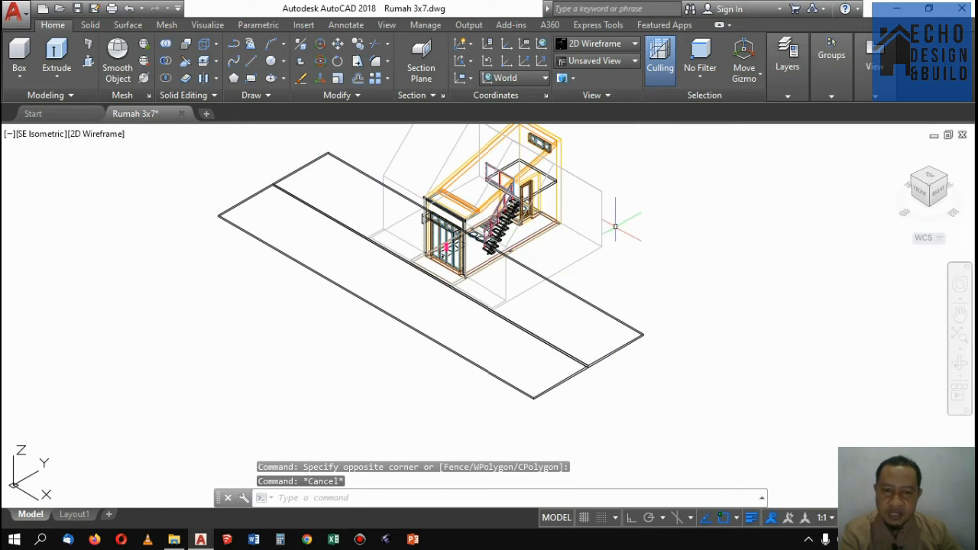
mouse_move(602, 218)
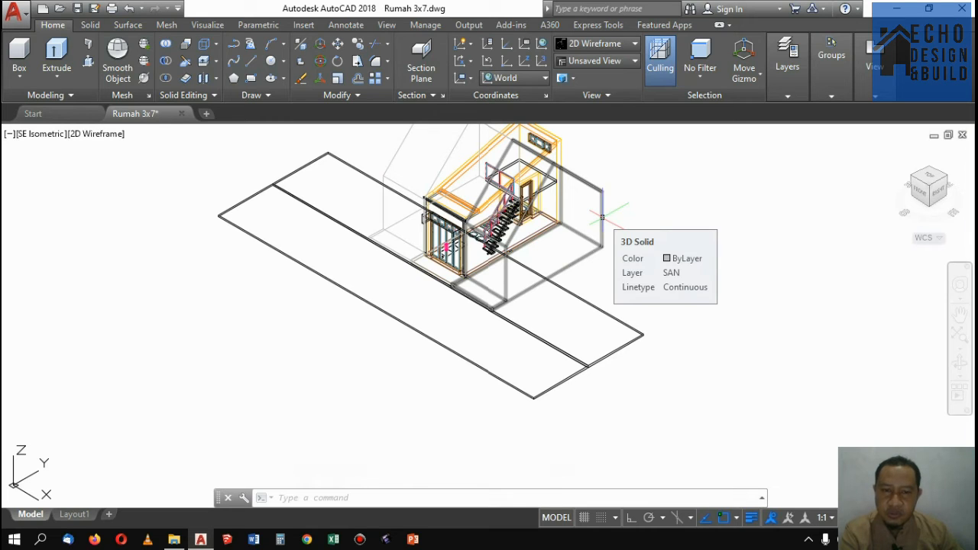
scroll(602, 218, down, 4)
scroll(579, 241, up, 4)
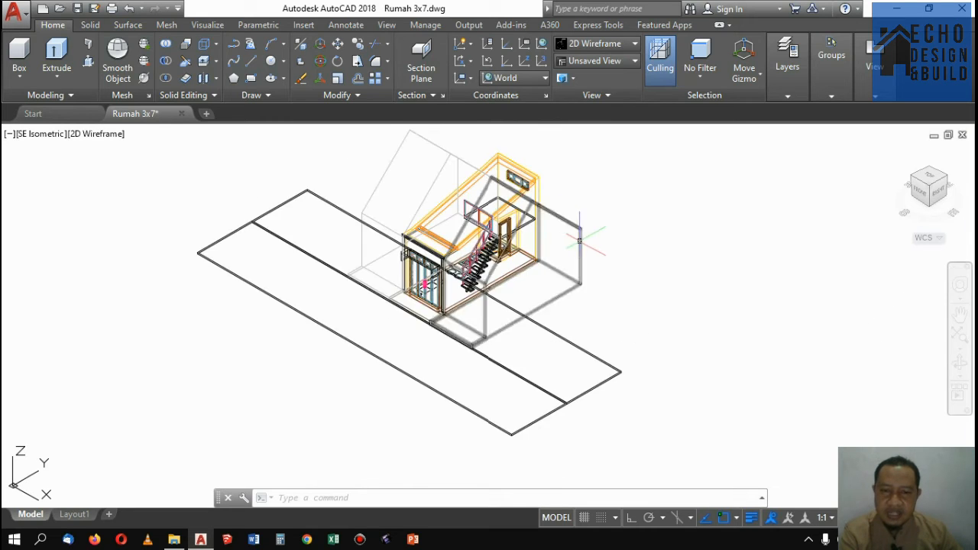
scroll(579, 241, down, 4)
scroll(571, 250, up, 3)
scroll(571, 252, down, 3)
scroll(568, 257, up, 4)
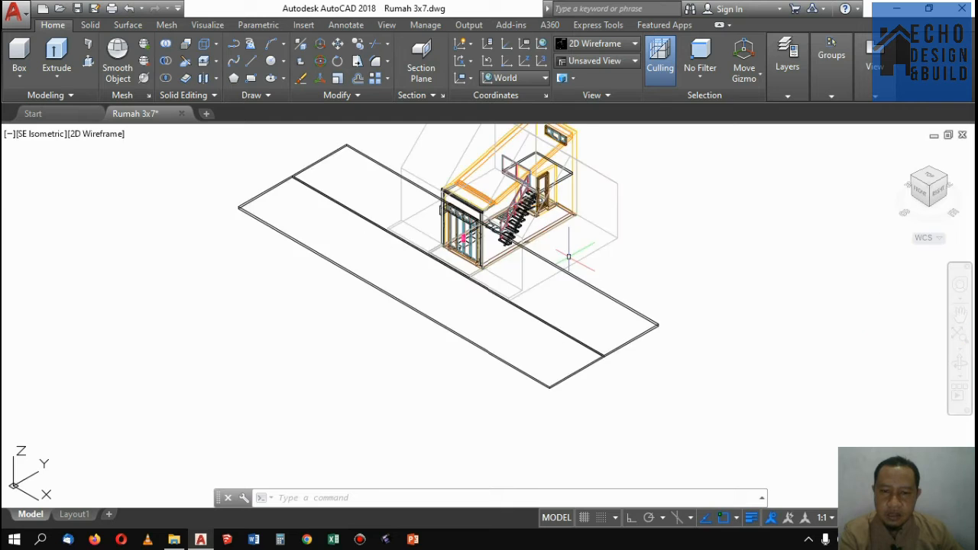
scroll(568, 257, down, 4)
scroll(589, 245, up, 4)
scroll(567, 247, down, 4)
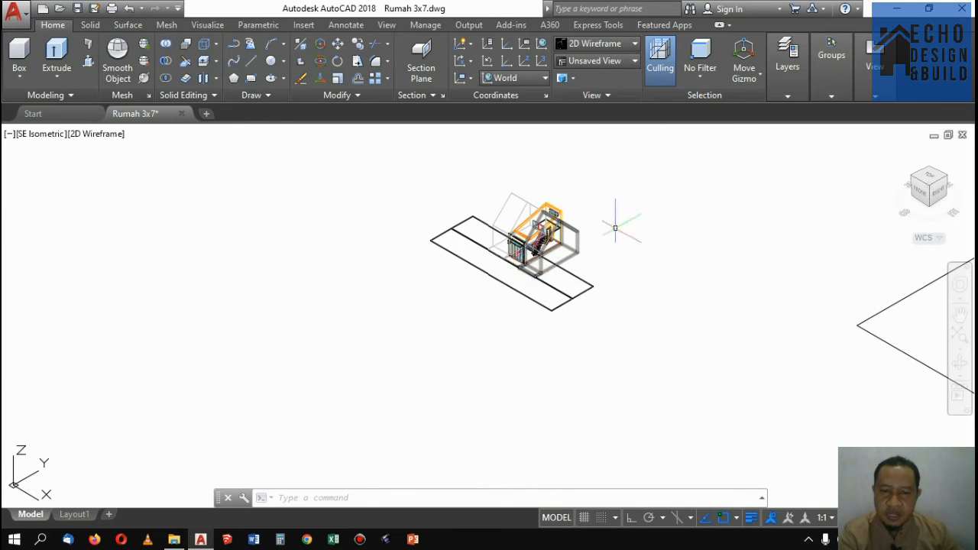
scroll(604, 245, up, 3)
scroll(586, 252, down, 2)
scroll(604, 306, up, 4)
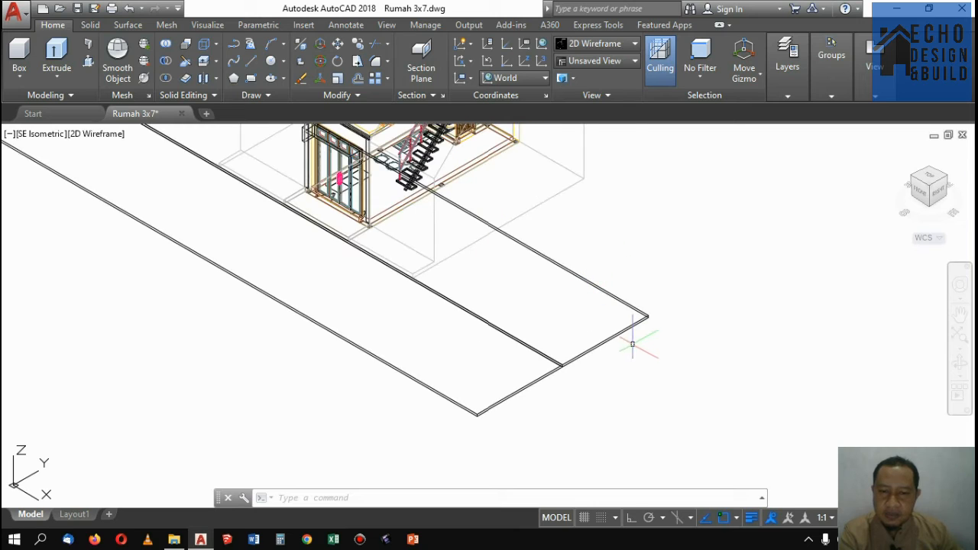
Step: Copy the rear slab by its rear east corner onto the front slab's front east corner, adding a third slab 8 units forward
click(642, 327)
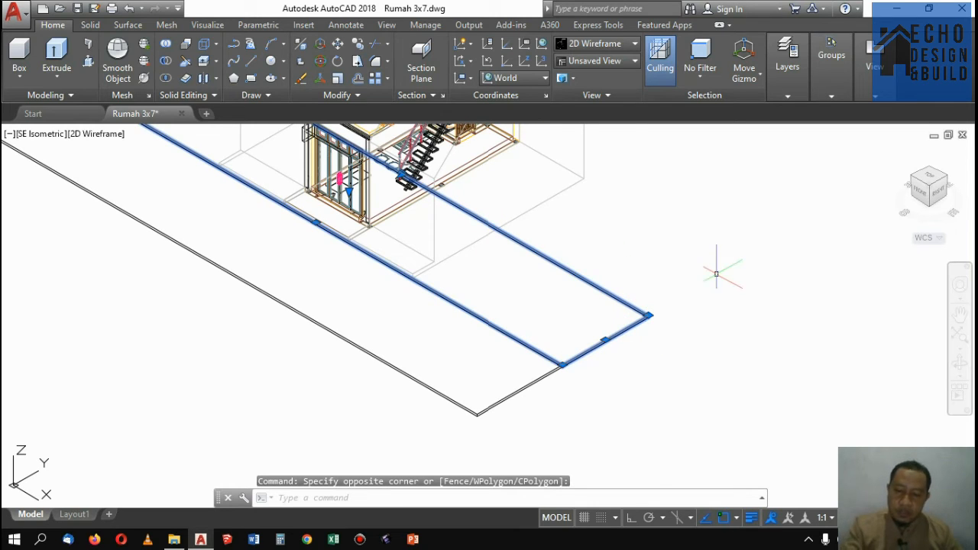
text(co)
key(Return)
scroll(622, 316, up, 5)
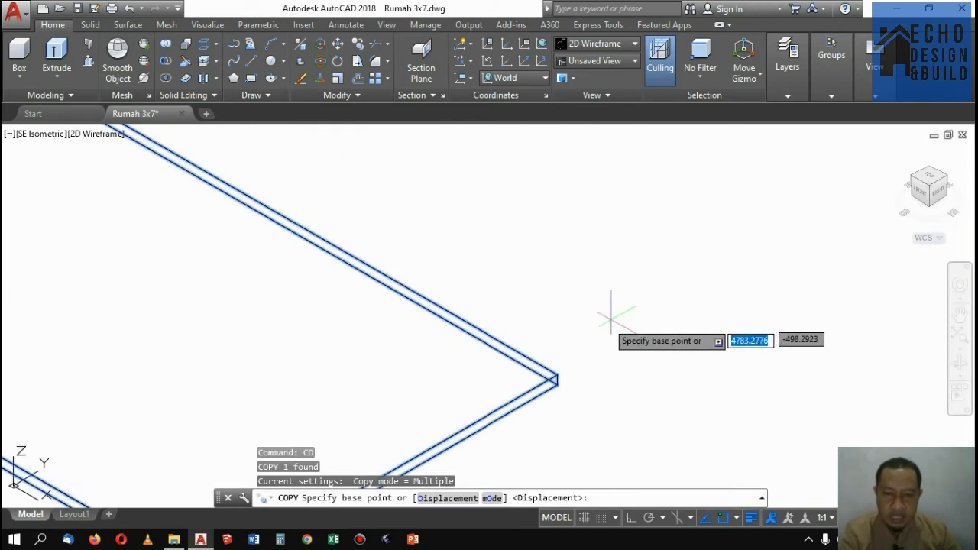
click(537, 398)
scroll(699, 265, down, 4)
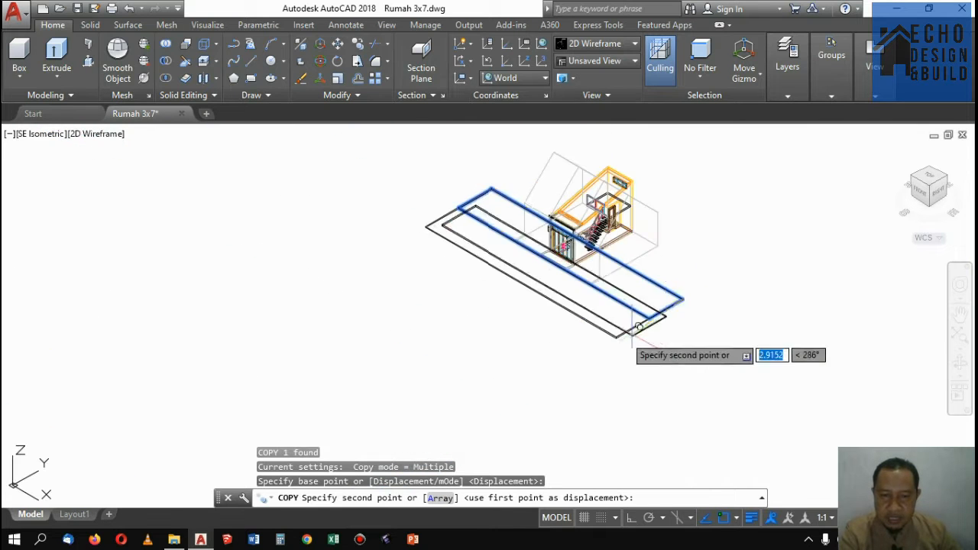
scroll(621, 338, up, 4)
scroll(617, 331, up, 5)
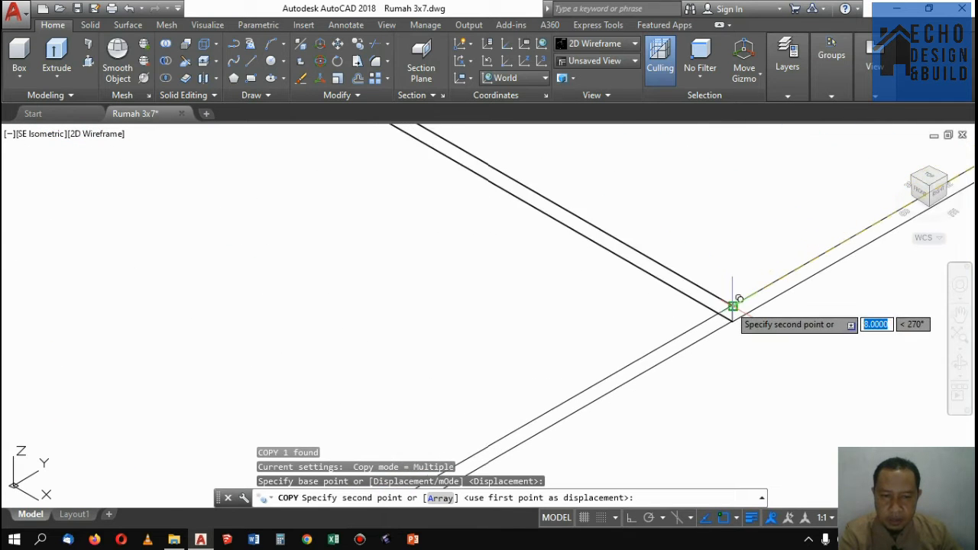
click(732, 307)
scroll(609, 303, down, 5)
key(Return)
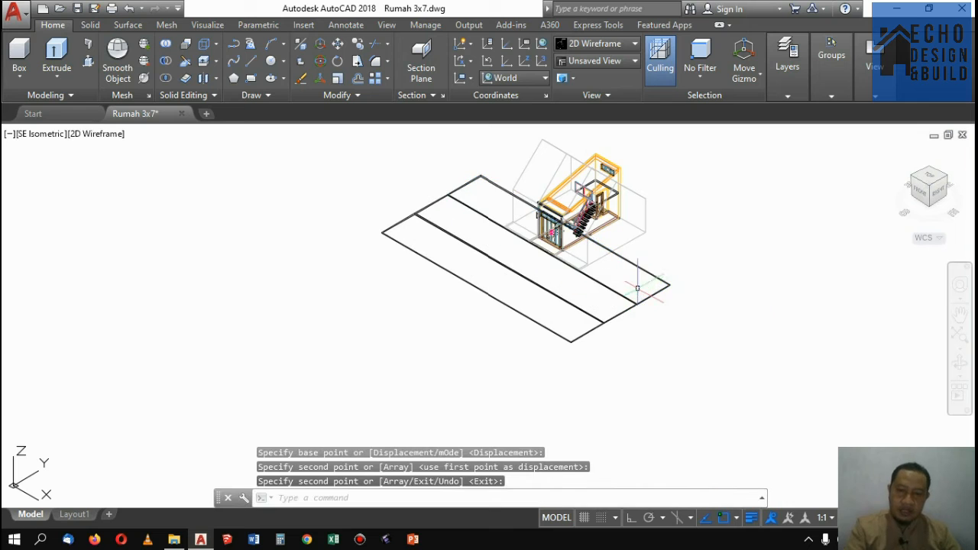
Step: Select the rearmost and frontmost long slabs, leaving the middle slab out of the selection
scroll(680, 221, down, 3)
scroll(673, 227, up, 3)
scroll(683, 312, up, 4)
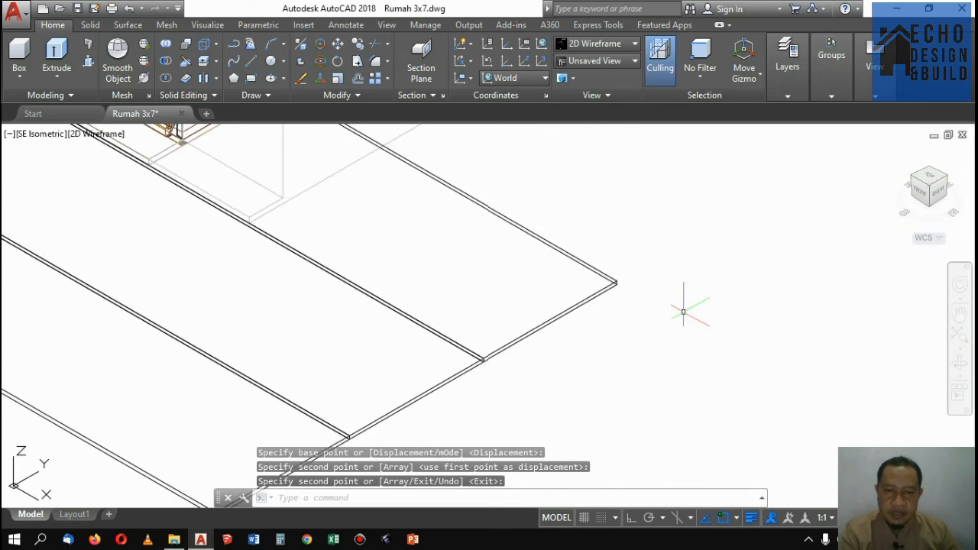
click(612, 273)
click(585, 292)
scroll(637, 266, down, 6)
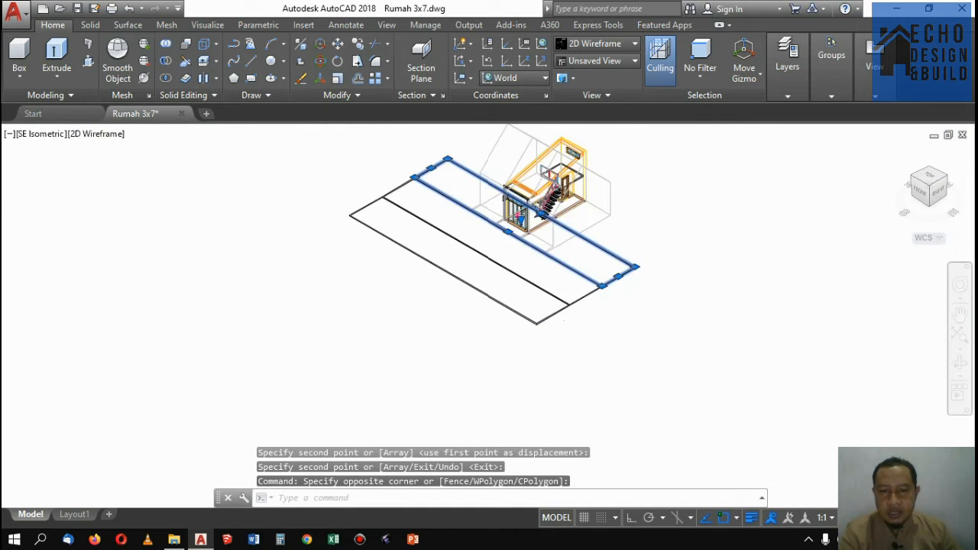
scroll(565, 344, up, 2)
click(560, 320)
click(561, 284)
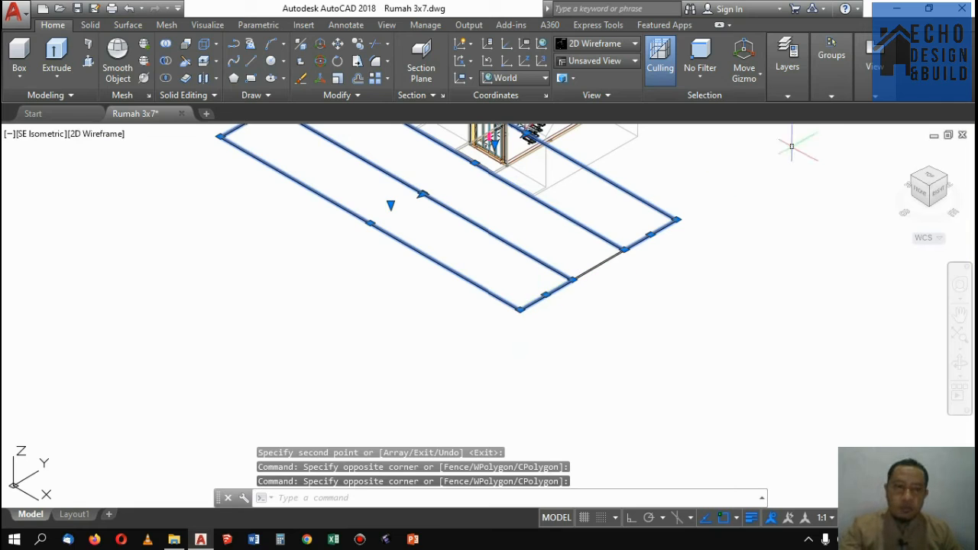
Step: Look through the existing layers and create a new layer named rumput
click(790, 88)
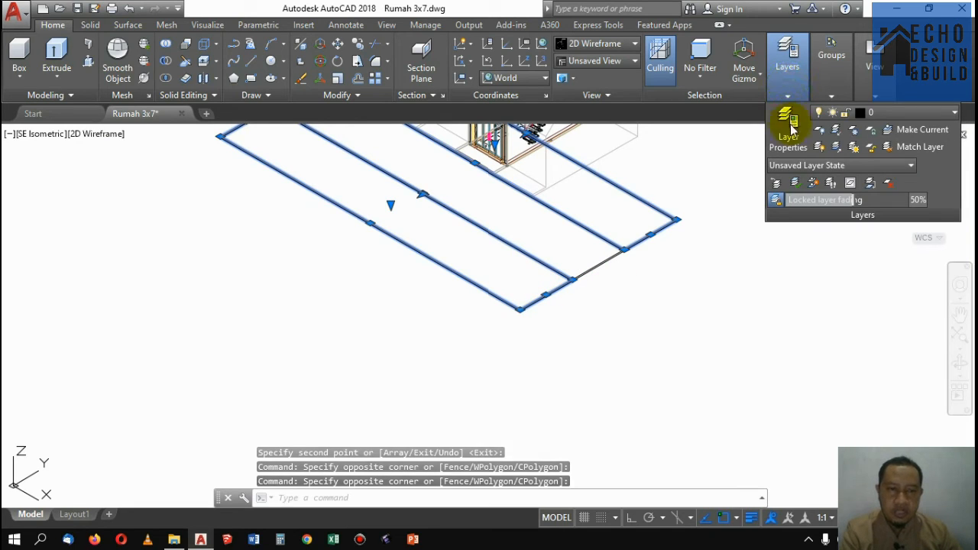
click(888, 114)
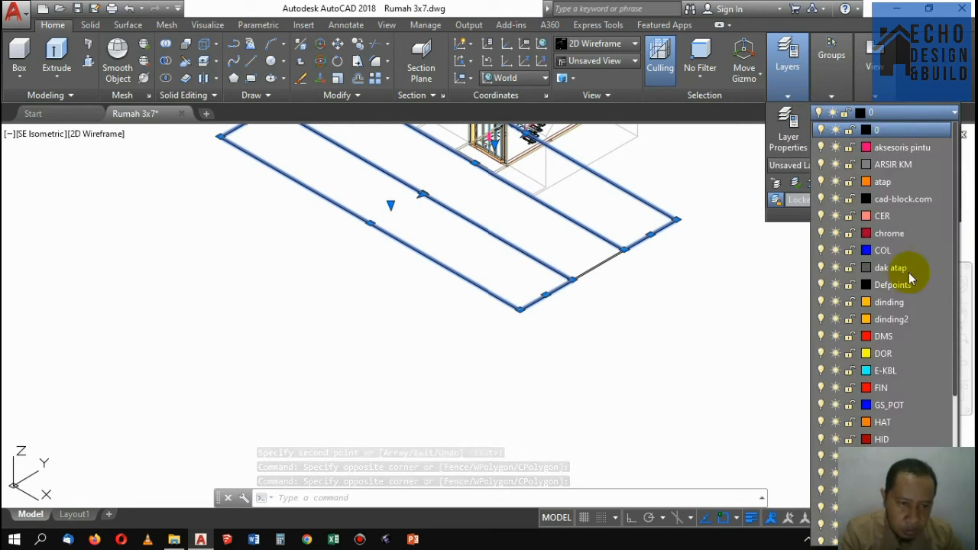
scroll(912, 306, down, 5)
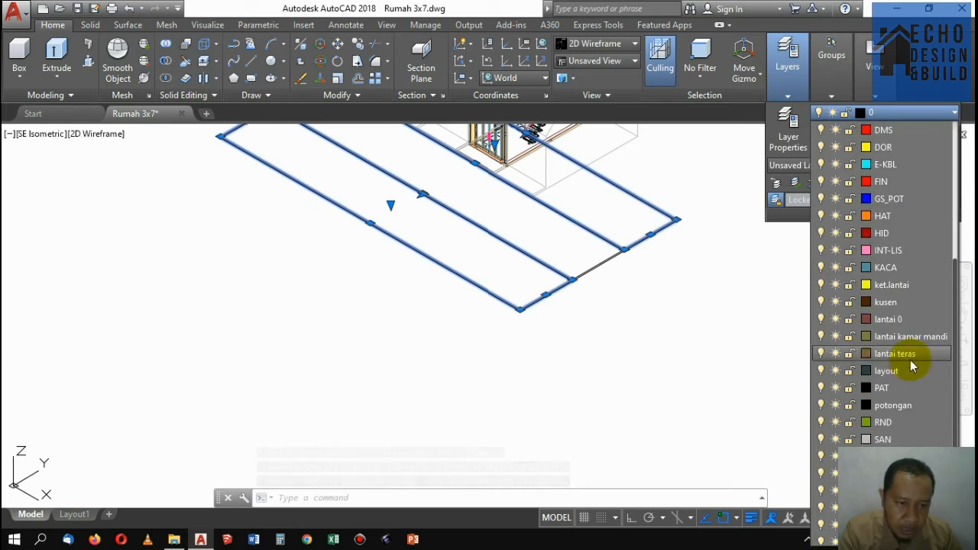
click(785, 136)
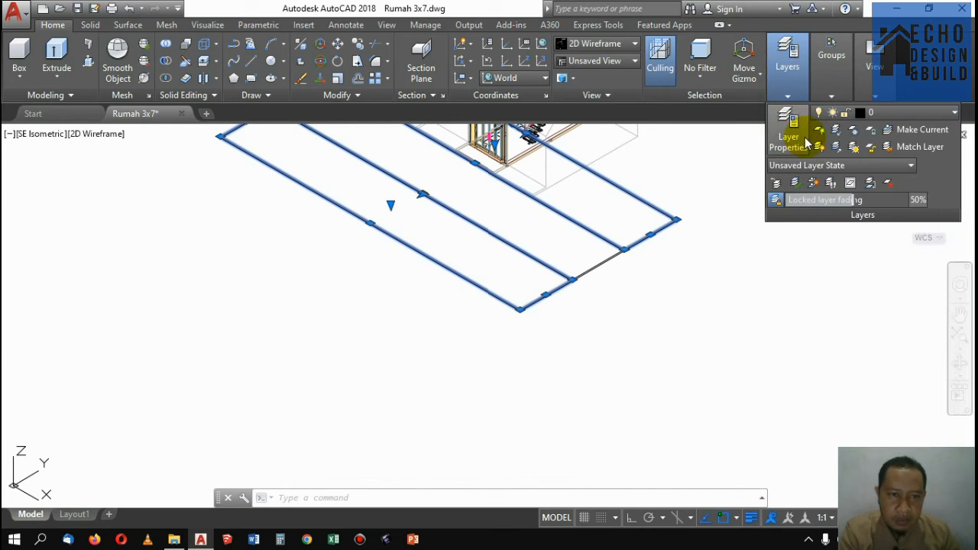
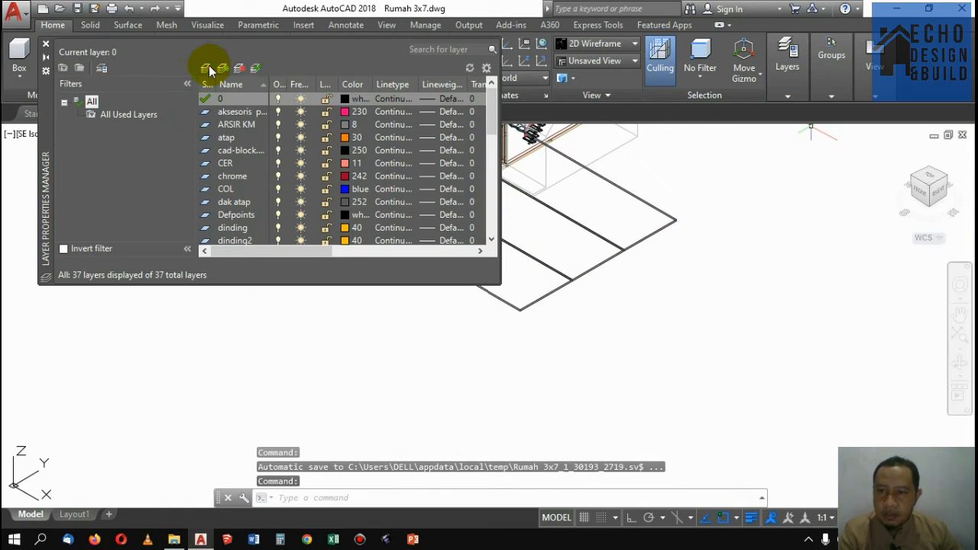
click(207, 69)
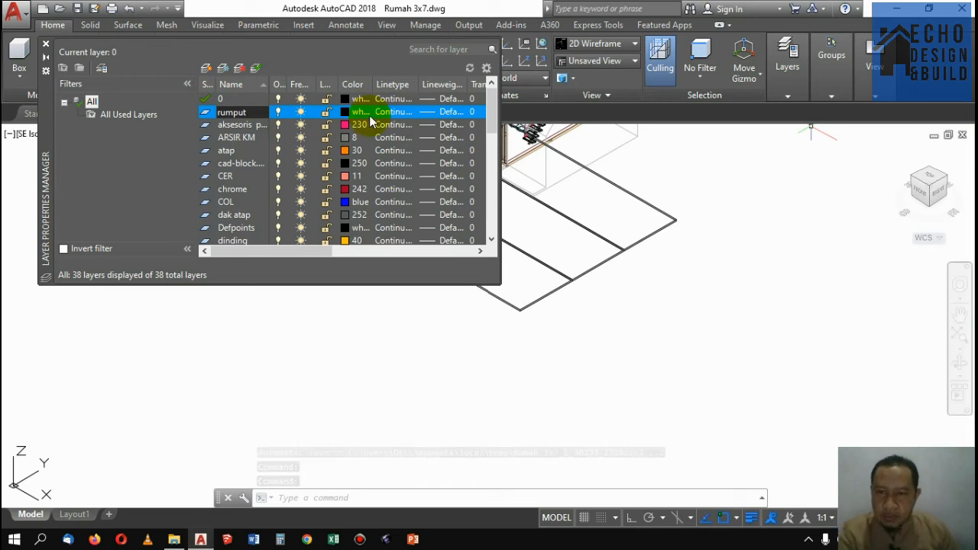
Step: Set the rumput layer's color to index 86 and close the layer manager
click(344, 112)
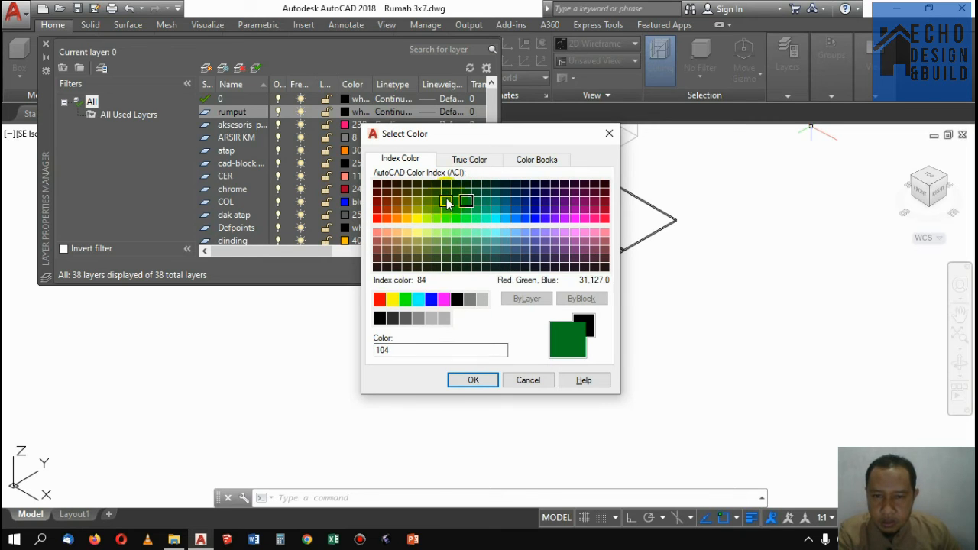
click(473, 380)
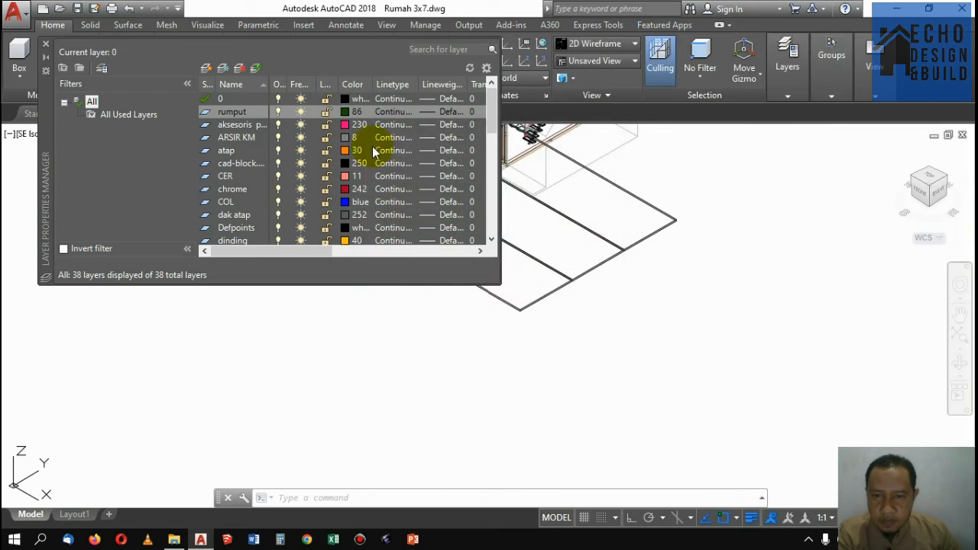
click(43, 39)
click(39, 50)
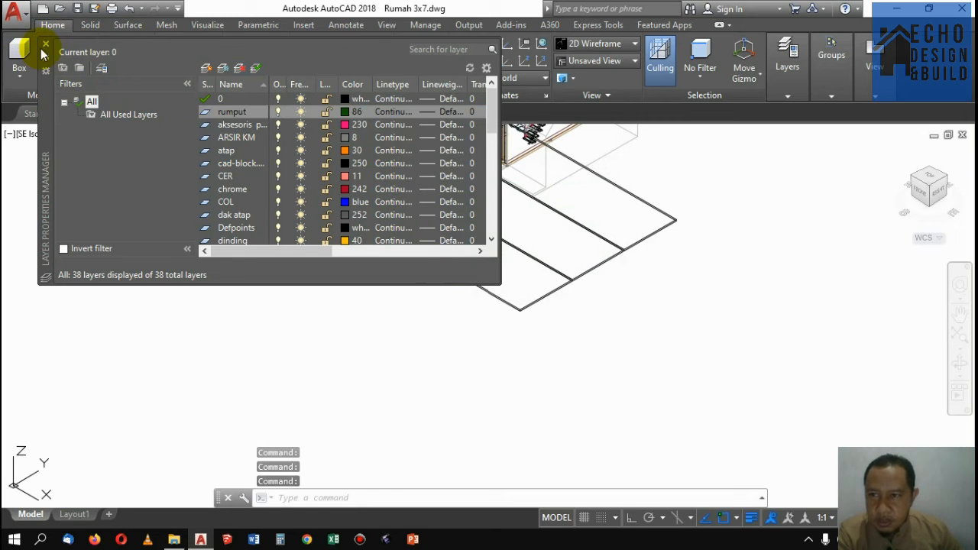
Step: Assign the rearmost and frontmost long slabs to the rumput layer, leaving the middle slab on its own layer
click(672, 219)
click(654, 247)
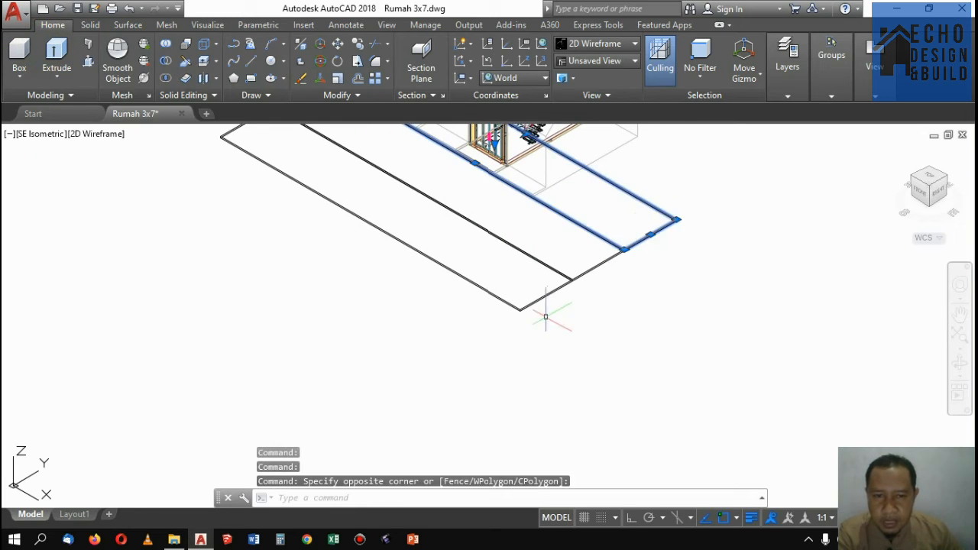
click(556, 325)
click(526, 299)
mouse_move(790, 82)
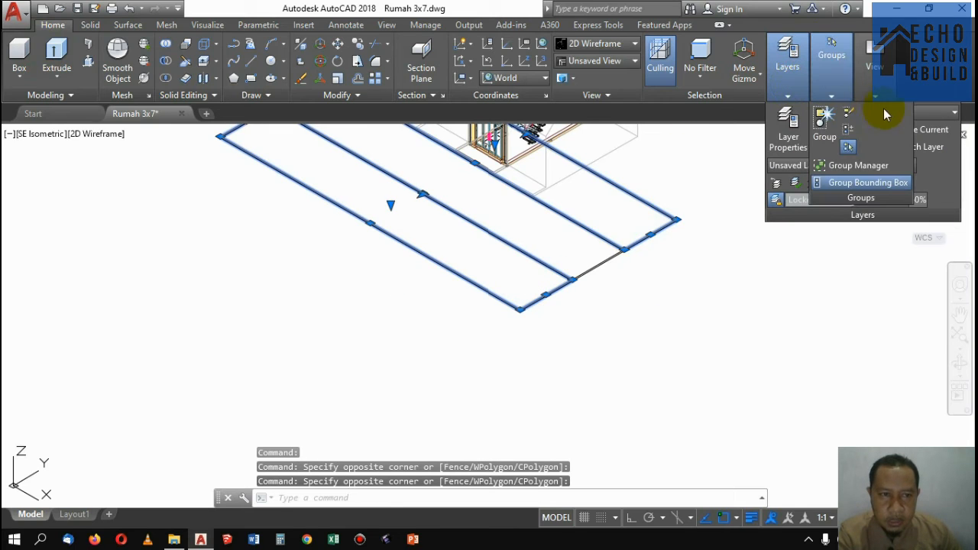
click(927, 113)
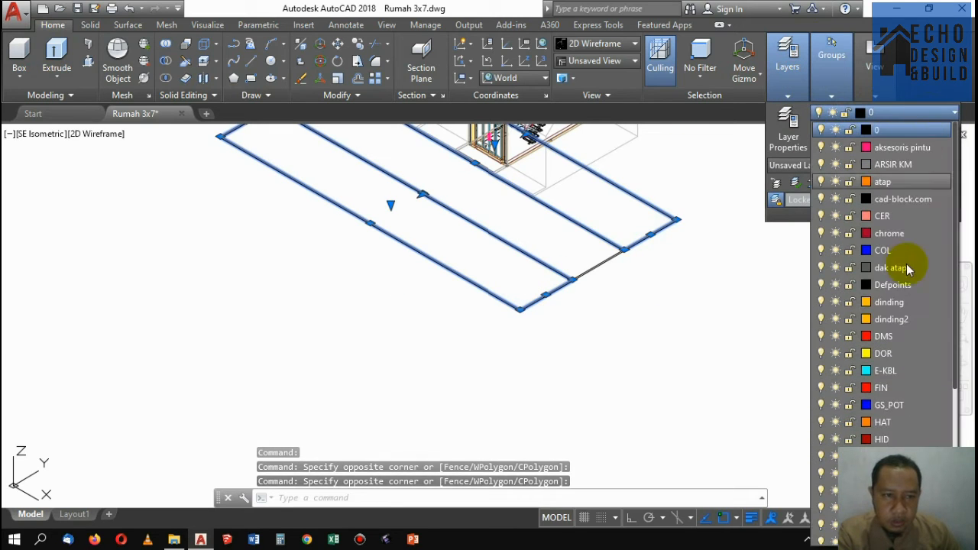
scroll(902, 405, down, 3)
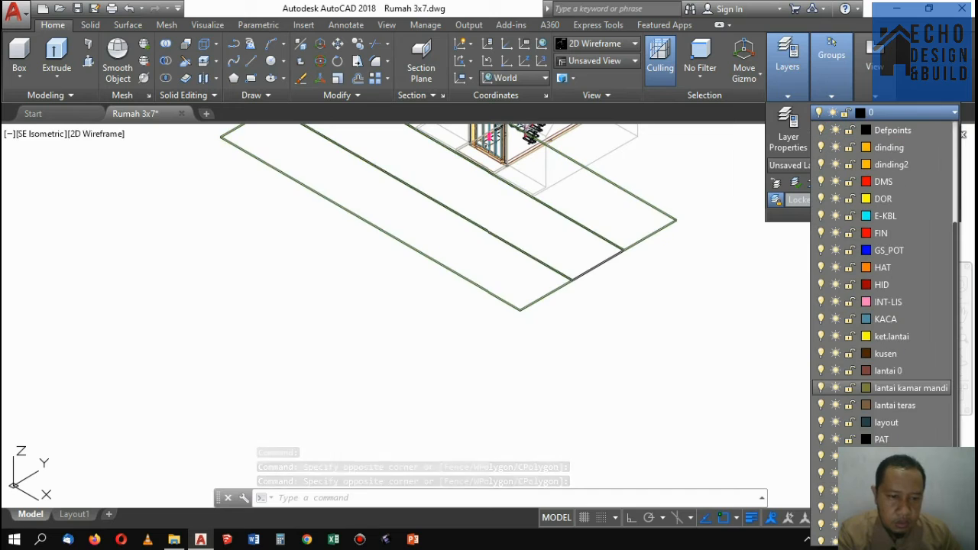
click(886, 436)
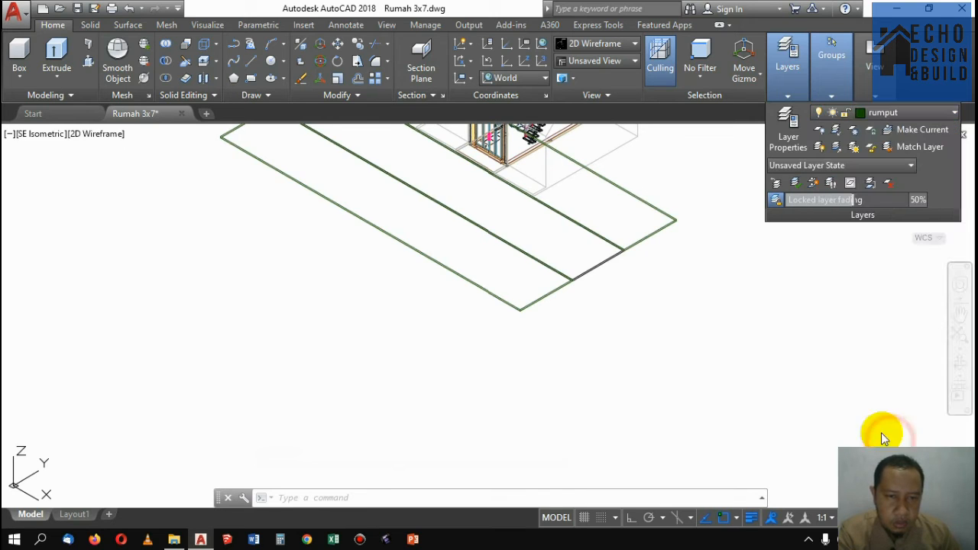
key(Escape)
Step: Delete the frontmost rumput slab, keeping the rear grass slab and the slab in front of it
scroll(576, 277, up, 4)
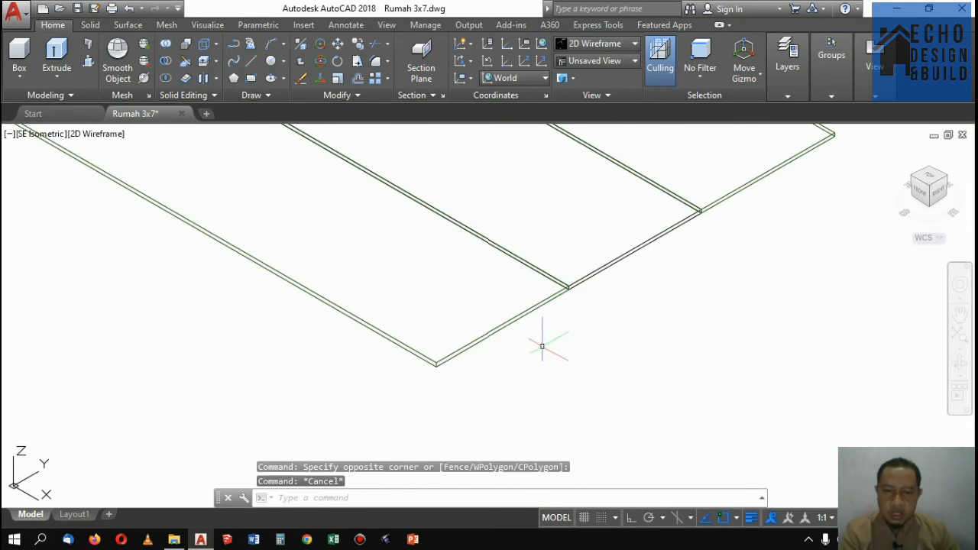
click(542, 343)
click(480, 288)
key(Delete)
scroll(505, 284, down, 4)
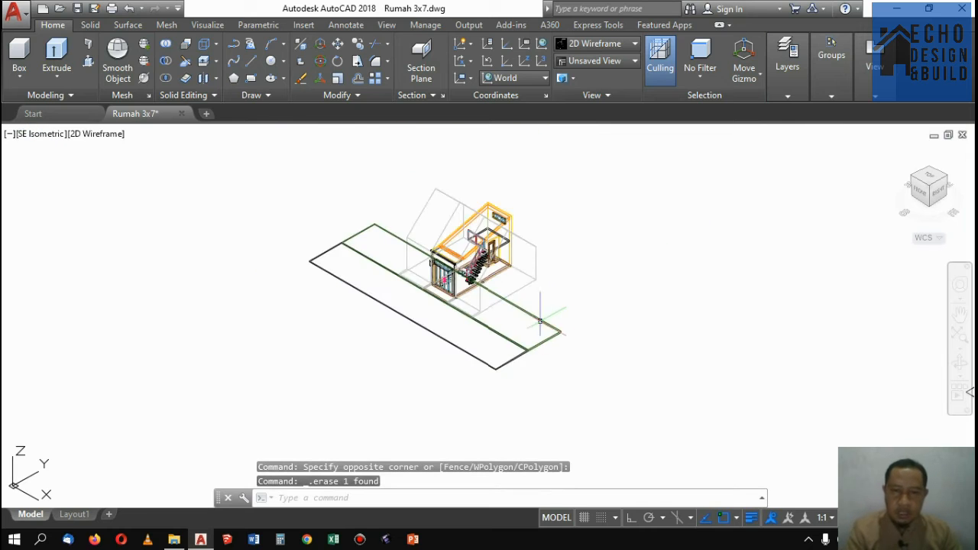
Step: From the NE isometric view, presspull the grass slab's rear face backward until the slab extends beyond the house and neighbour blocks
click(584, 402)
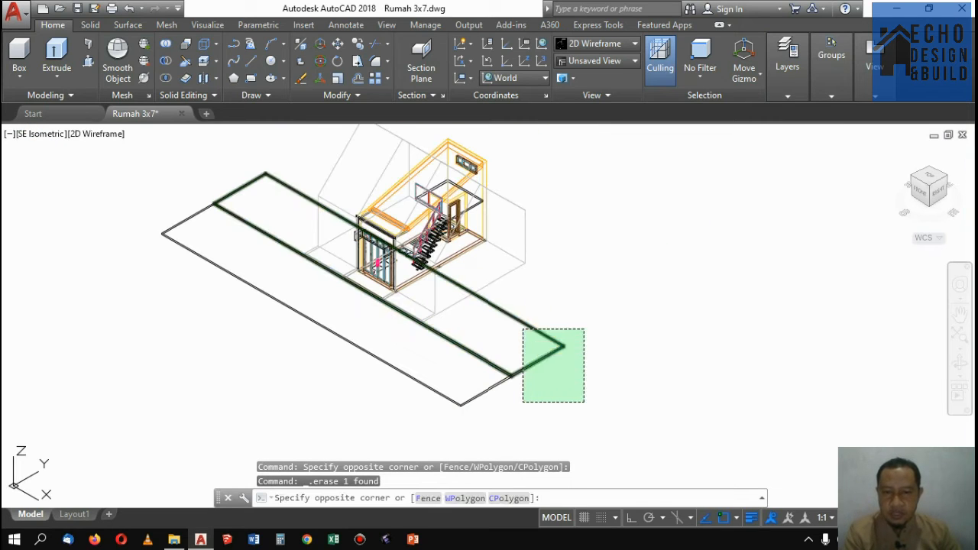
click(948, 177)
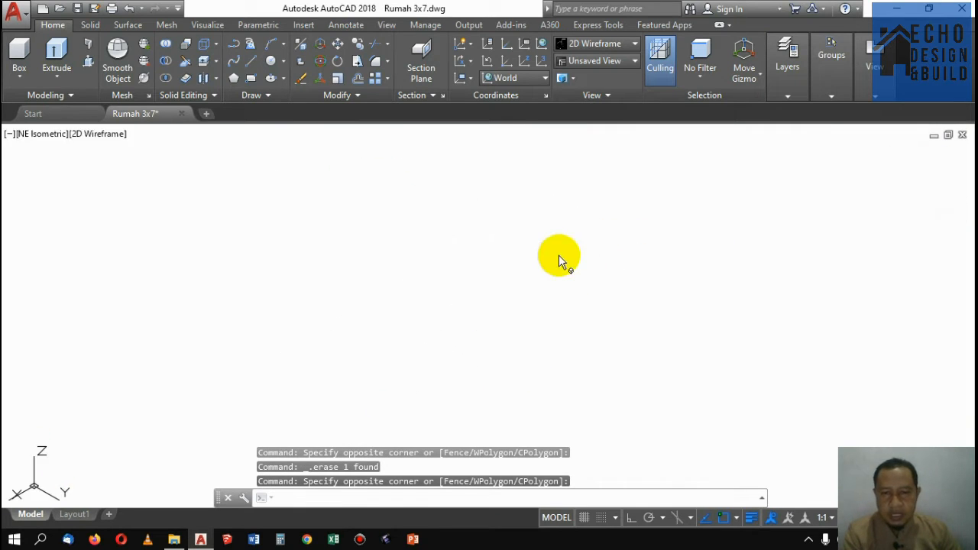
scroll(513, 279, up, 5)
scroll(505, 268, down, 6)
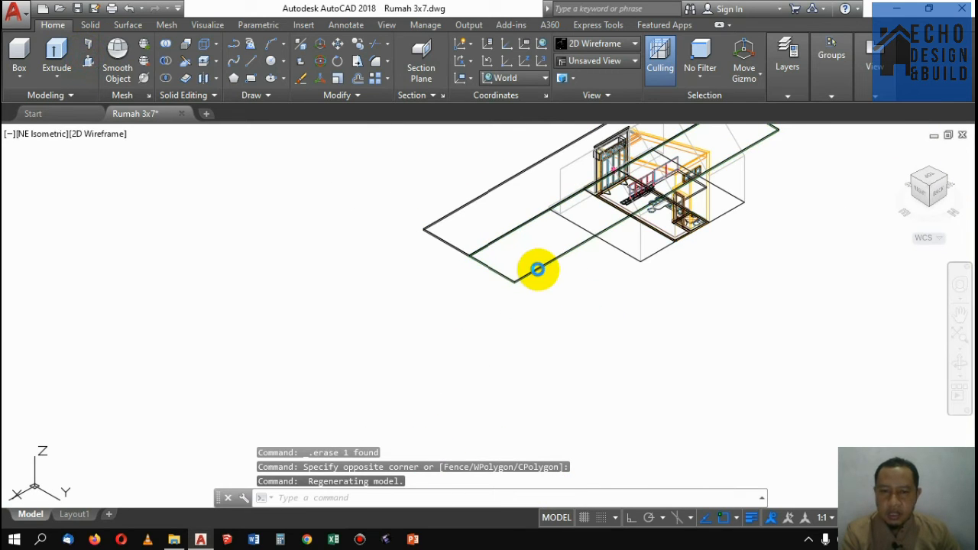
scroll(537, 271, up, 5)
scroll(501, 294, up, 7)
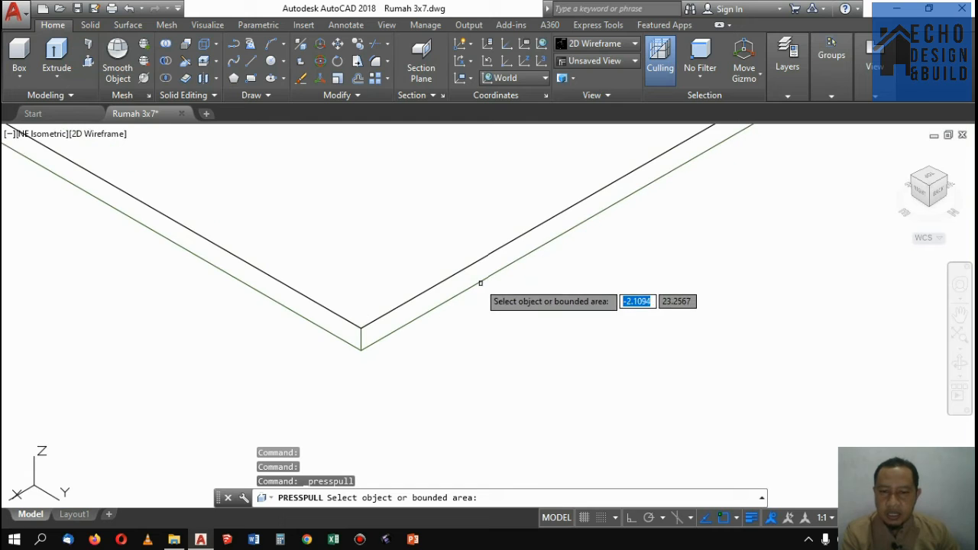
click(481, 277)
scroll(484, 279, down, 3)
scroll(489, 283, down, 5)
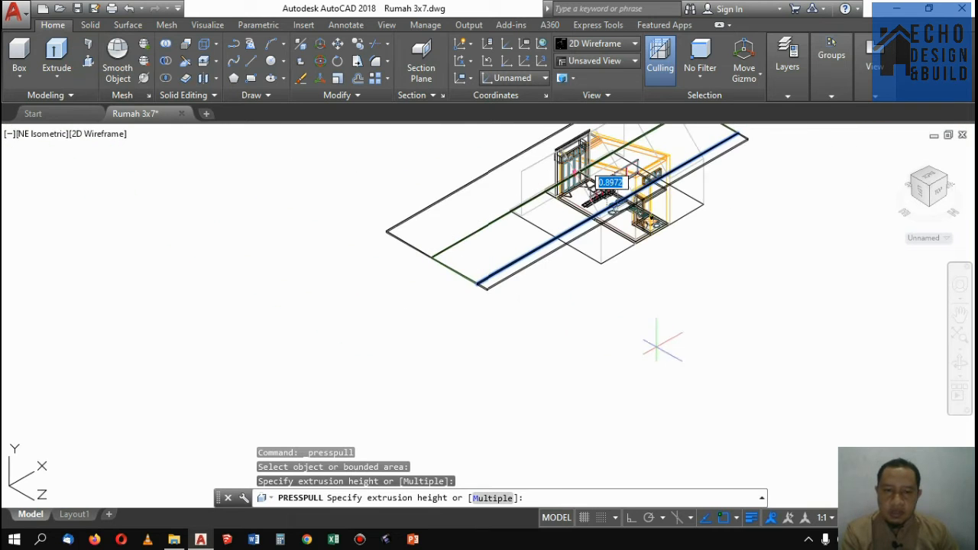
click(651, 315)
scroll(651, 315, up, 1)
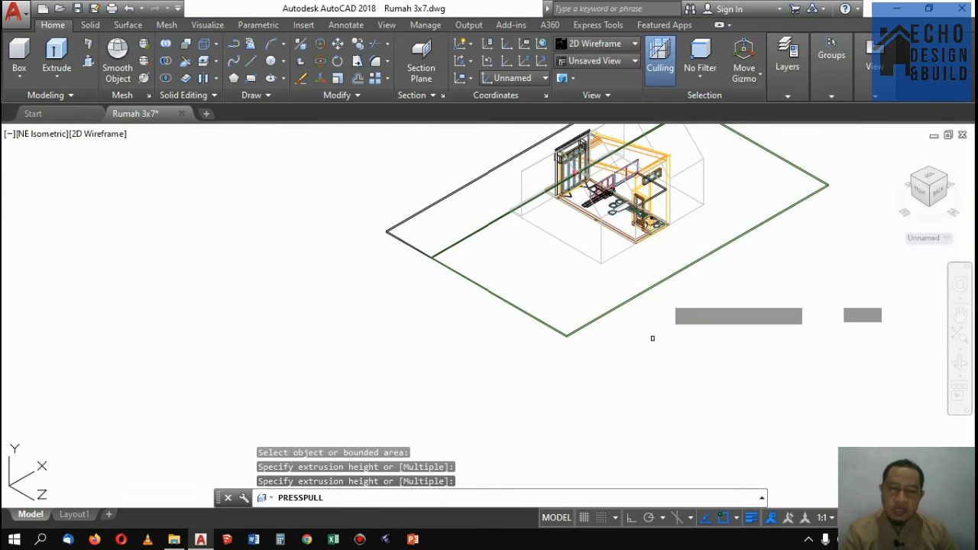
key(Escape)
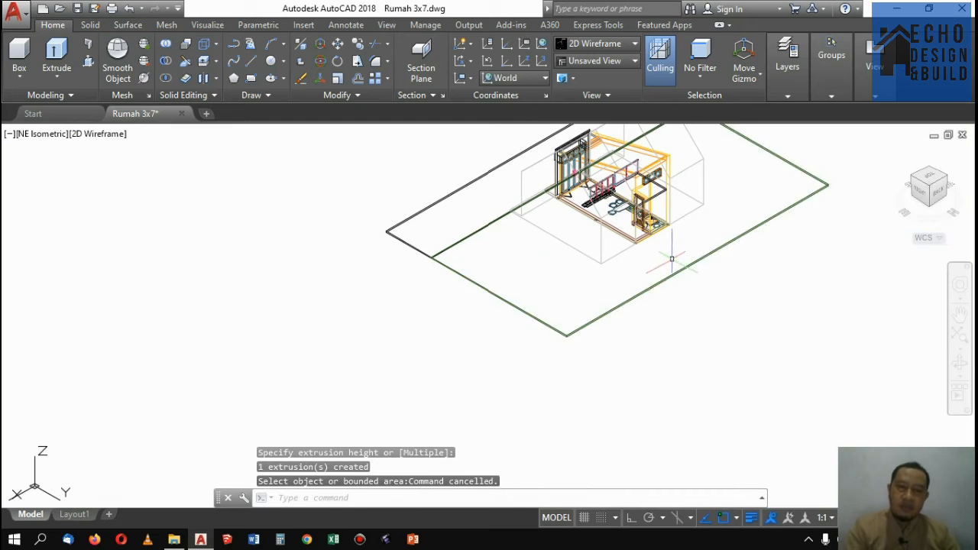
Step: Examine how the extended grass slab surrounds the house and the gabled neighbour blocks
scroll(694, 225, down, 3)
scroll(667, 263, up, 8)
scroll(596, 256, down, 8)
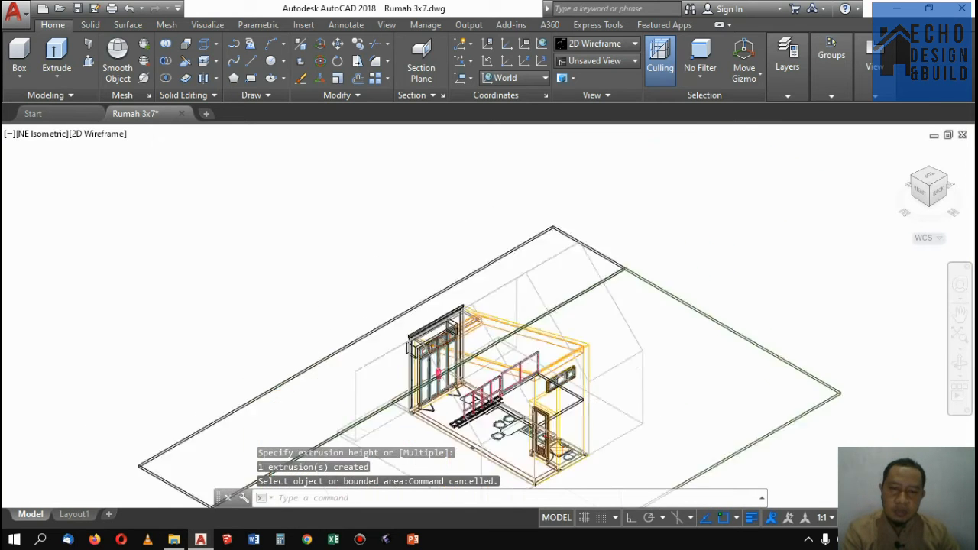
scroll(672, 244, up, 3)
scroll(644, 236, down, 2)
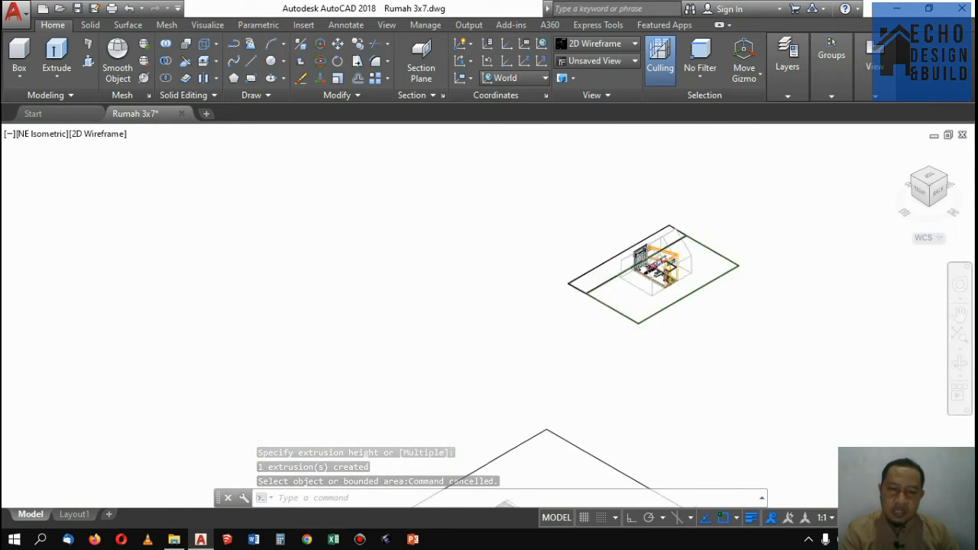
scroll(718, 245, up, 4)
scroll(711, 248, down, 4)
scroll(680, 265, up, 4)
scroll(640, 282, down, 2)
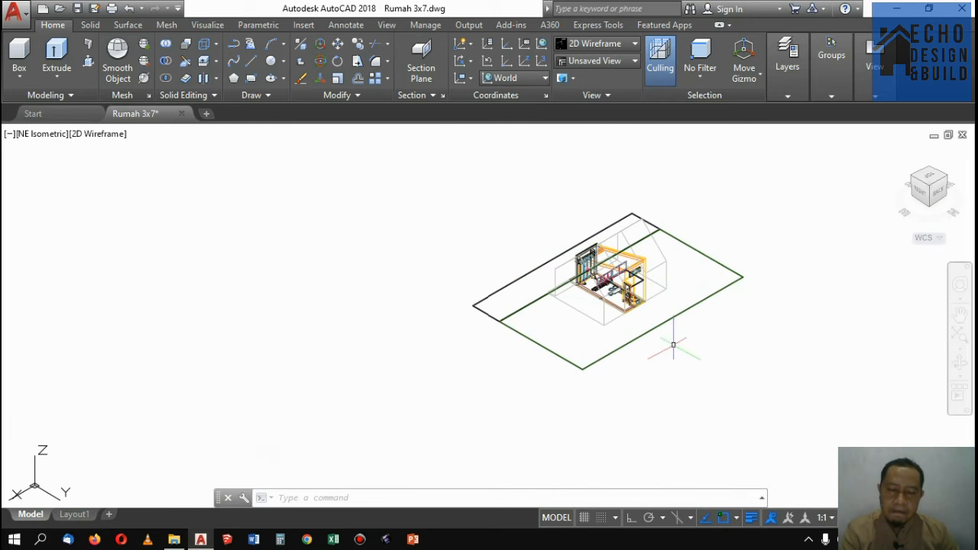
scroll(673, 346, down, 2)
scroll(622, 285, up, 5)
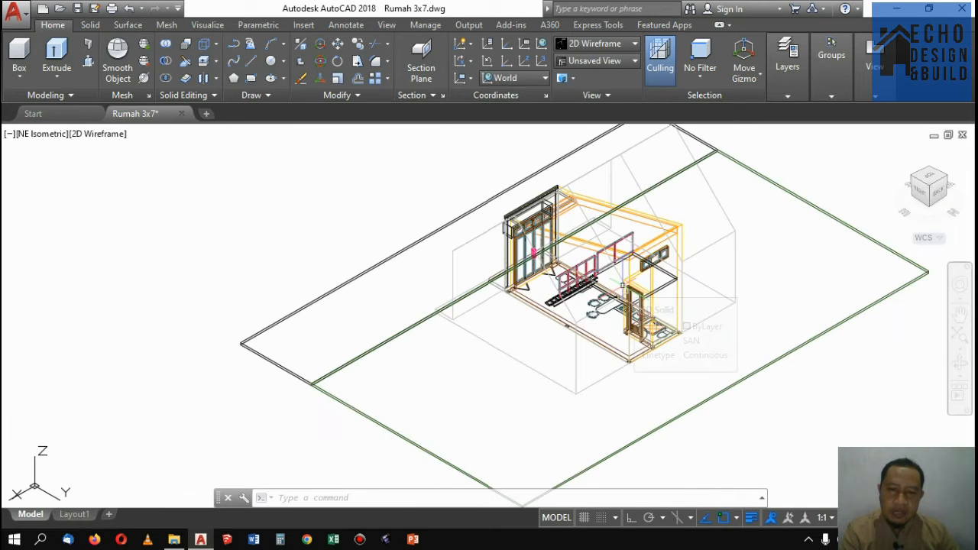
scroll(634, 290, down, 7)
scroll(716, 247, up, 4)
scroll(601, 306, down, 4)
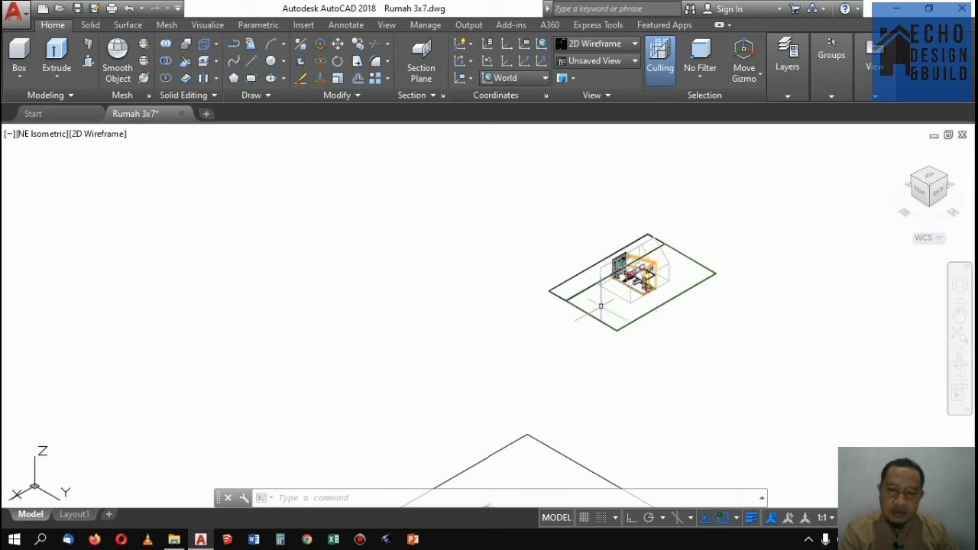
scroll(601, 306, up, 6)
scroll(561, 284, down, 3)
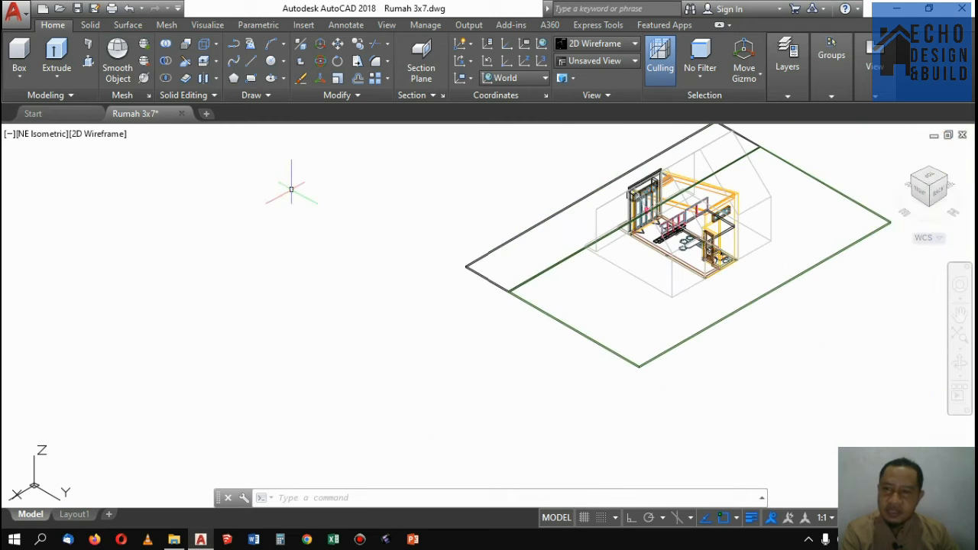
Step: Start a Polysolid wall with height 3 and left justification
click(88, 50)
scroll(764, 176, up, 5)
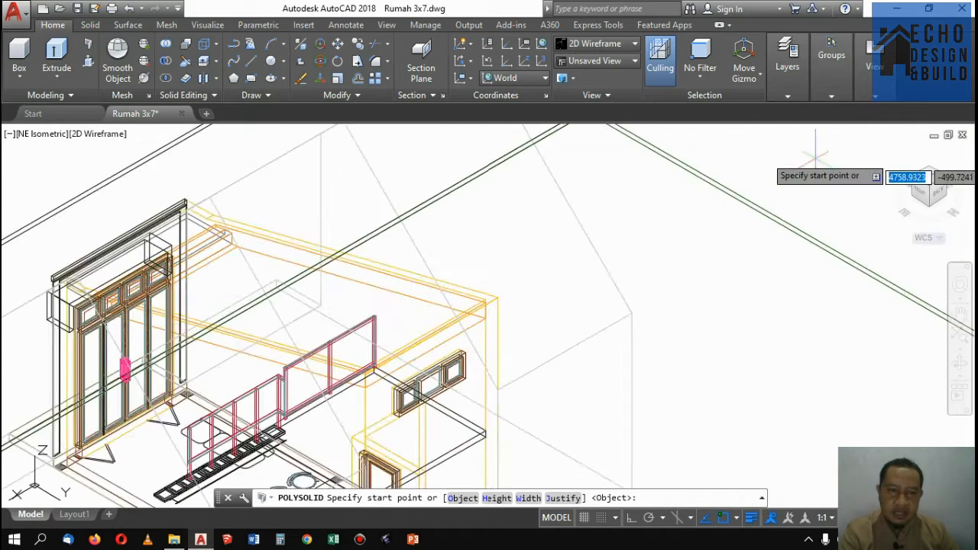
scroll(509, 265, down, 3)
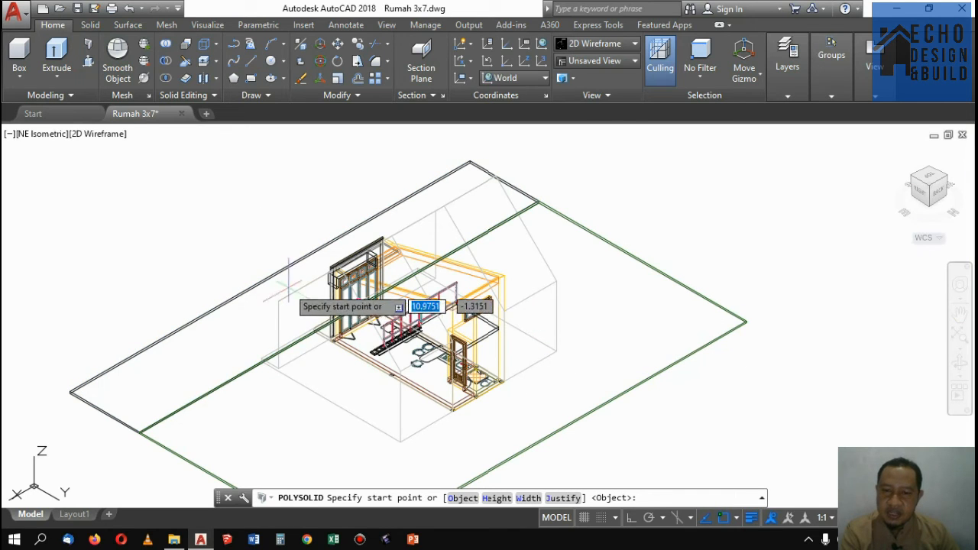
scroll(624, 205, up, 5)
scroll(283, 203, up, 2)
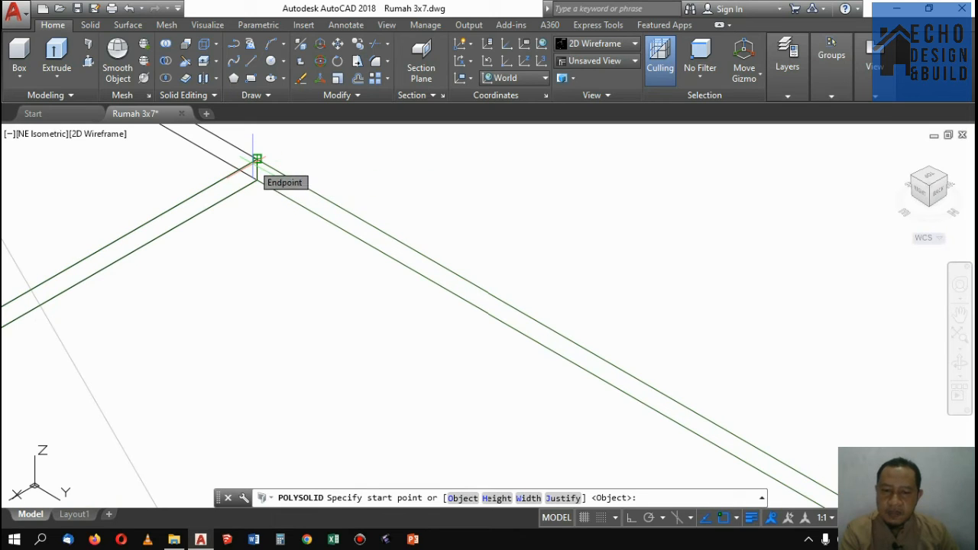
key(Return)
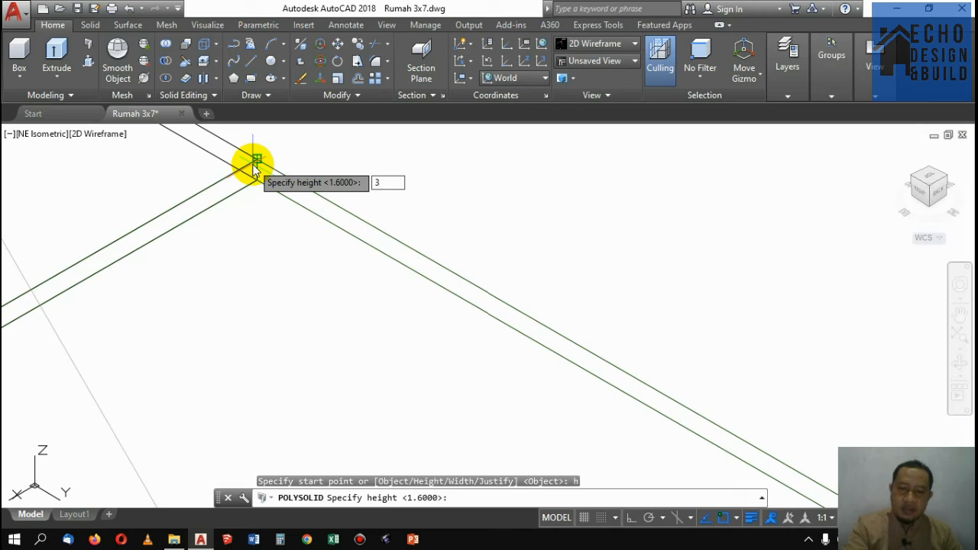
key(Return)
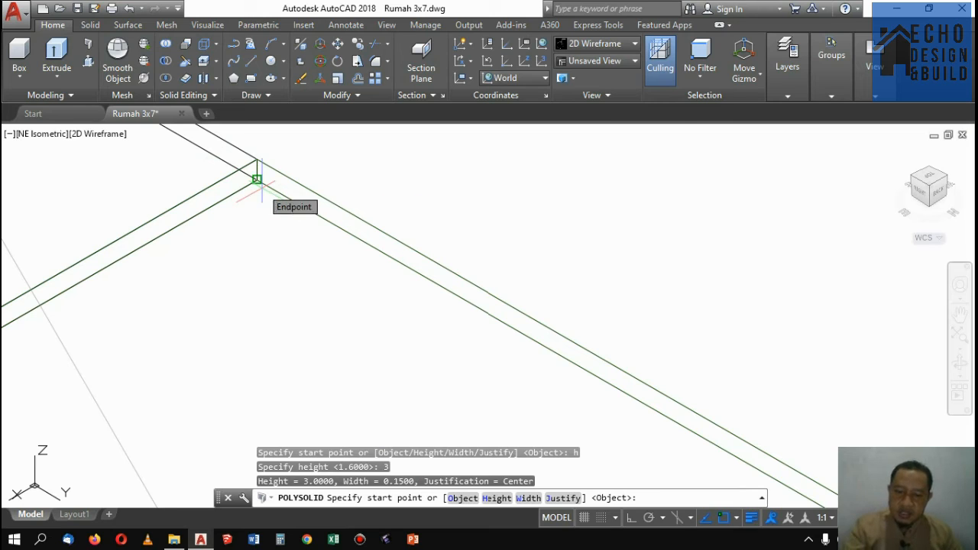
key(Return)
text(l)
key(Return)
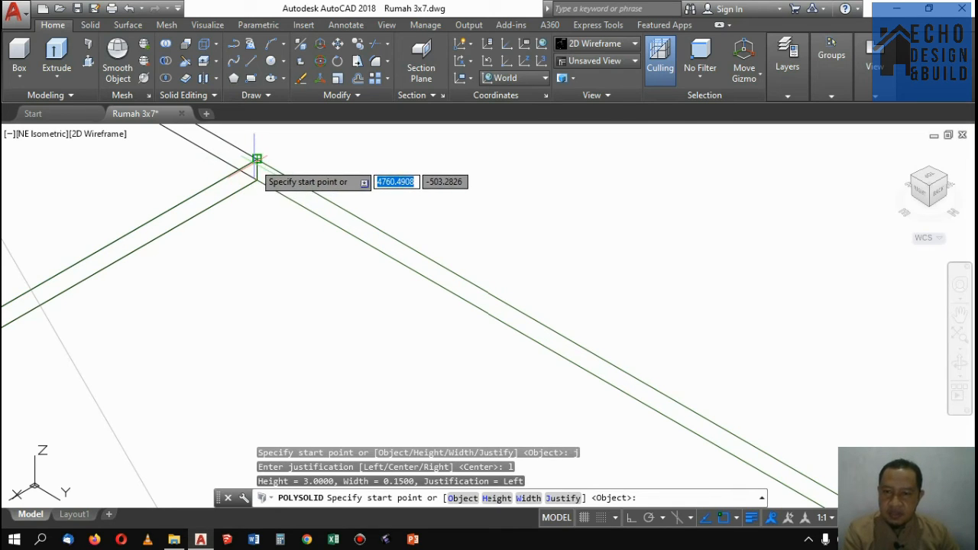
Step: Run the Polysolid wall through the grass slab's corners along one side, the rear and the other side, leaving the front open
click(257, 159)
scroll(258, 172, down, 6)
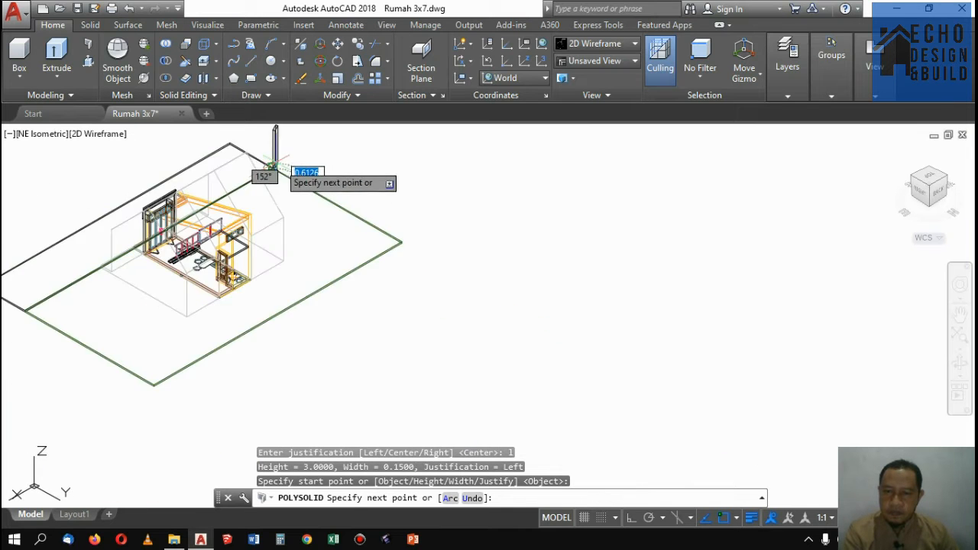
scroll(391, 220, up, 8)
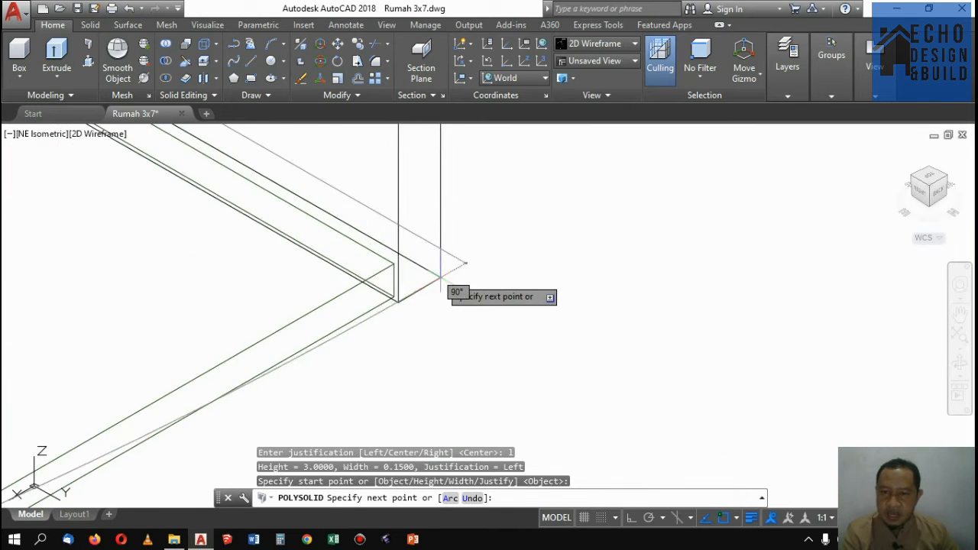
click(392, 260)
scroll(392, 260, down, 8)
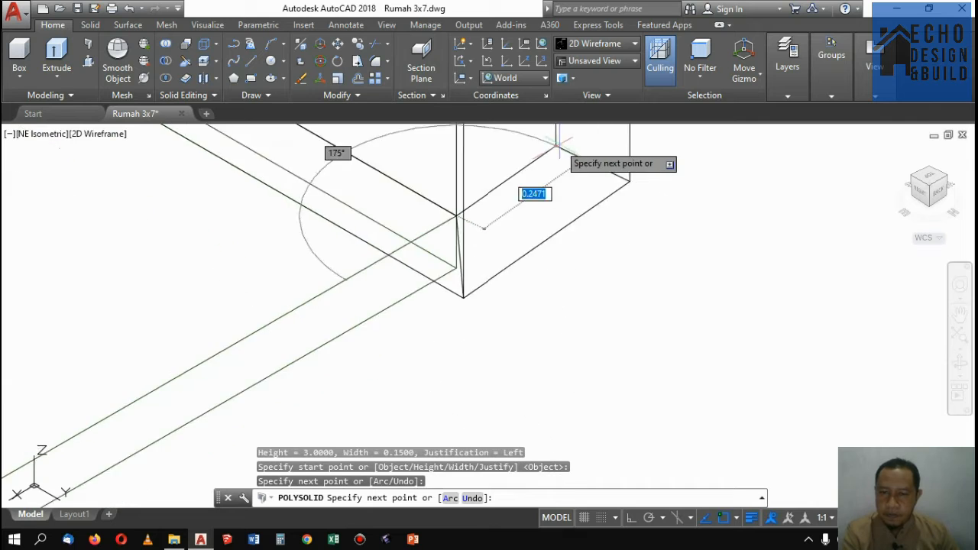
scroll(535, 151, down, 3)
scroll(585, 137, up, 8)
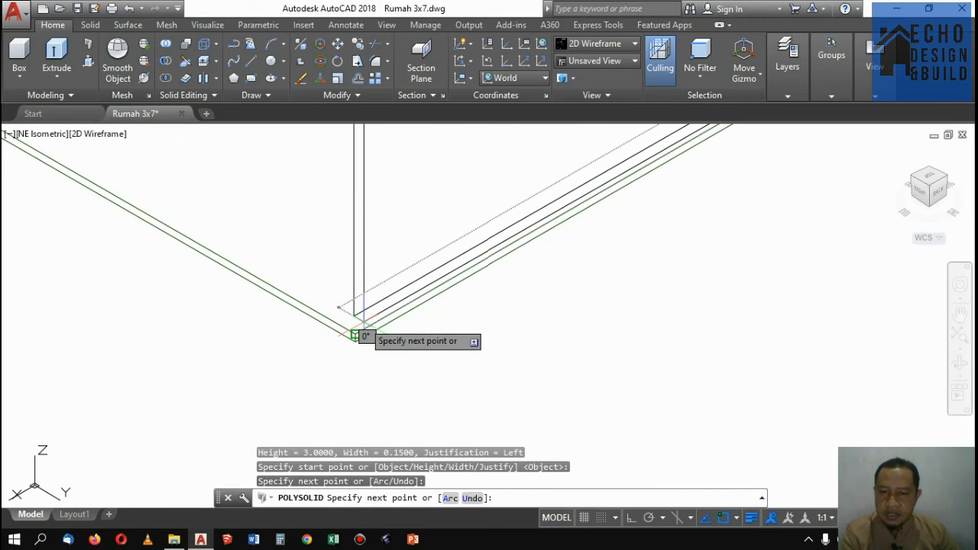
click(356, 337)
scroll(464, 310, down, 6)
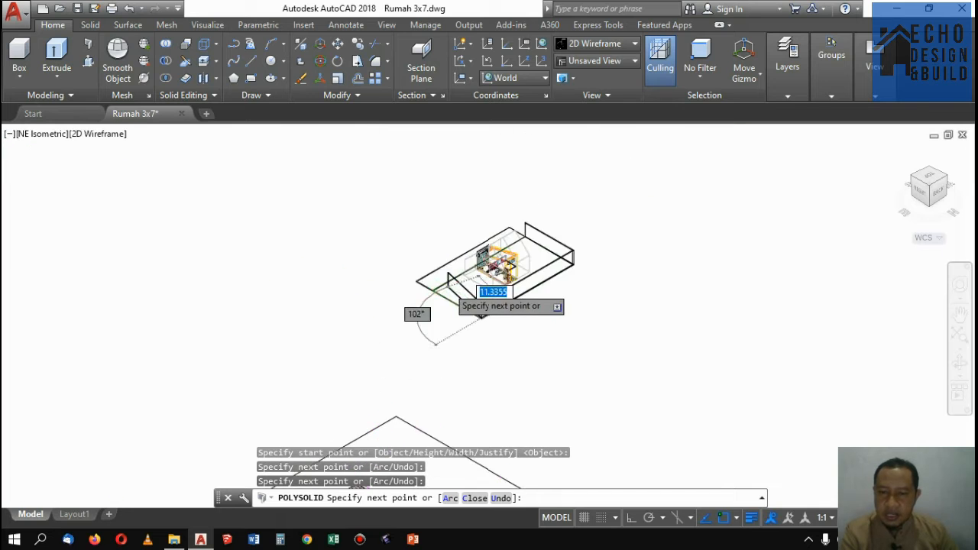
scroll(397, 296, up, 3)
scroll(397, 298, up, 6)
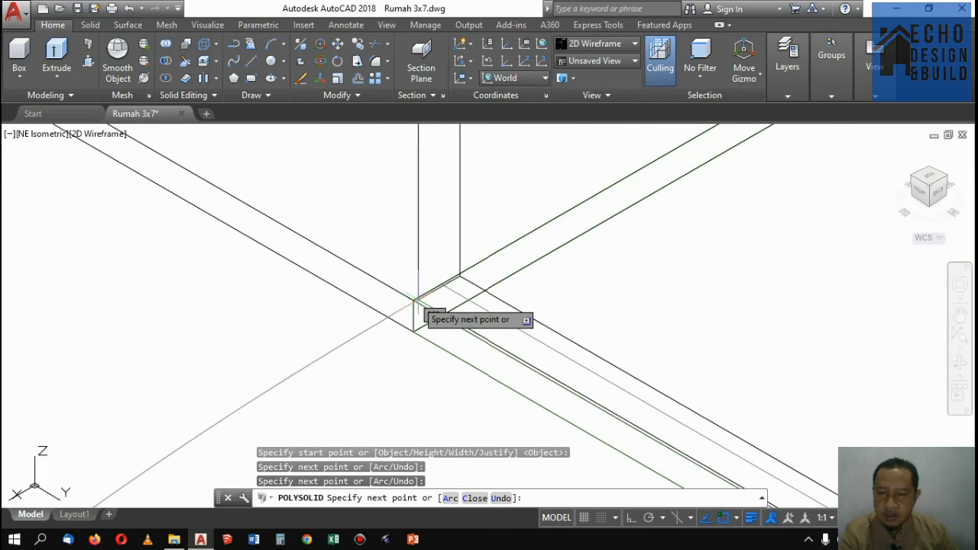
click(413, 301)
scroll(436, 292, down, 7)
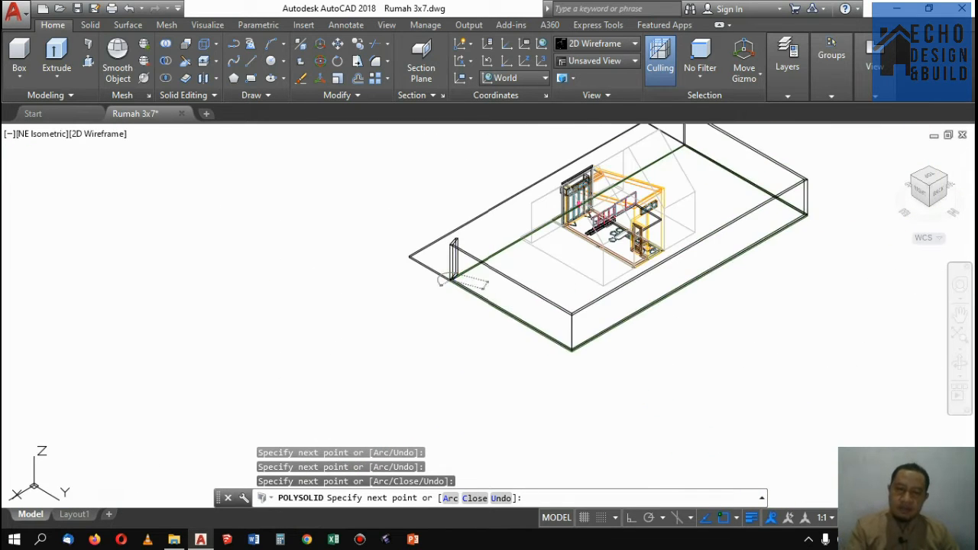
key(Return)
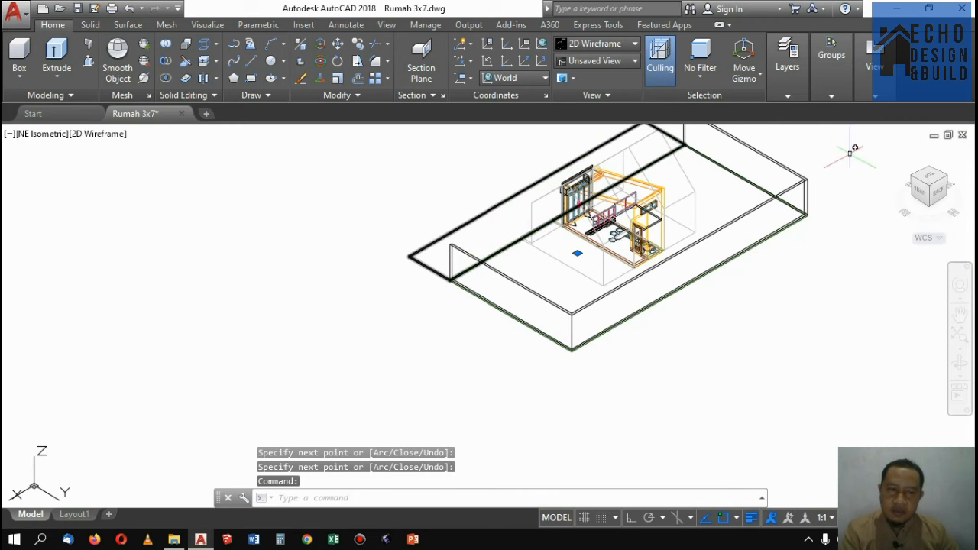
Step: From the SE isometric view, examine the three-sided perimeter wall around the house and clear the neighbour block selection
click(913, 179)
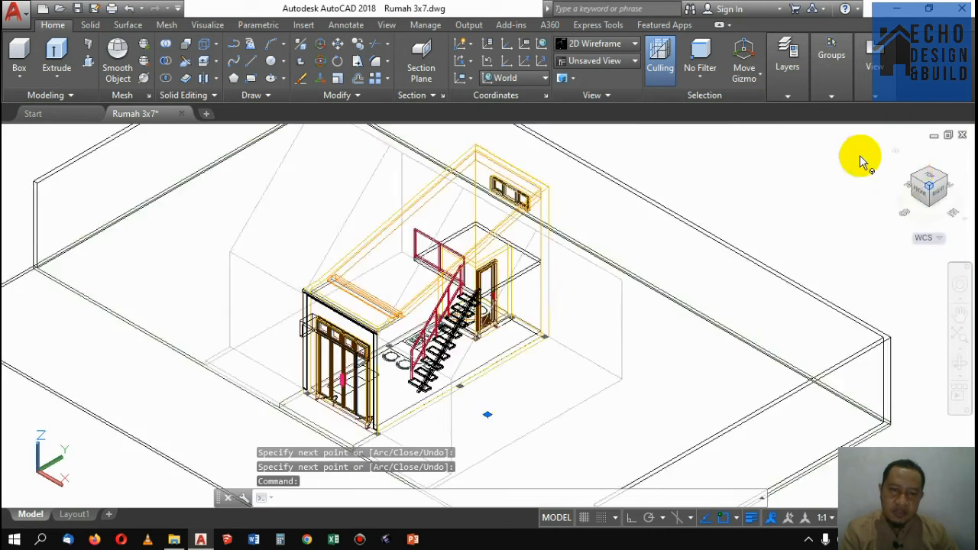
scroll(425, 298, down, 5)
scroll(425, 298, up, 4)
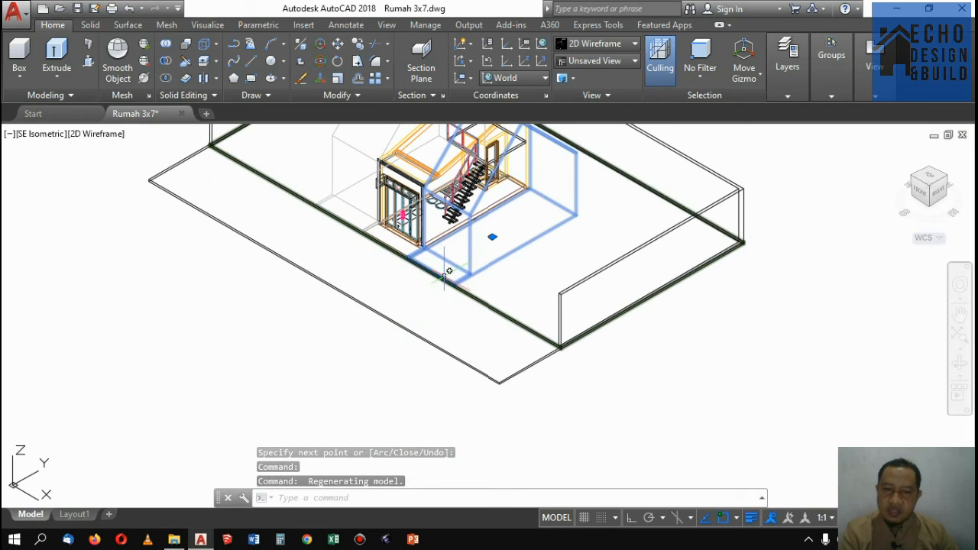
scroll(483, 268, down, 4)
scroll(533, 226, up, 4)
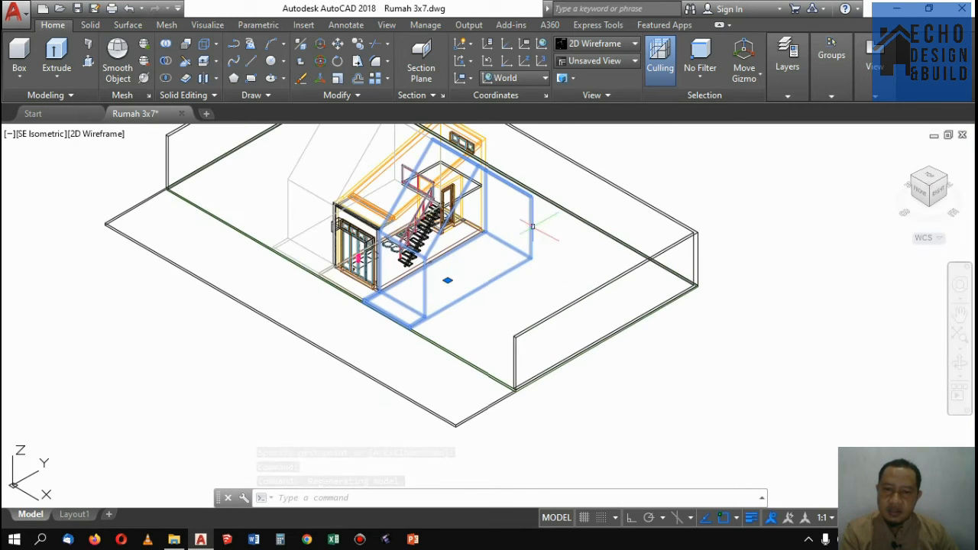
scroll(586, 196, down, 4)
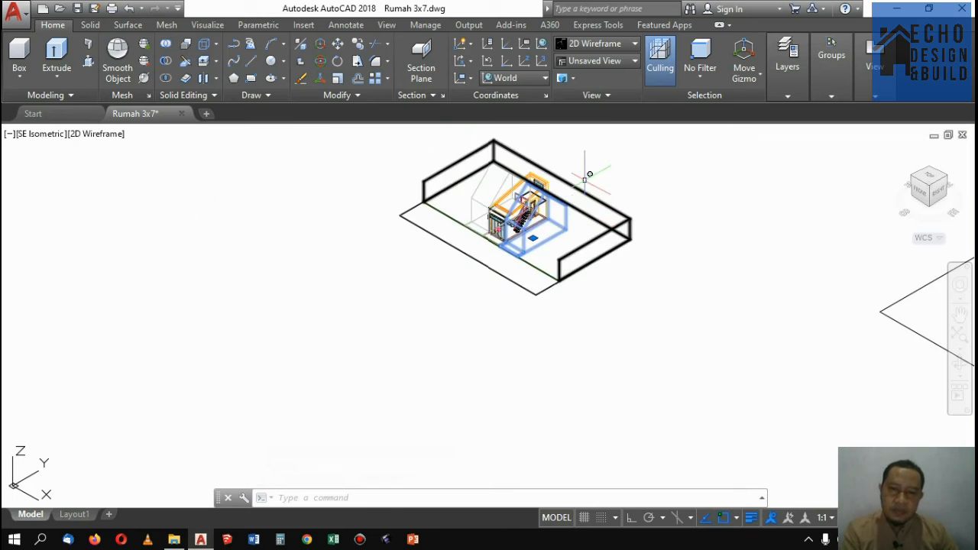
scroll(626, 221, up, 1)
scroll(666, 252, up, 3)
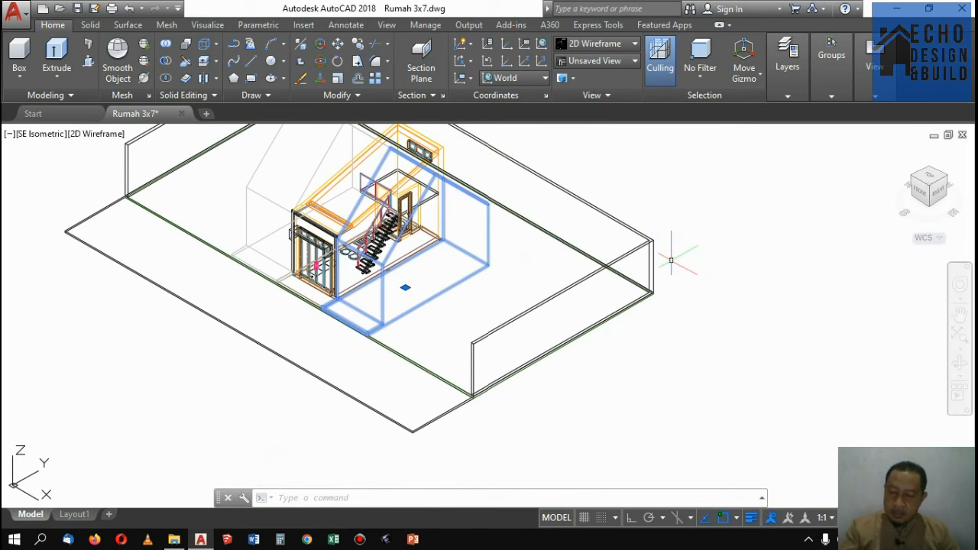
key(Escape)
Step: Copy the grass slab from its rear corner to the front slab's outer corner, placing a second grass area in front
scroll(561, 298, up, 5)
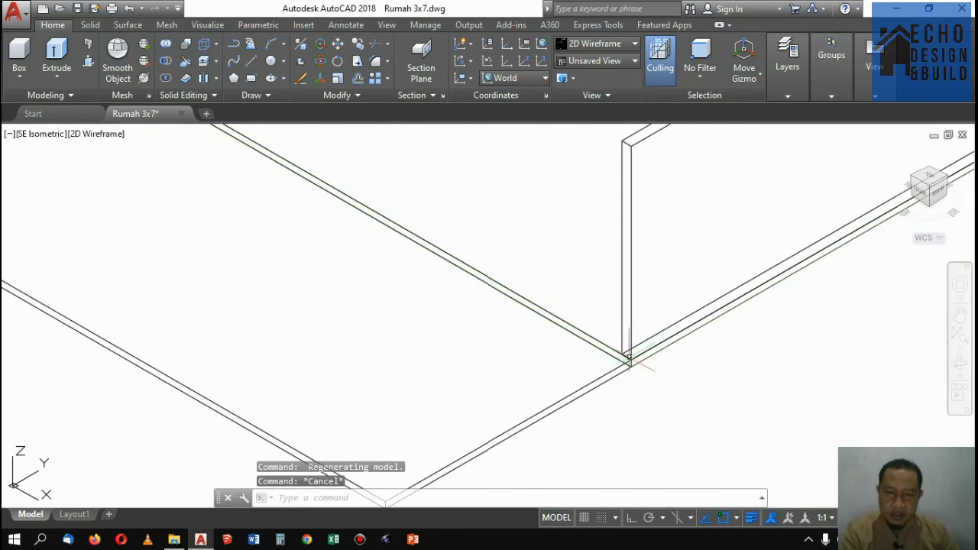
click(542, 344)
scroll(535, 337, down, 6)
scroll(453, 226, up, 3)
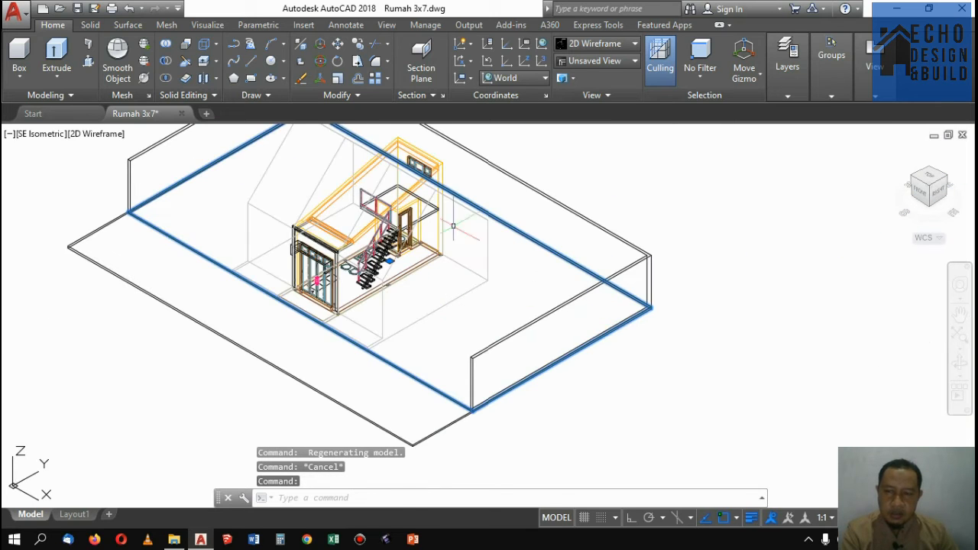
text(co)
key(Return)
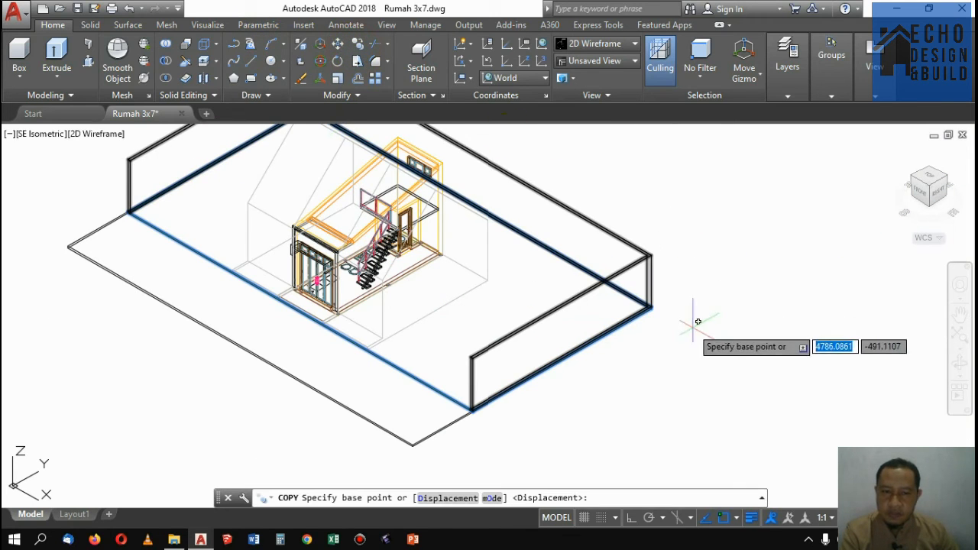
scroll(631, 279, up, 5)
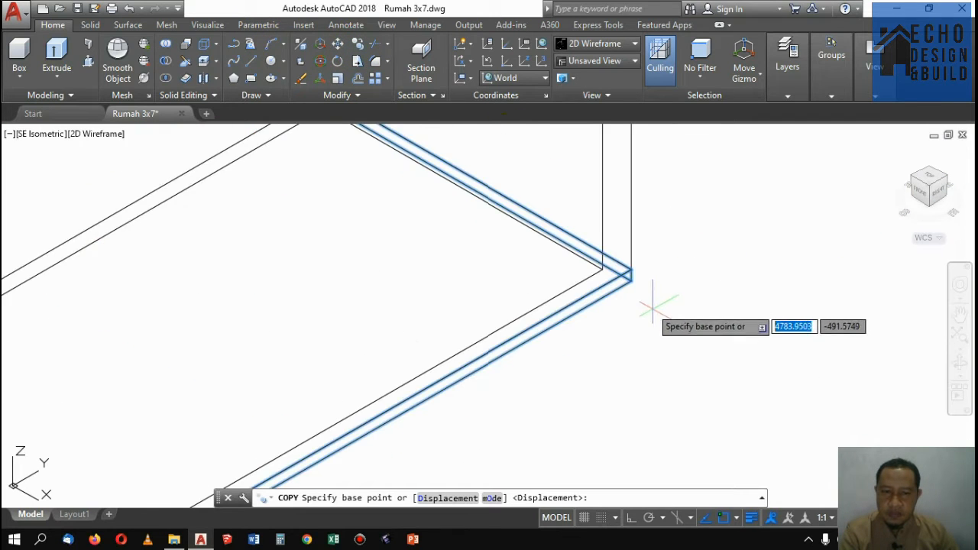
click(605, 257)
scroll(695, 196, down, 6)
scroll(596, 256, up, 5)
scroll(596, 257, up, 5)
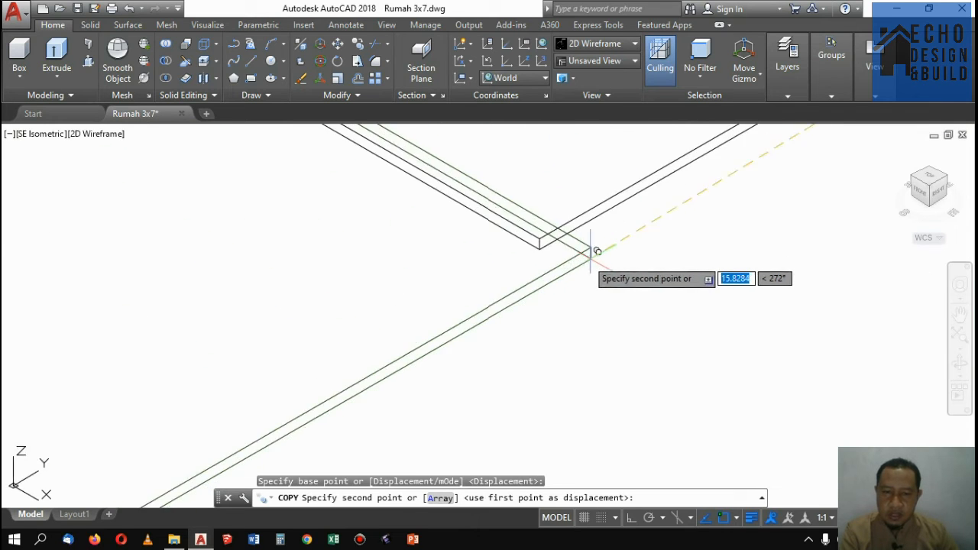
click(487, 232)
scroll(564, 298, down, 6)
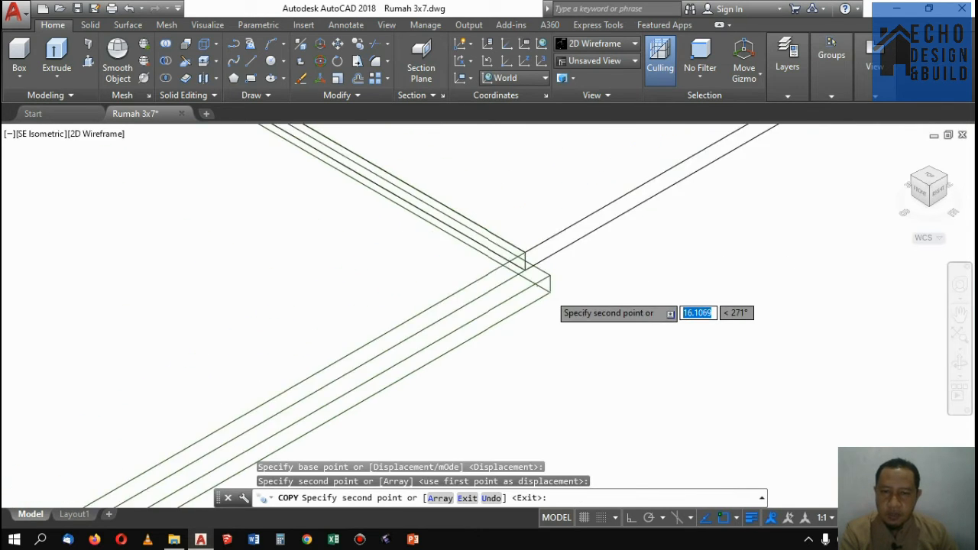
key(Return)
Step: Examine the site layout with both grass slabs, the front slab between them, the perimeter wall, the house and its neighbour blocks
scroll(566, 296, up, 5)
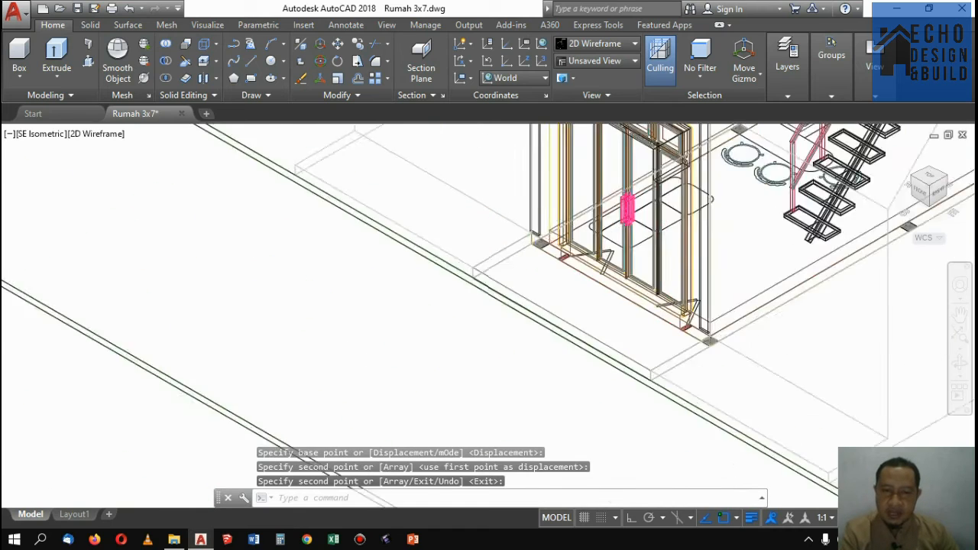
scroll(569, 272, down, 8)
scroll(573, 267, up, 5)
scroll(573, 268, down, 6)
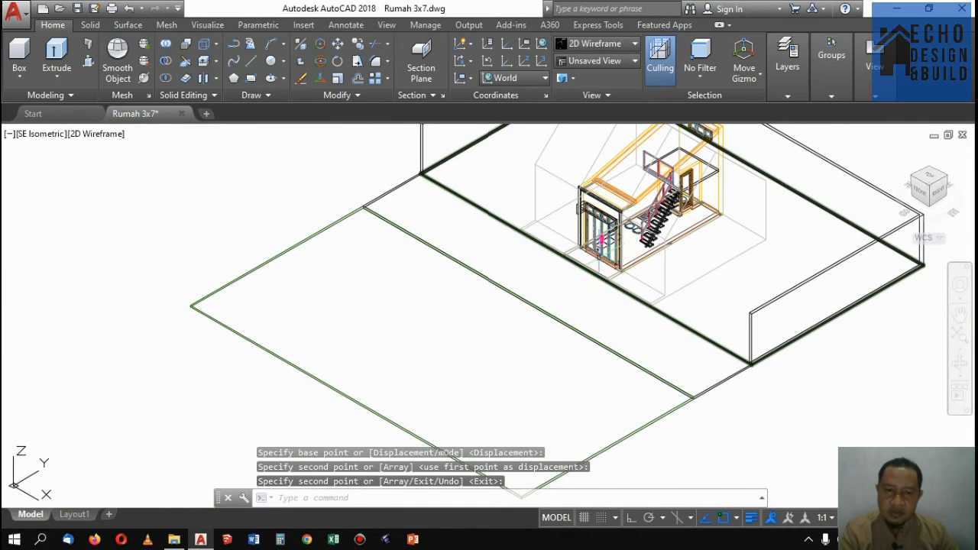
scroll(611, 290, up, 2)
scroll(650, 292, down, 2)
scroll(656, 294, up, 7)
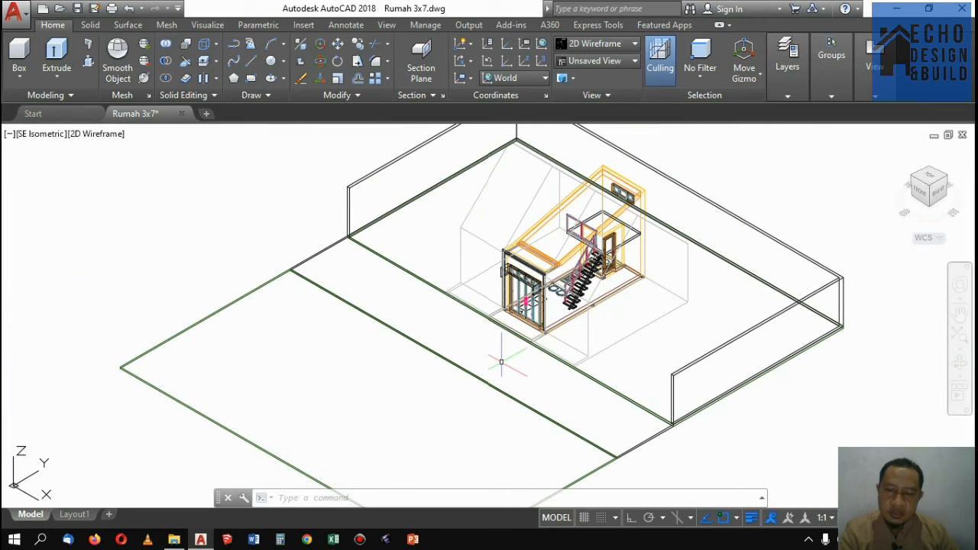
scroll(534, 334, down, 3)
scroll(578, 322, up, 3)
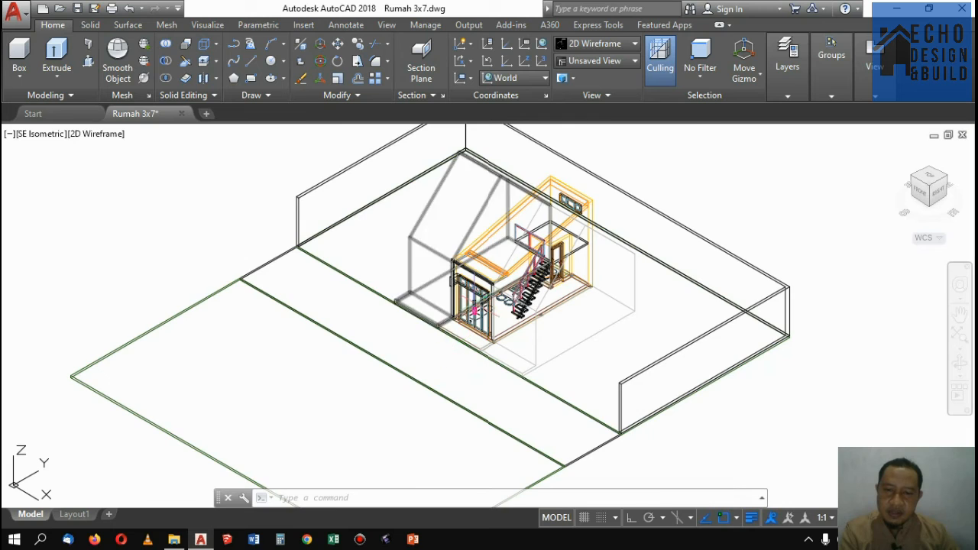
scroll(446, 350, up, 2)
scroll(445, 350, down, 5)
scroll(446, 350, up, 4)
scroll(593, 268, down, 2)
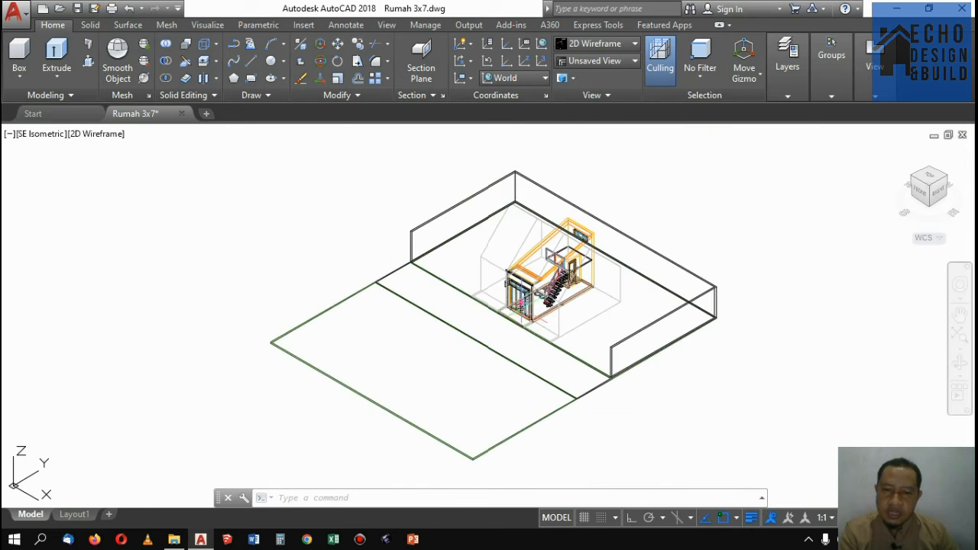
scroll(476, 266, up, 2)
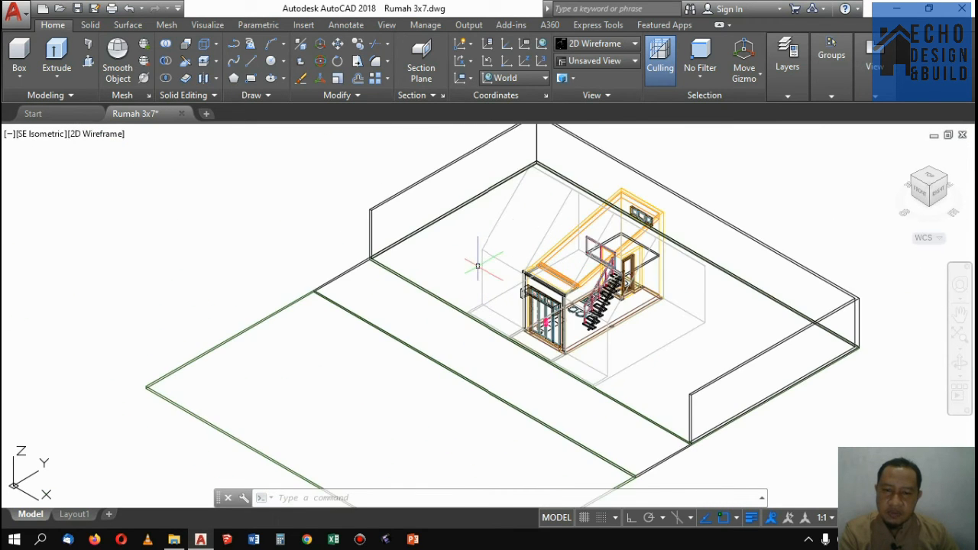
scroll(482, 265, down, 2)
scroll(375, 294, up, 2)
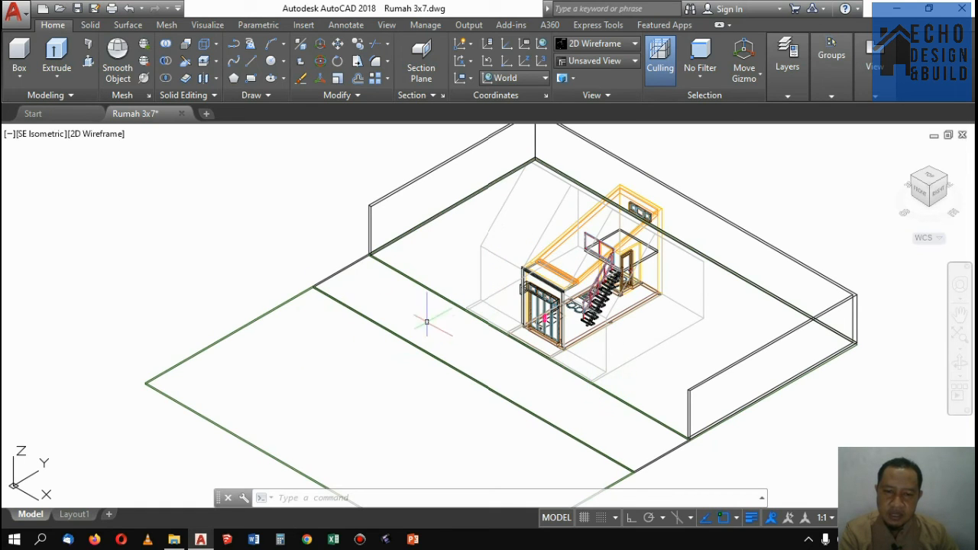
scroll(521, 355, up, 2)
scroll(521, 355, down, 2)
scroll(522, 355, up, 2)
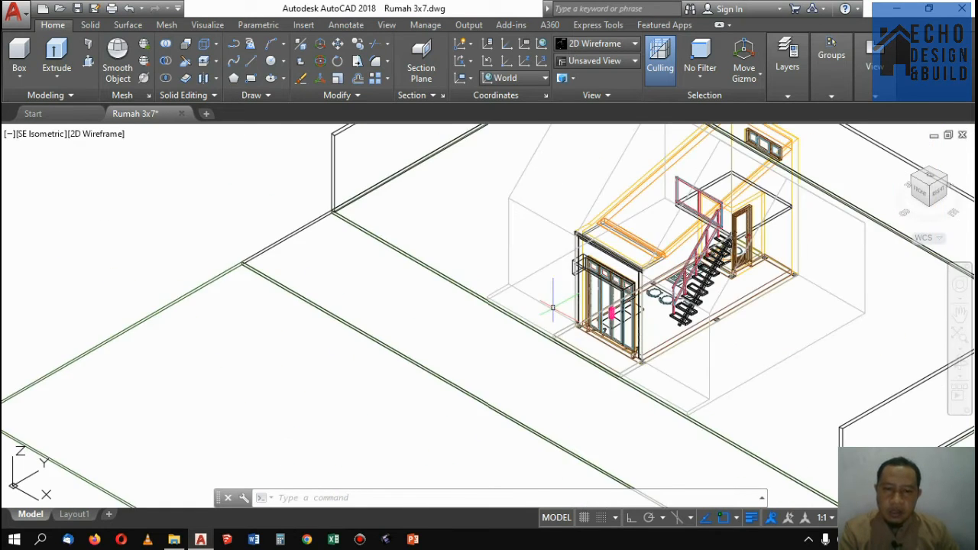
scroll(521, 355, down, 2)
scroll(609, 289, up, 2)
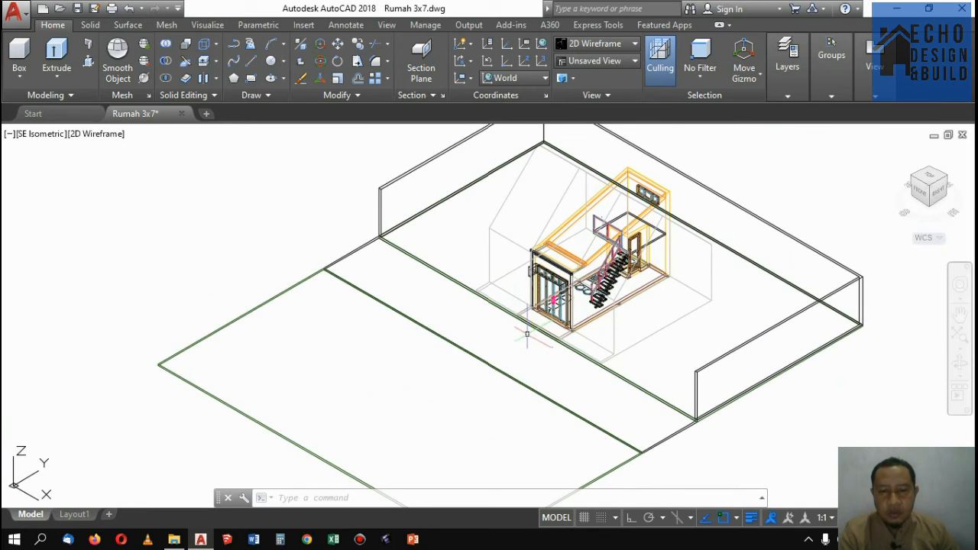
scroll(527, 334, up, 2)
scroll(558, 282, down, 2)
scroll(611, 356, up, 2)
scroll(634, 352, down, 2)
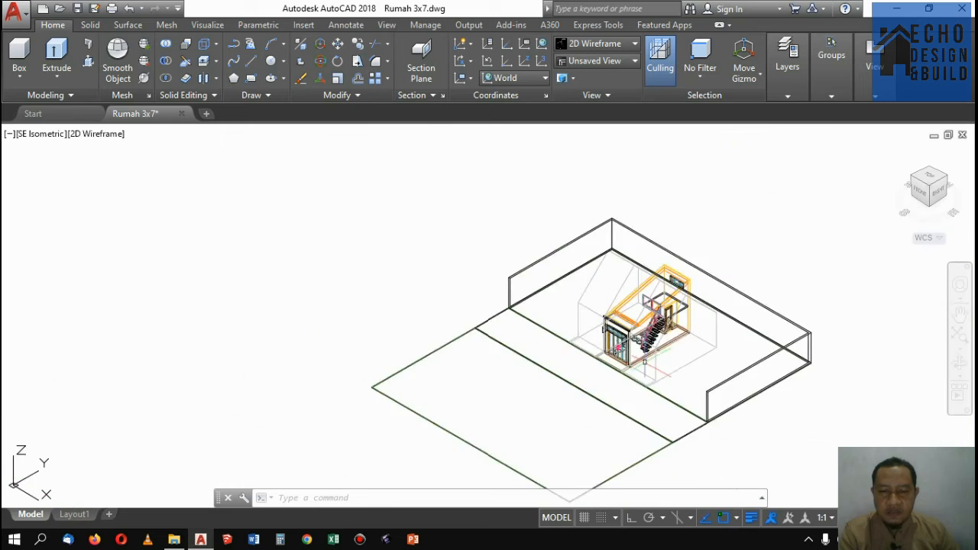
scroll(568, 366, up, 2)
scroll(567, 366, down, 2)
scroll(567, 366, up, 2)
scroll(568, 366, down, 1)
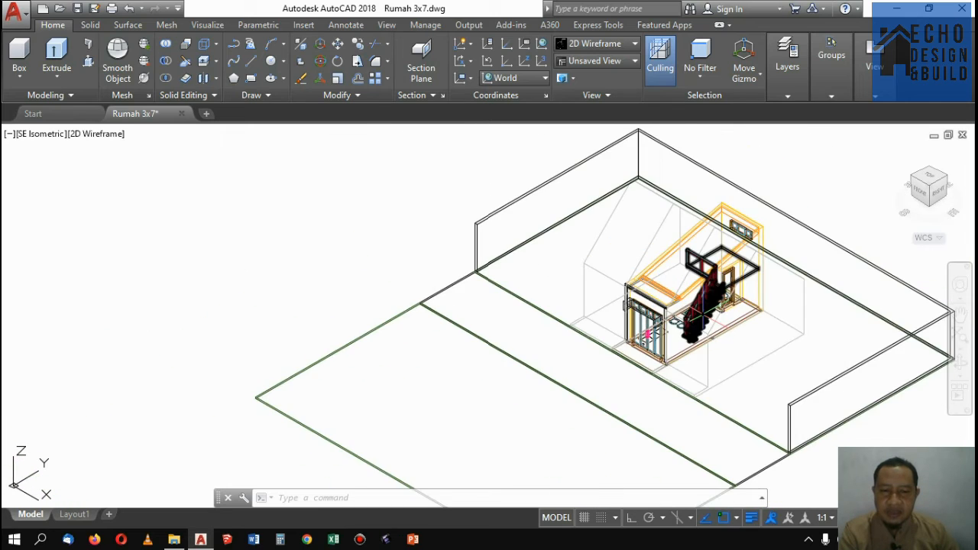
scroll(718, 301, up, 2)
scroll(719, 302, down, 2)
scroll(718, 302, up, 2)
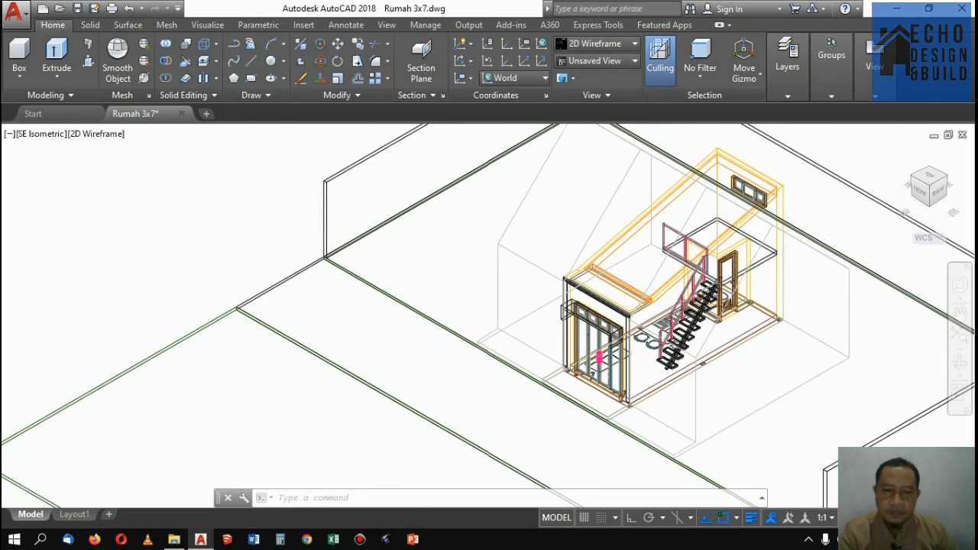
scroll(611, 306, down, 4)
scroll(611, 305, up, 2)
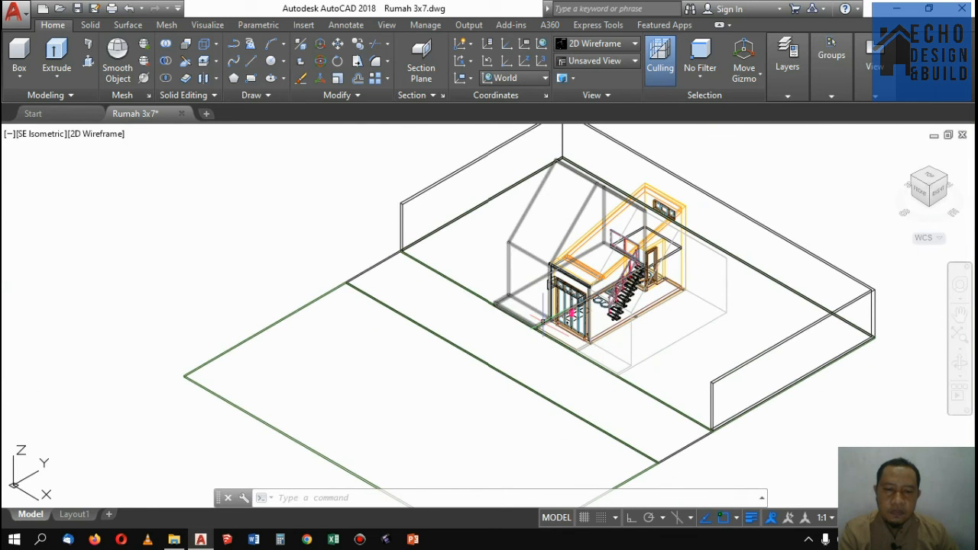
scroll(543, 320, up, 2)
scroll(701, 365, down, 4)
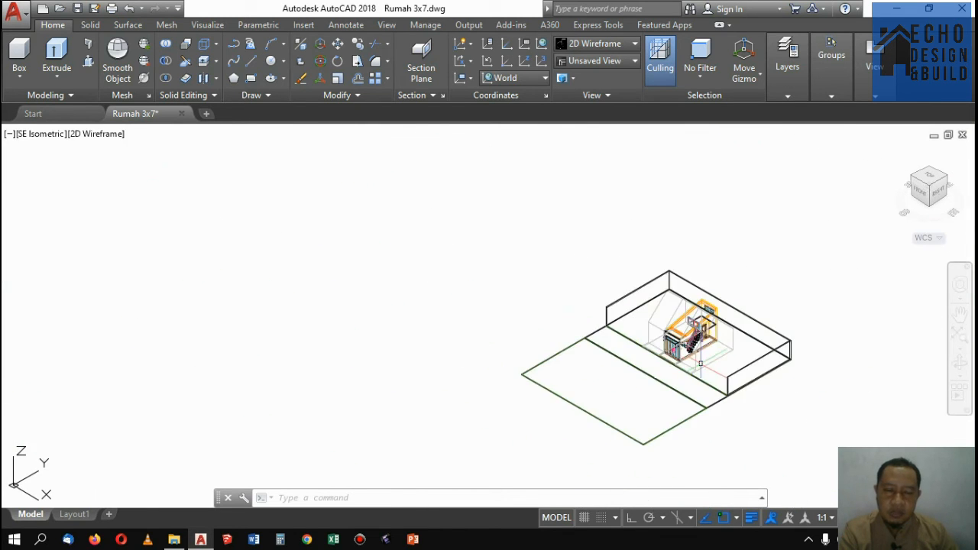
scroll(683, 359, up, 4)
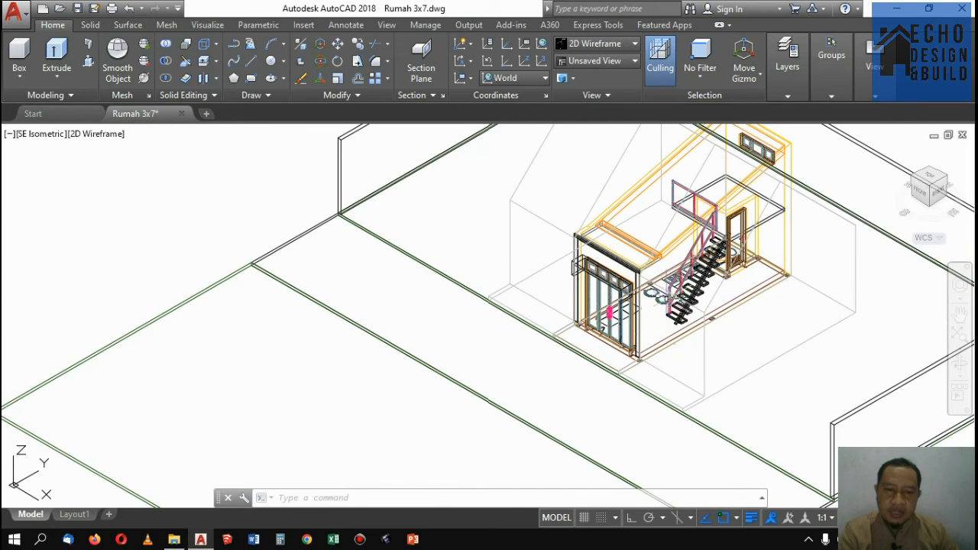
scroll(644, 283, down, 3)
scroll(686, 276, up, 3)
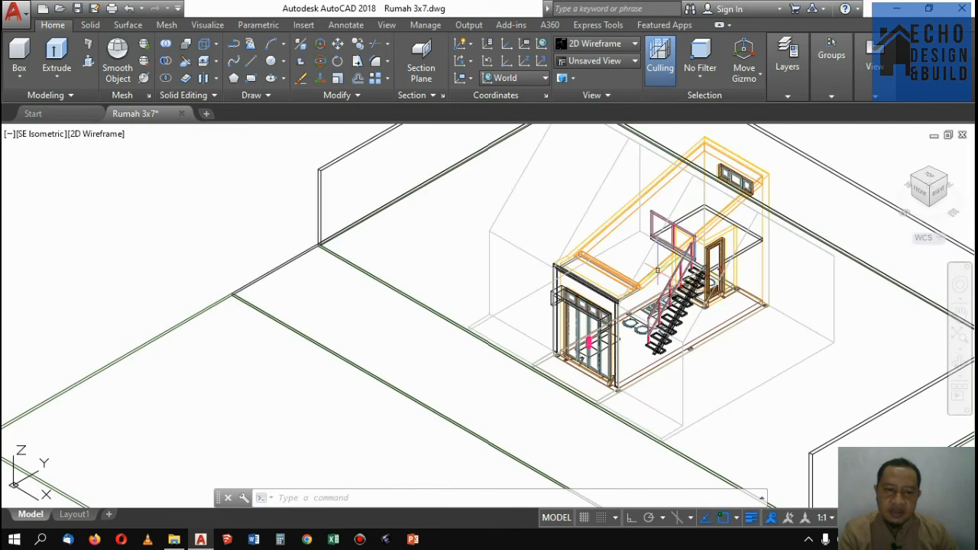
Step: Inspect the house's front facade, staircase and roof up close and in relation to the neighbour blocks, grass slabs and perimeter wall
scroll(607, 284, down, 4)
scroll(592, 295, up, 3)
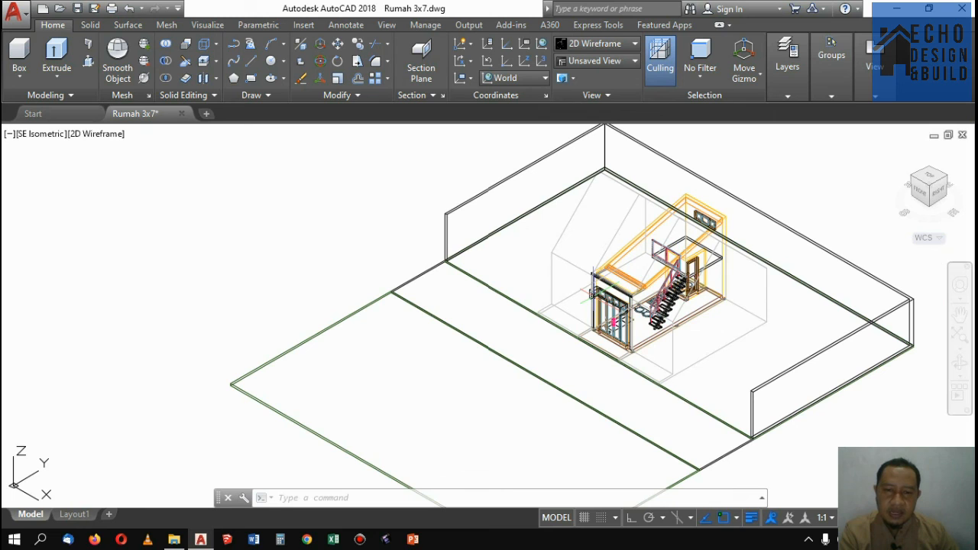
scroll(566, 296, up, 1)
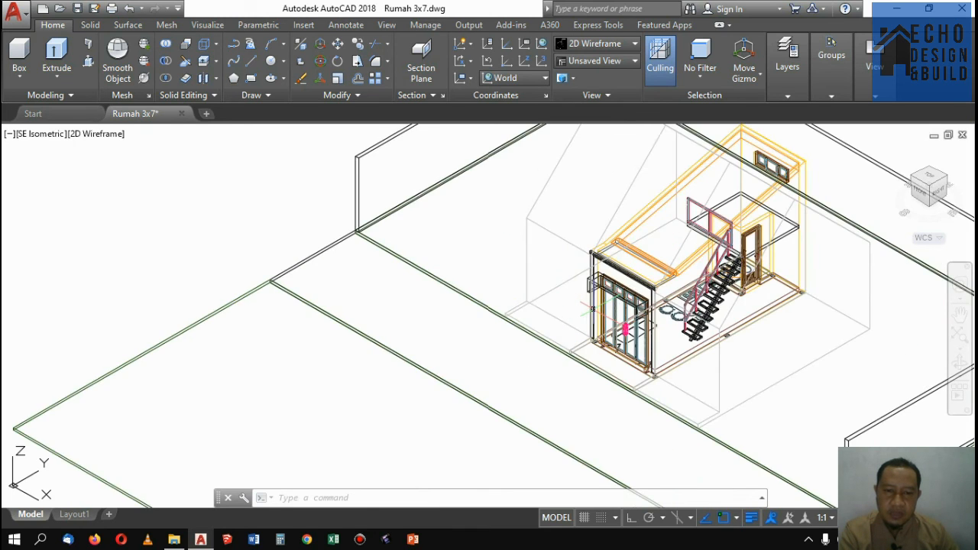
scroll(581, 300, down, 2)
scroll(612, 304, up, 3)
scroll(617, 305, down, 3)
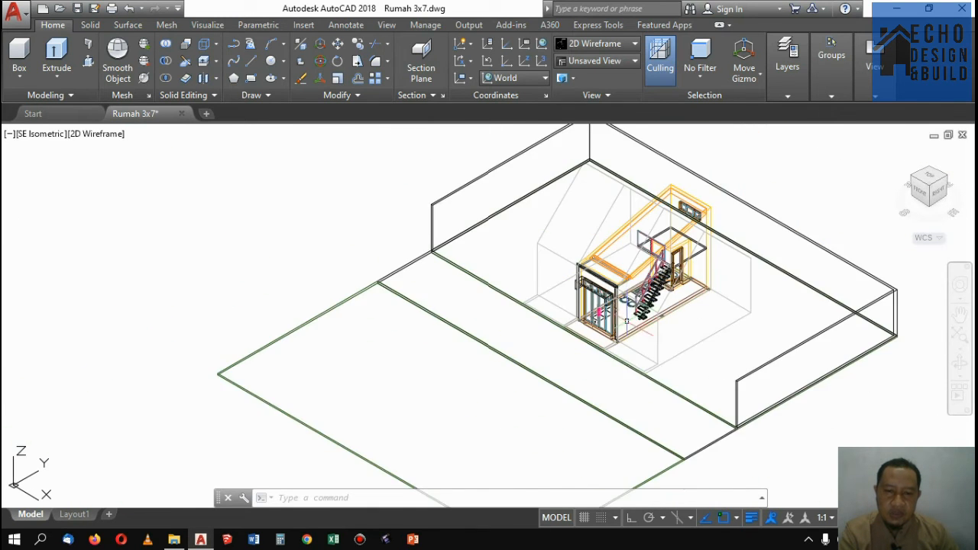
scroll(611, 303, up, 3)
scroll(618, 305, down, 3)
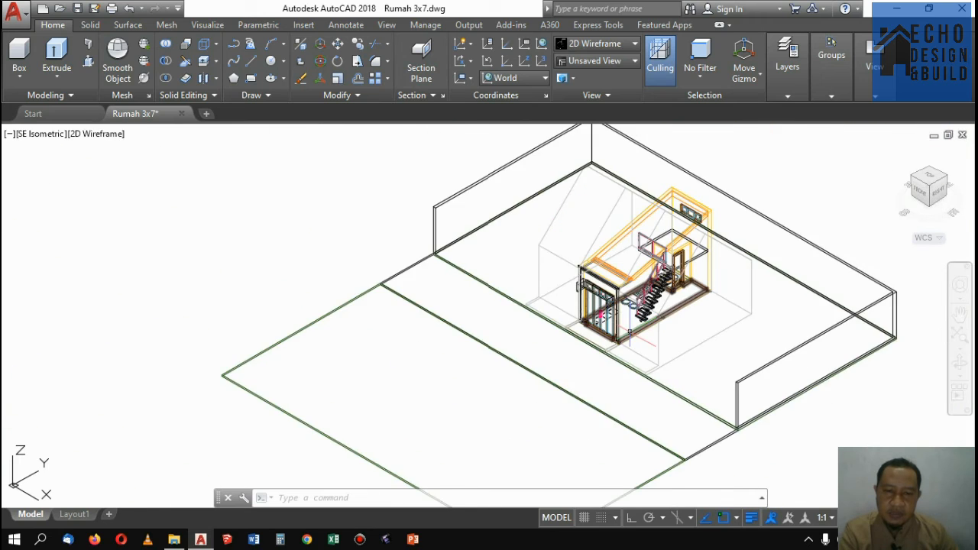
scroll(619, 305, up, 3)
click(648, 302)
scroll(648, 319, down, 3)
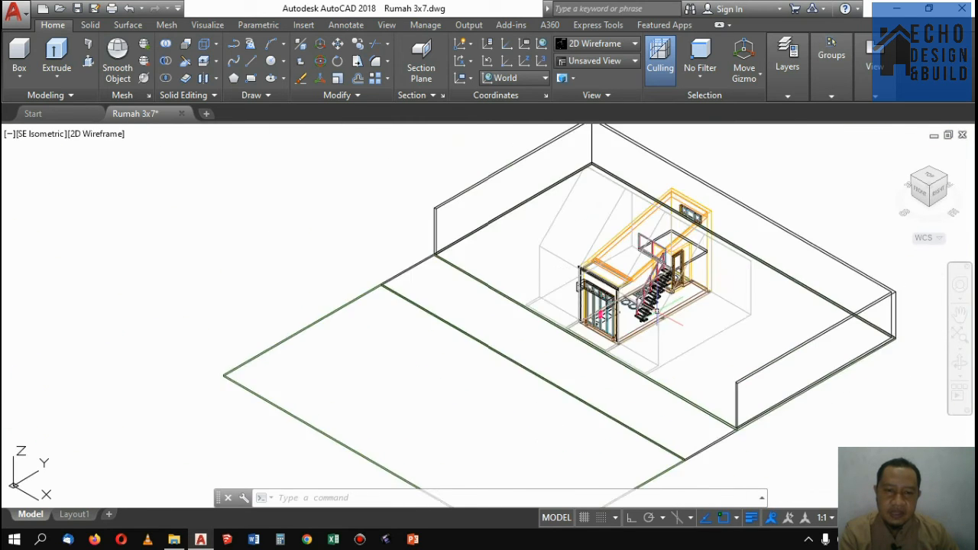
scroll(634, 336, up, 4)
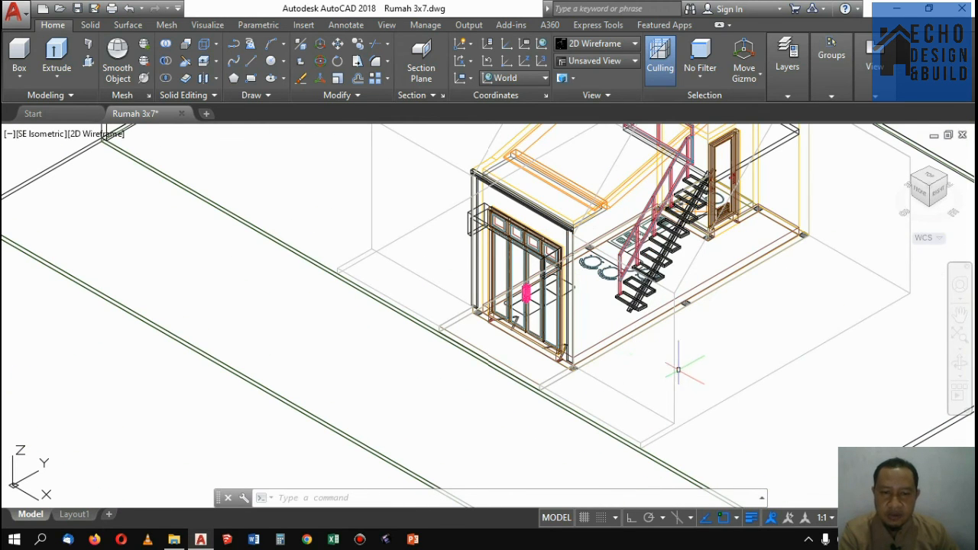
scroll(678, 370, down, 2)
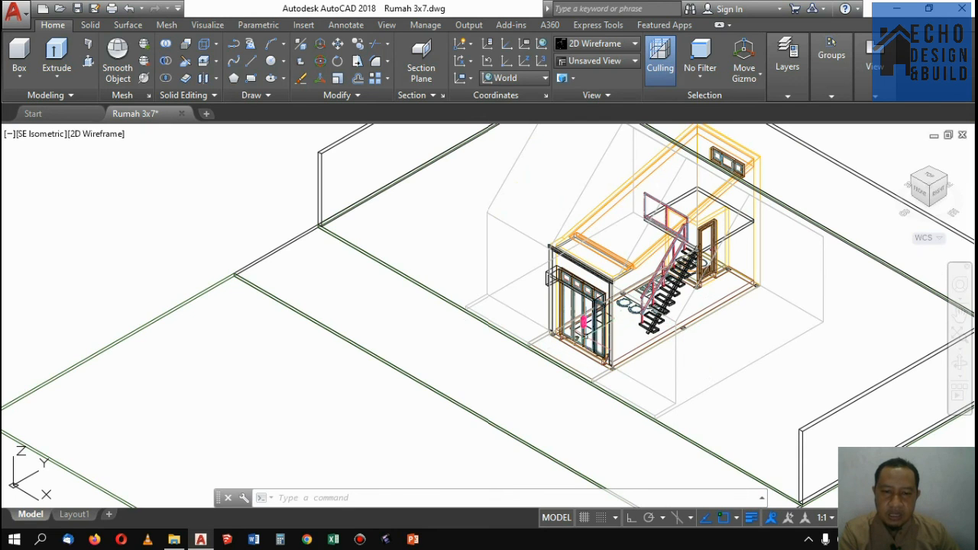
scroll(527, 334, up, 4)
scroll(528, 334, down, 2)
scroll(530, 328, down, 3)
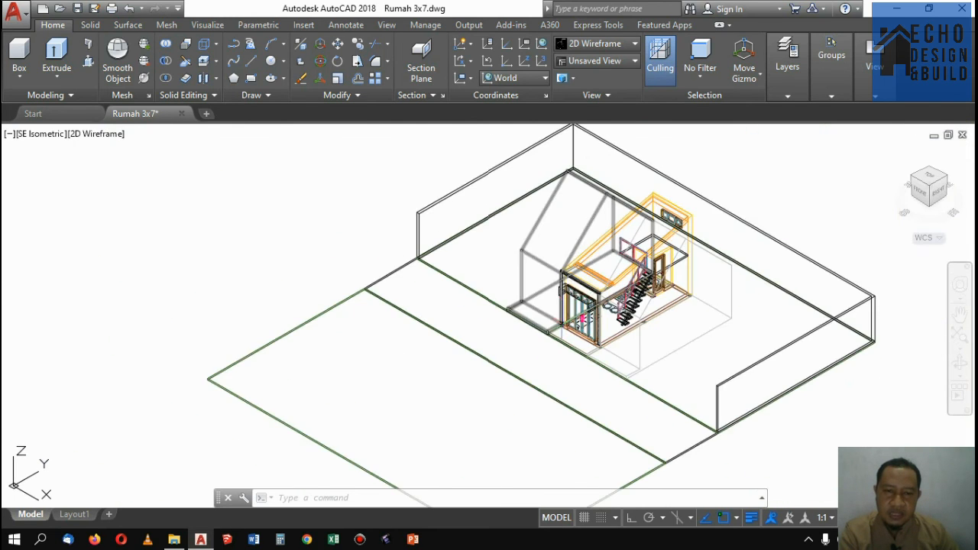
scroll(607, 250, up, 2)
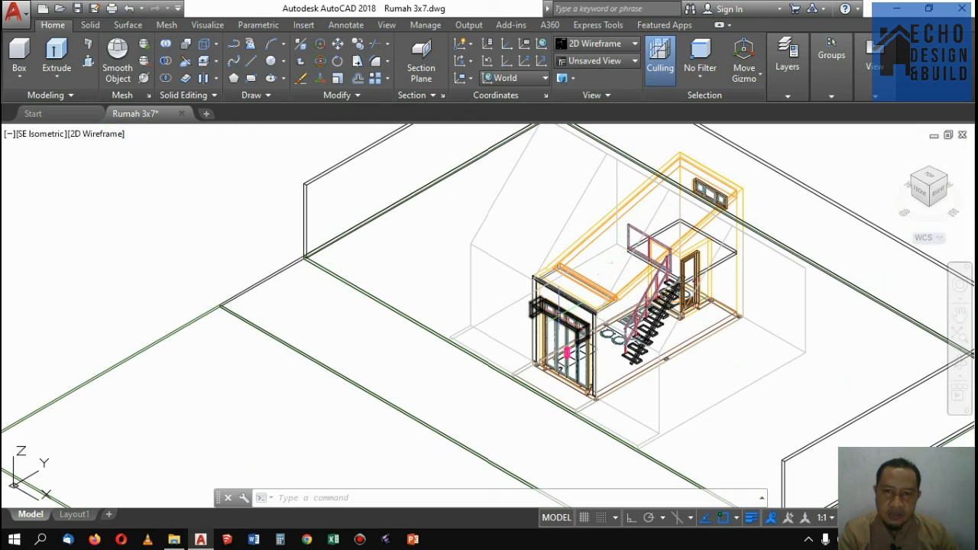
scroll(567, 315, down, 3)
scroll(609, 263, up, 2)
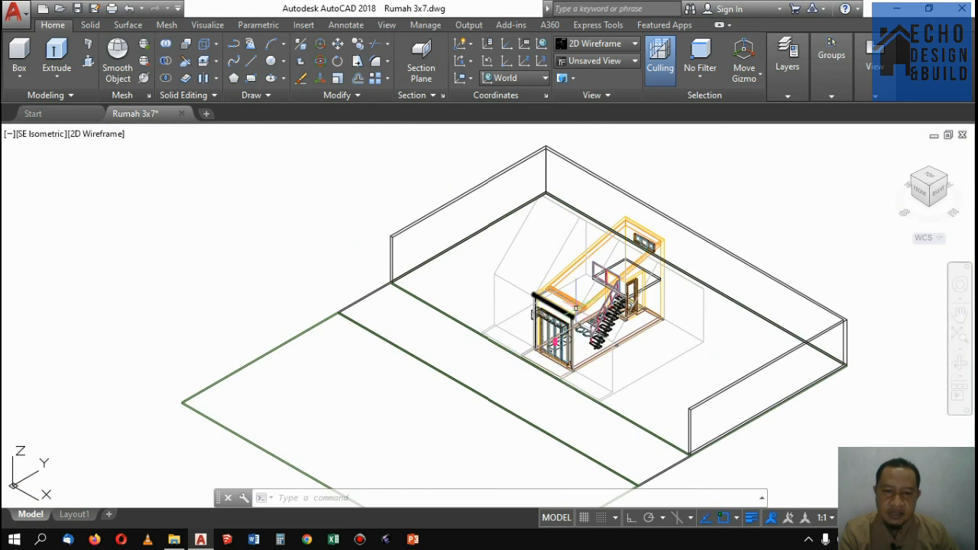
scroll(567, 269, up, 2)
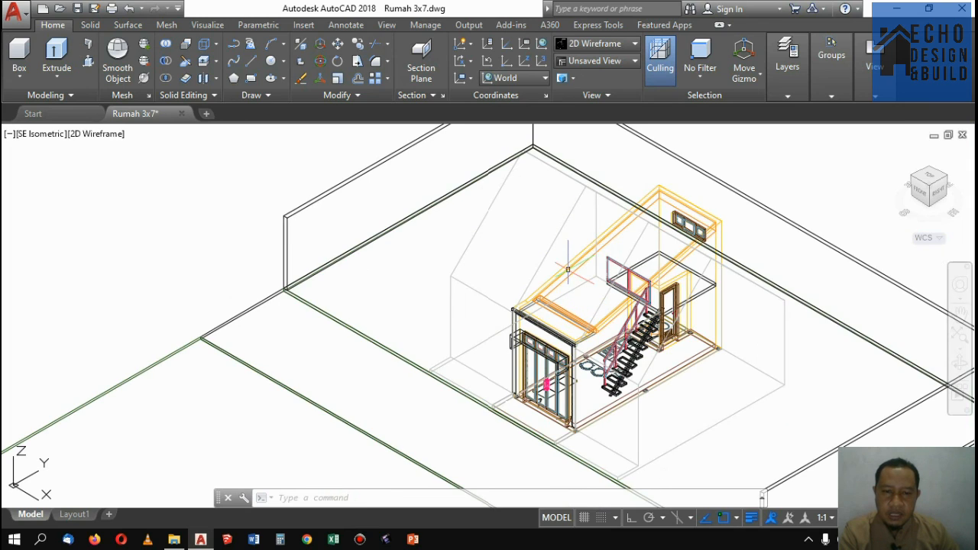